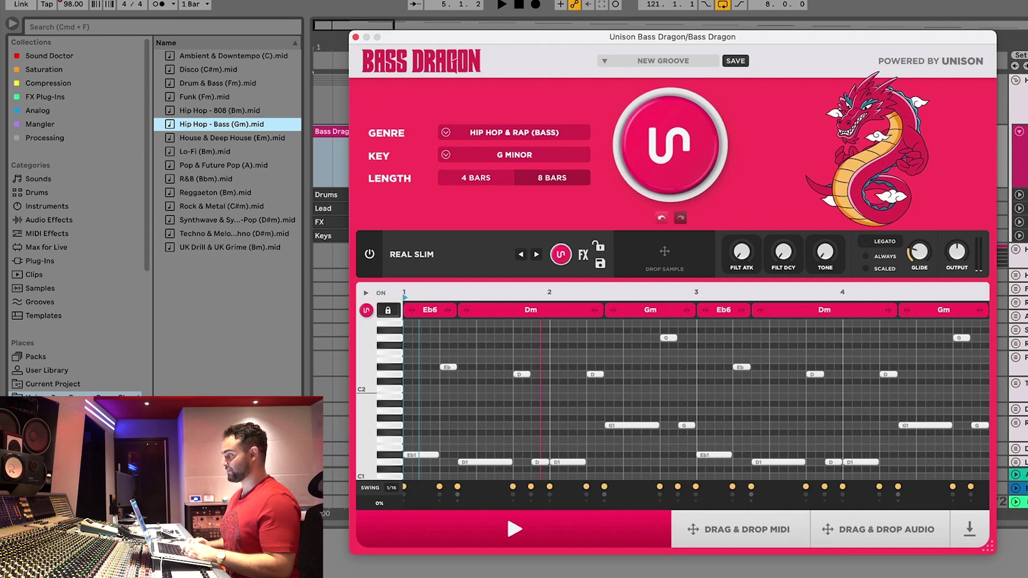
Play the G minor bass line with the Real Slim preset and browse the bass preset categories.
key(super+Tab)
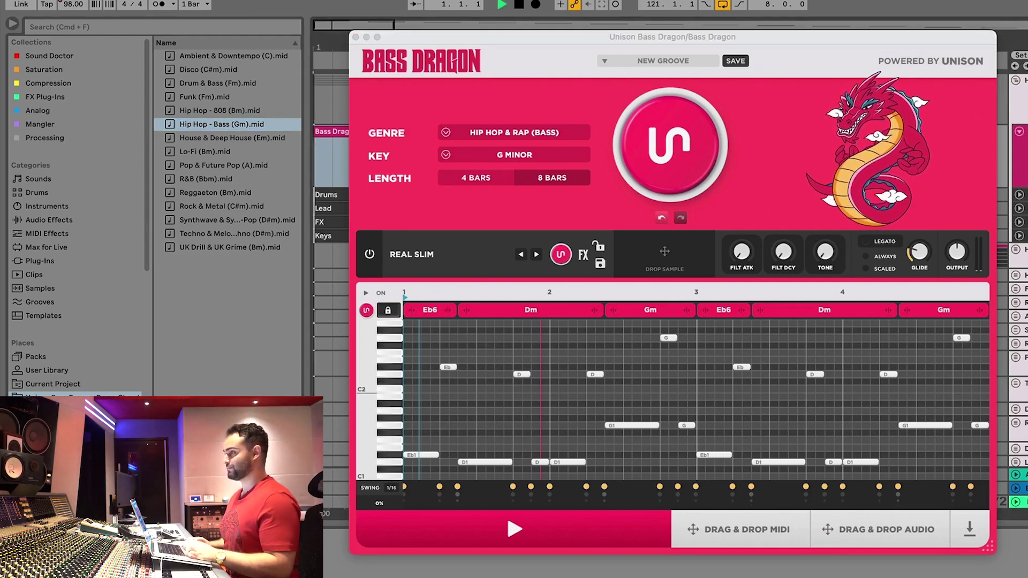
key(space)
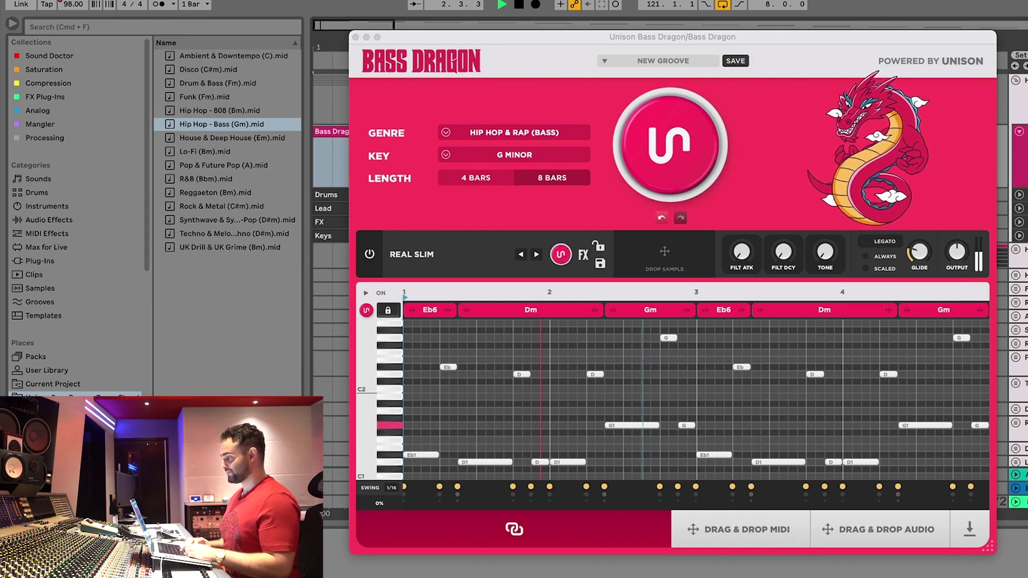
key(space)
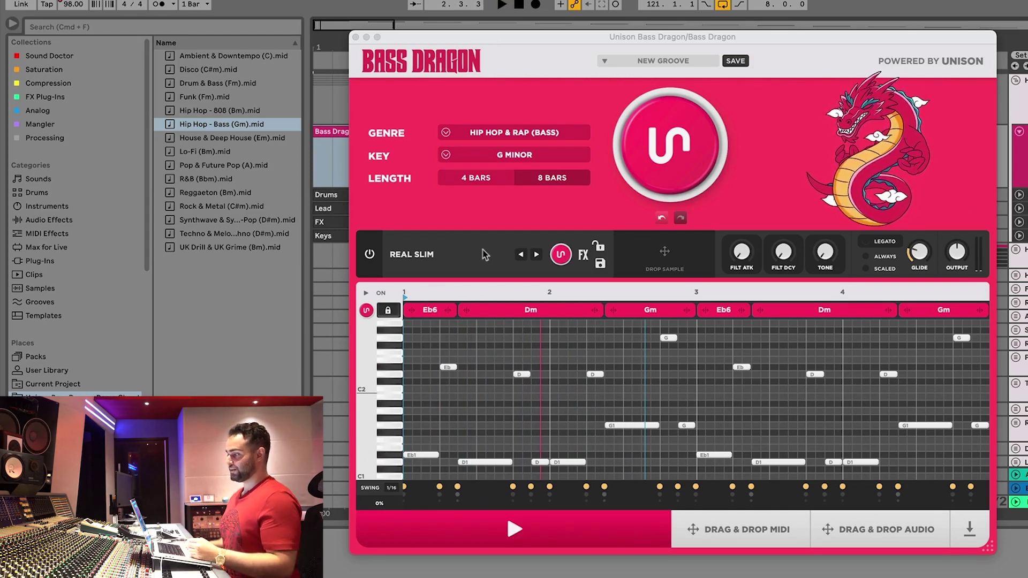
click(407, 255)
mouse_move(431, 313)
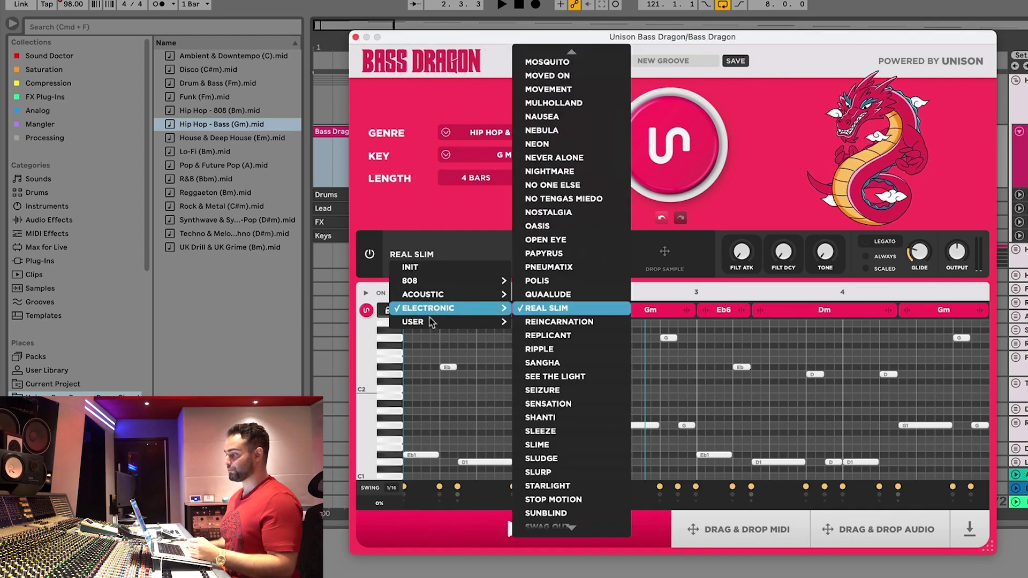
click(503, 209)
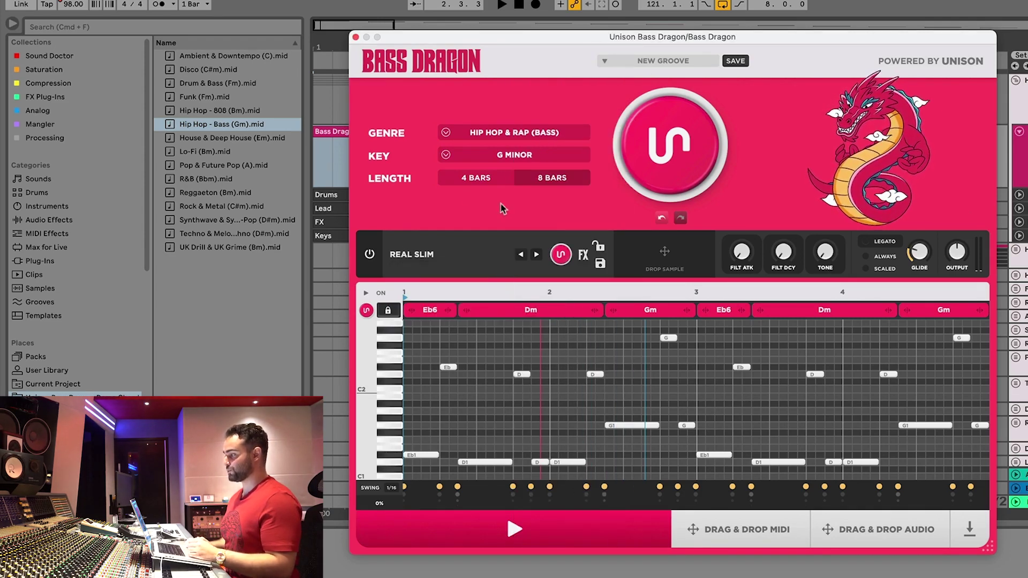
Randomize the bass preset repeatedly during playback until Goosebumps is loaded, and check its tone and FX controls.
click(563, 258)
key(space)
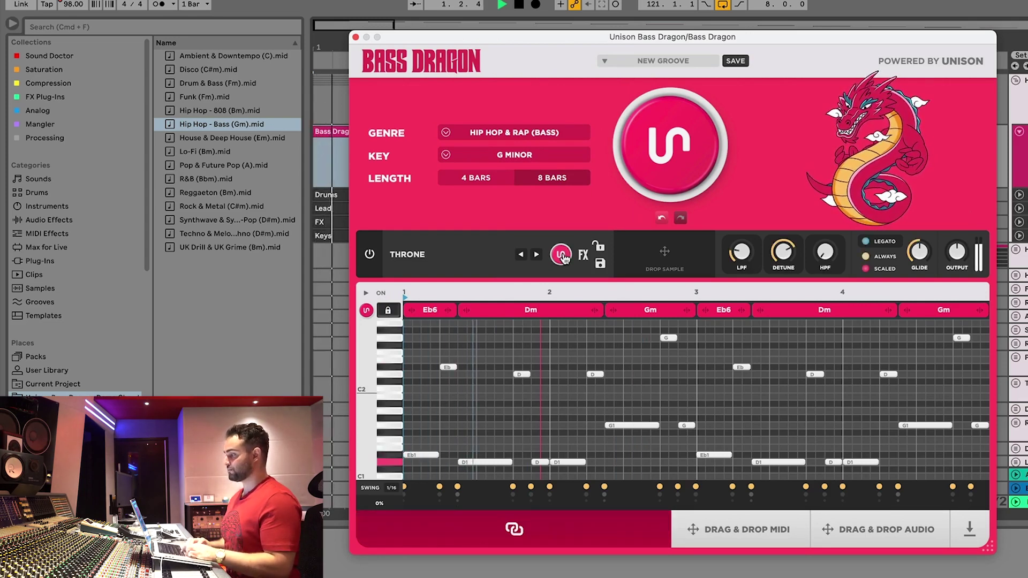
click(563, 258)
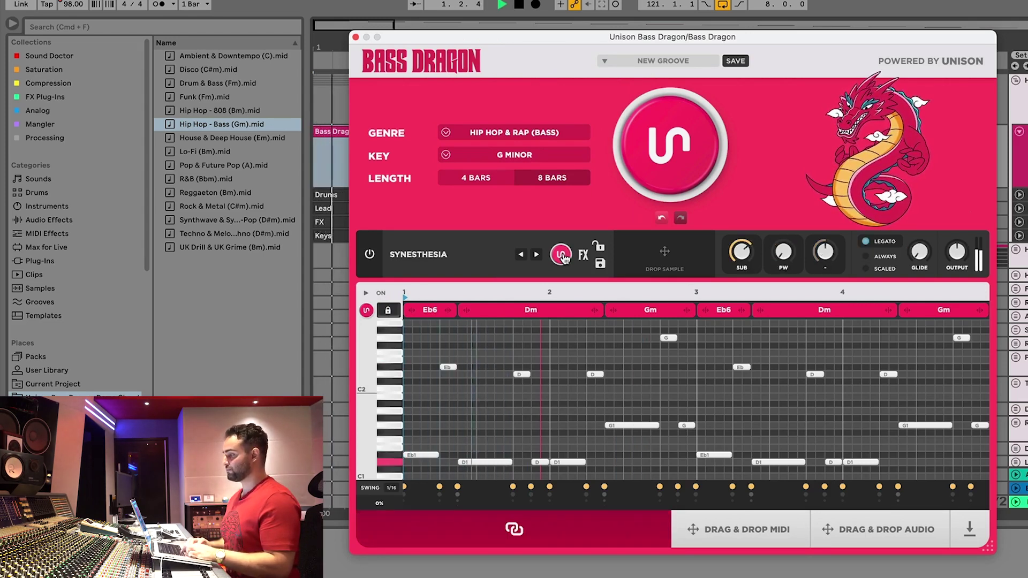
click(562, 258)
key(space)
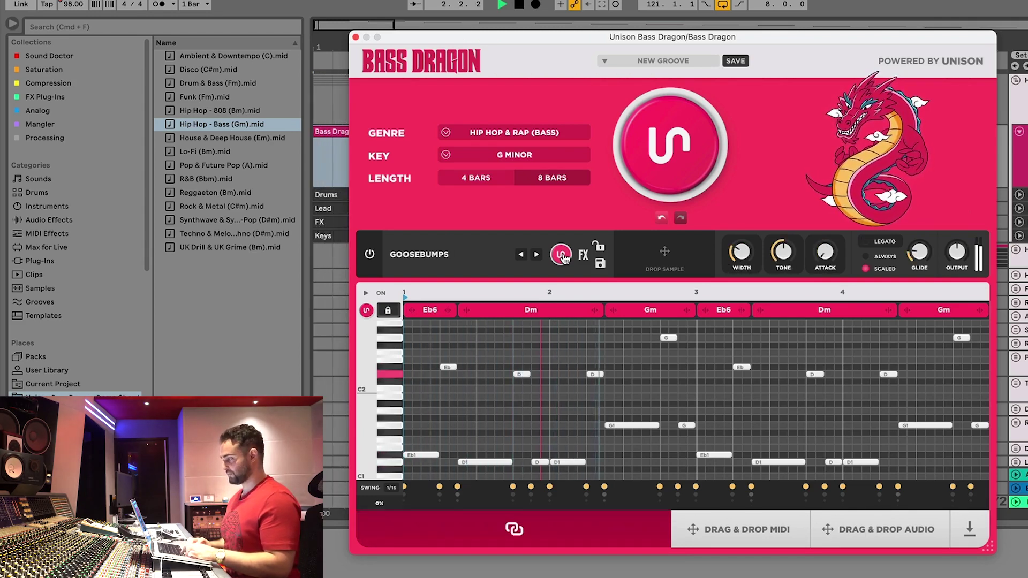
key(space)
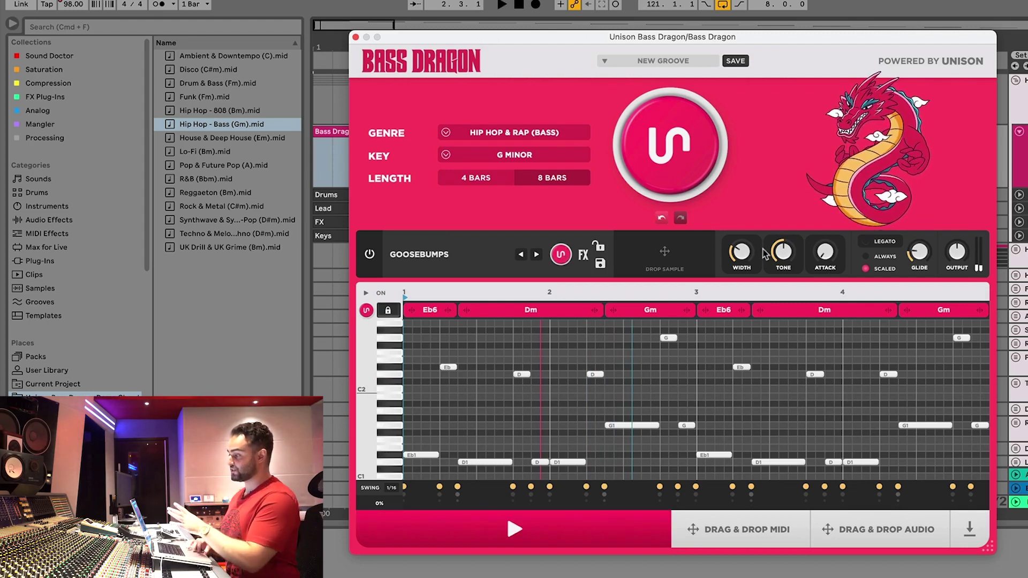
mouse_move(783, 261)
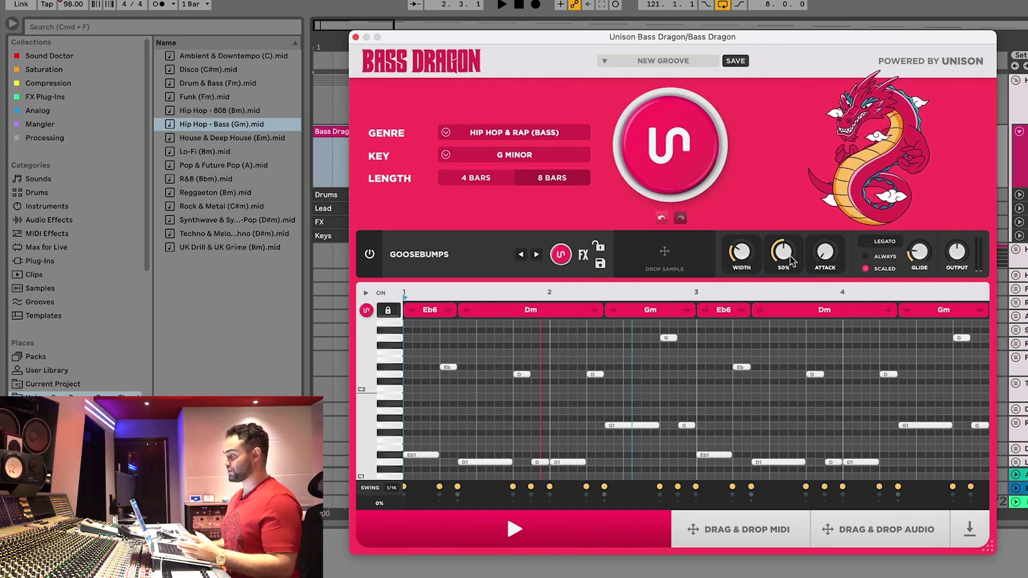
click(585, 254)
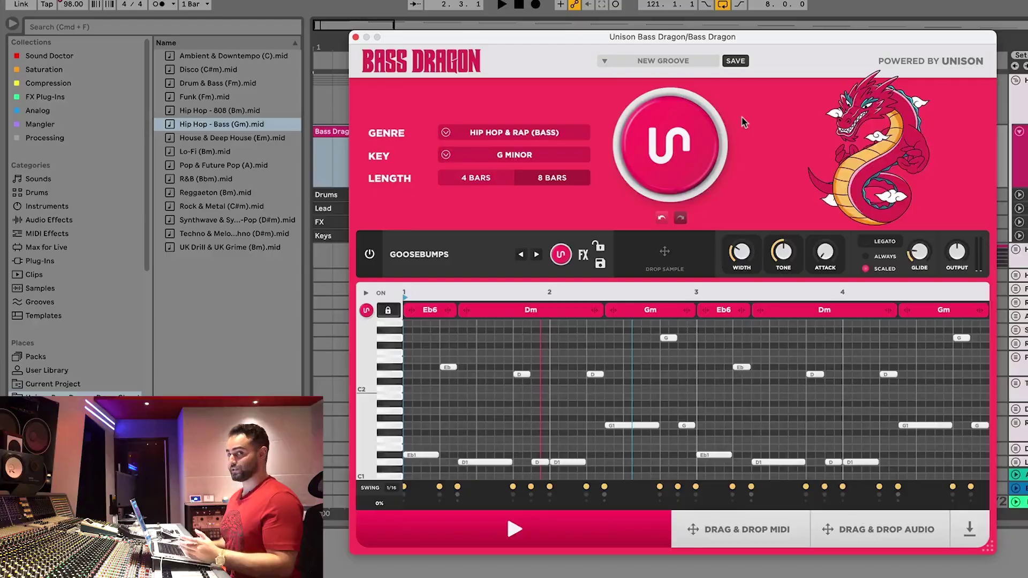
Close the Bass Dragon window, collapse the Hip Hop (Bass) group and expand the Hip Hop (808) group.
click(356, 37)
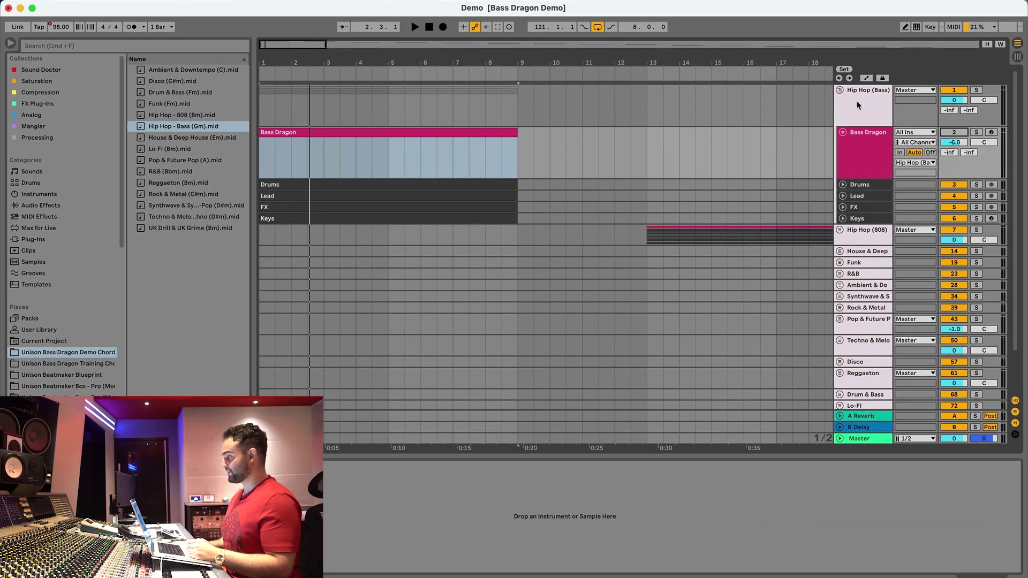
click(841, 90)
click(840, 101)
scroll(777, 130, right, 5)
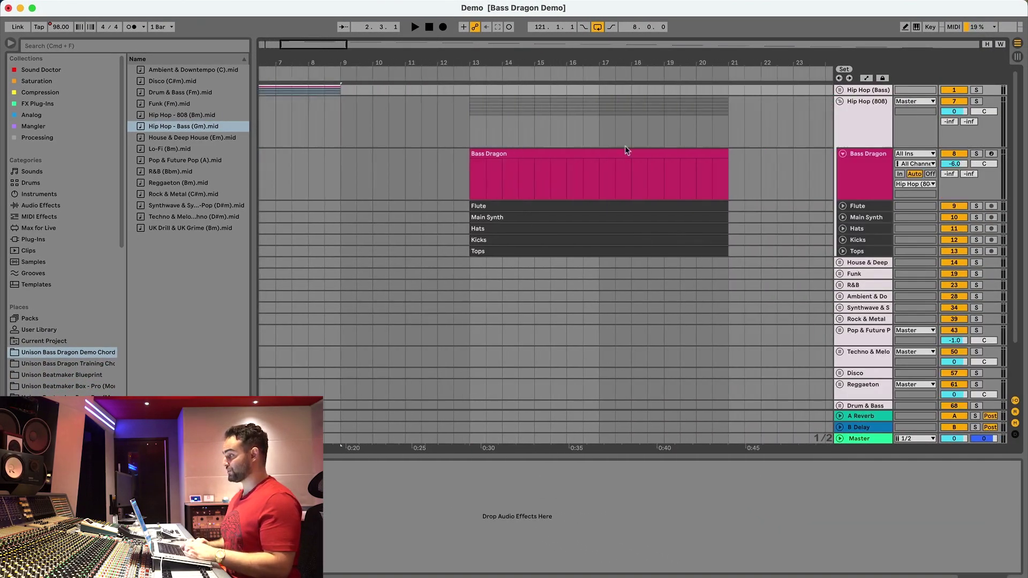
Loop bars 13 to 21 around the Hip Hop (808) group's Bass Dragon clip and play the section.
click(557, 153)
key(super+l)
scroll(558, 154, right, 3)
scroll(558, 154, down, 1)
scroll(558, 153, left, 1)
key(space)
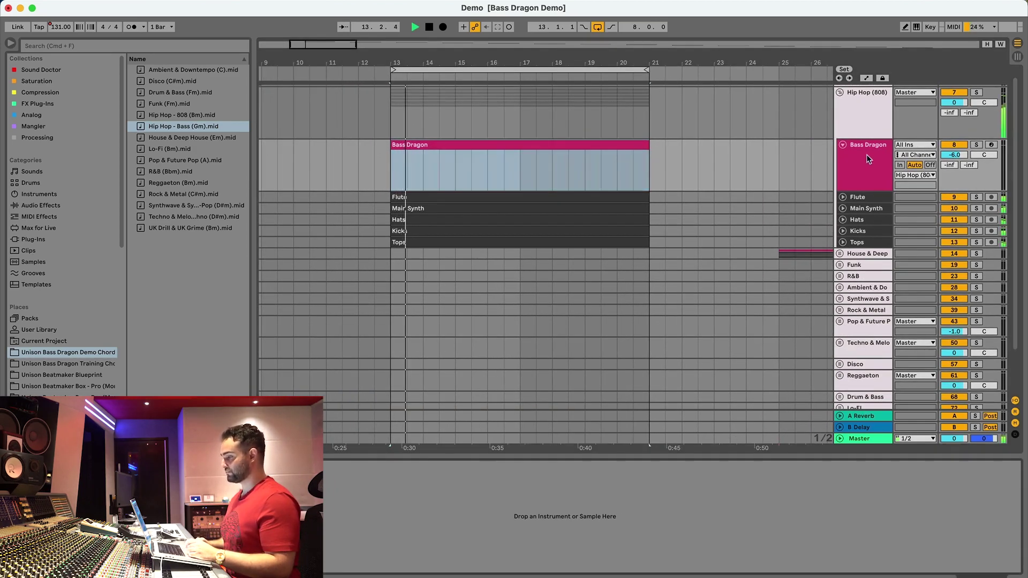
Open the Hip Hop (808) Bass Dragon plugin, stop playback and load the chords from Hip Hop - 808 (Bm).mid.
key(alt+super+p)
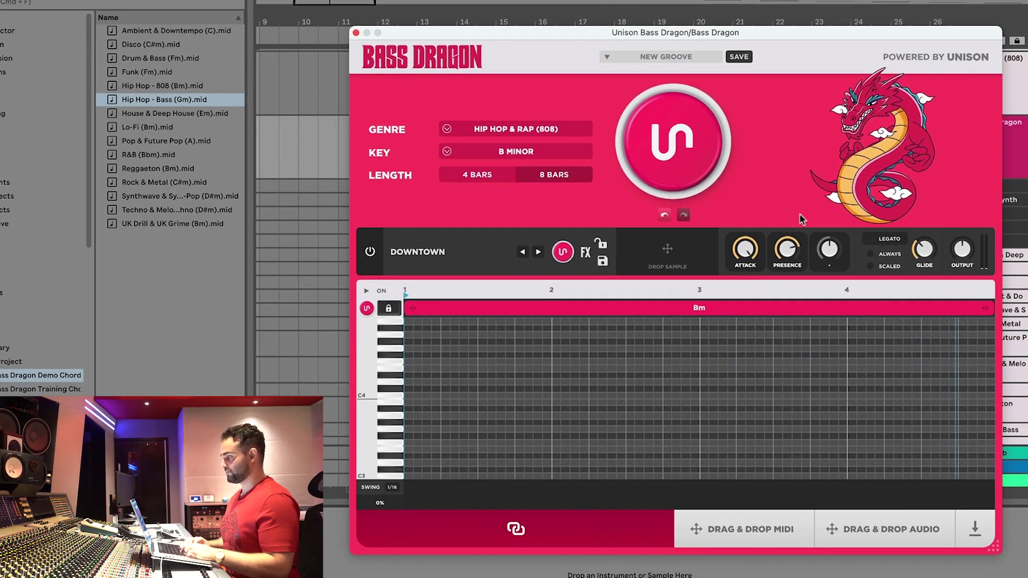
key(space)
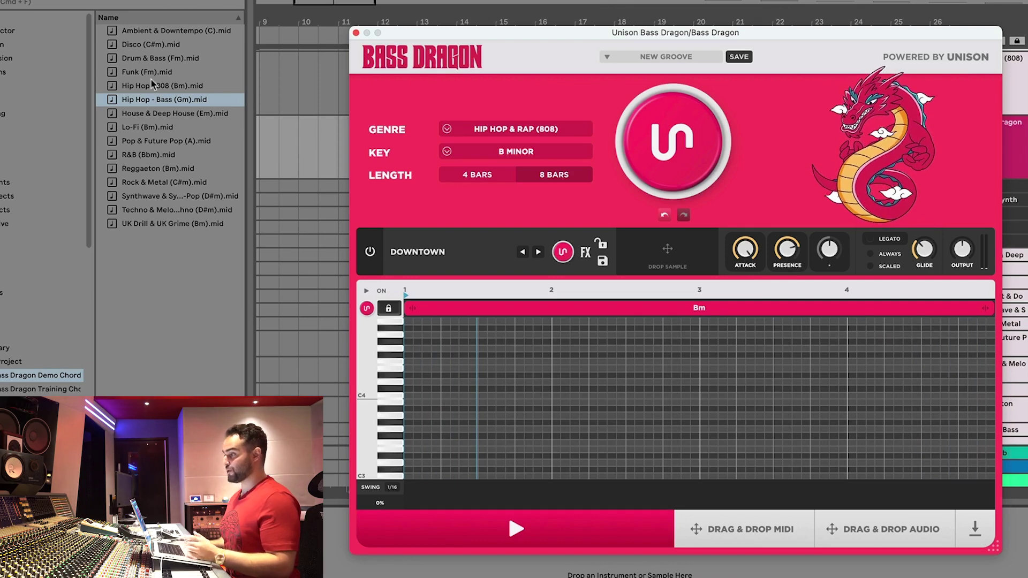
drag(150, 89, 740, 427)
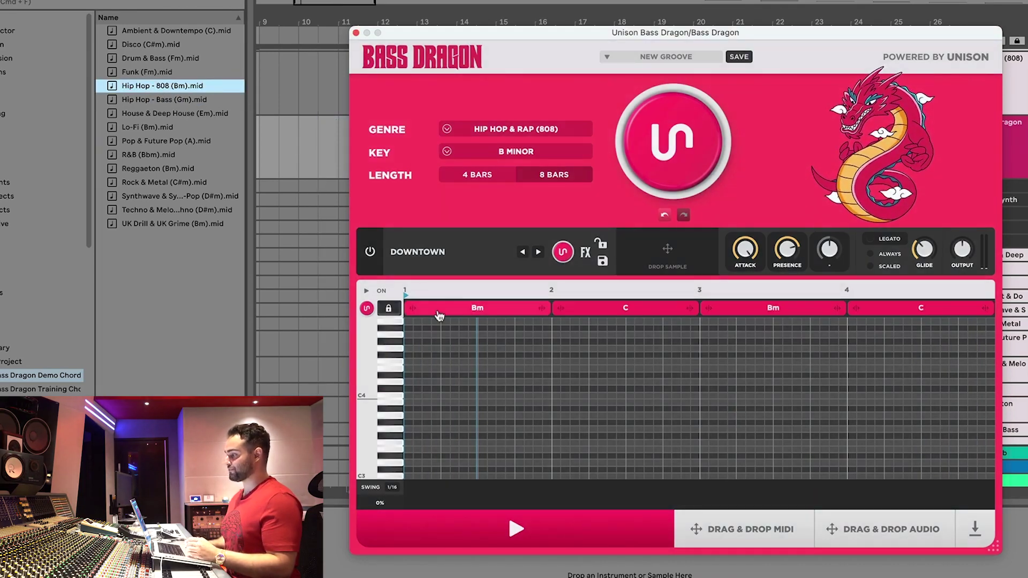
Generate and audition two 808 bass lines over the loaded chords, keeping the second one with the SixNine preset.
click(697, 163)
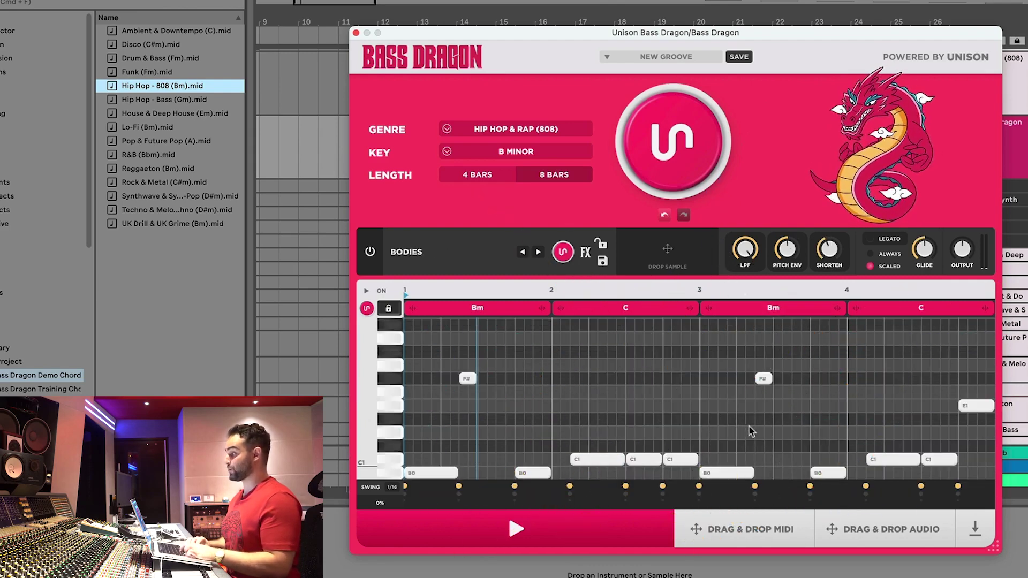
key(space)
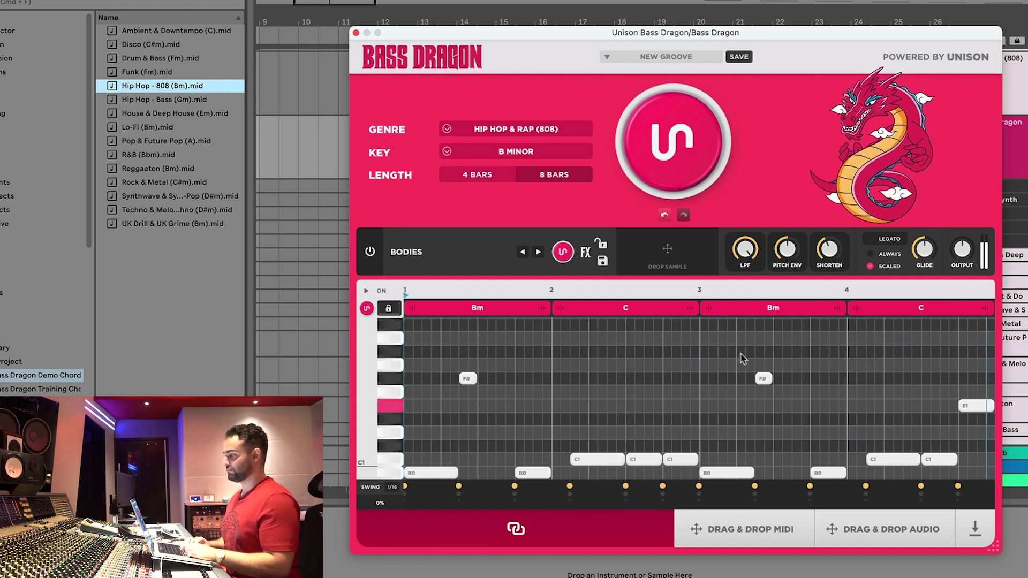
click(681, 133)
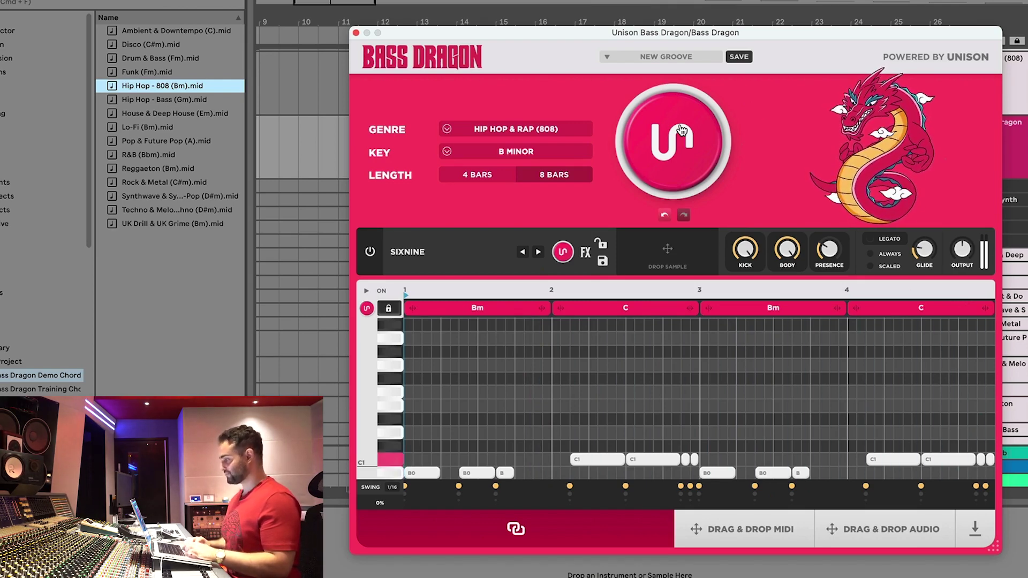
key(space)
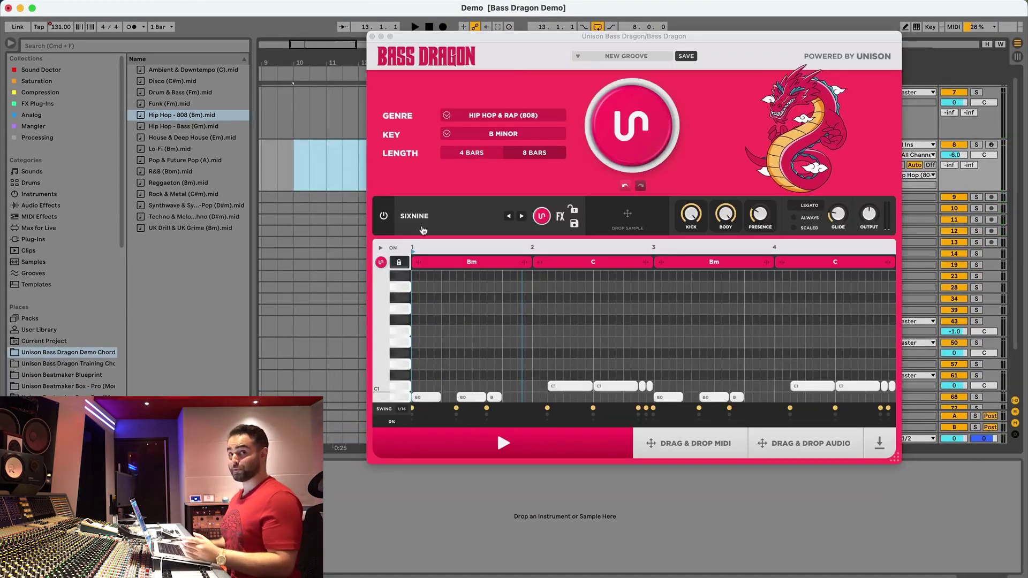
Export the bass line as a MIDI clip at bar 10 on the Bass Dragon track and as audio at bar 21 on a new audio track.
drag(715, 446, 320, 150)
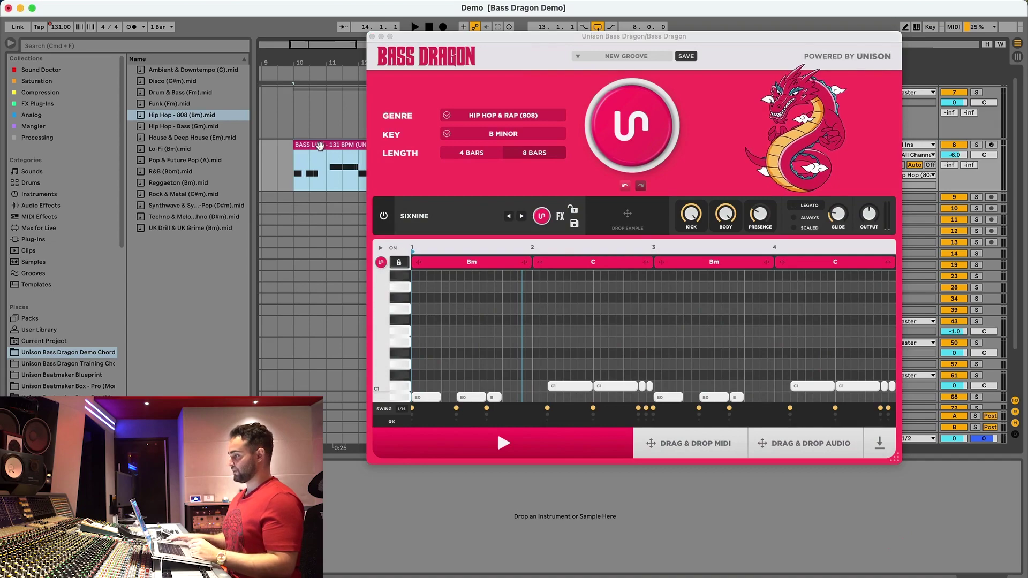
drag(496, 36, 428, 35)
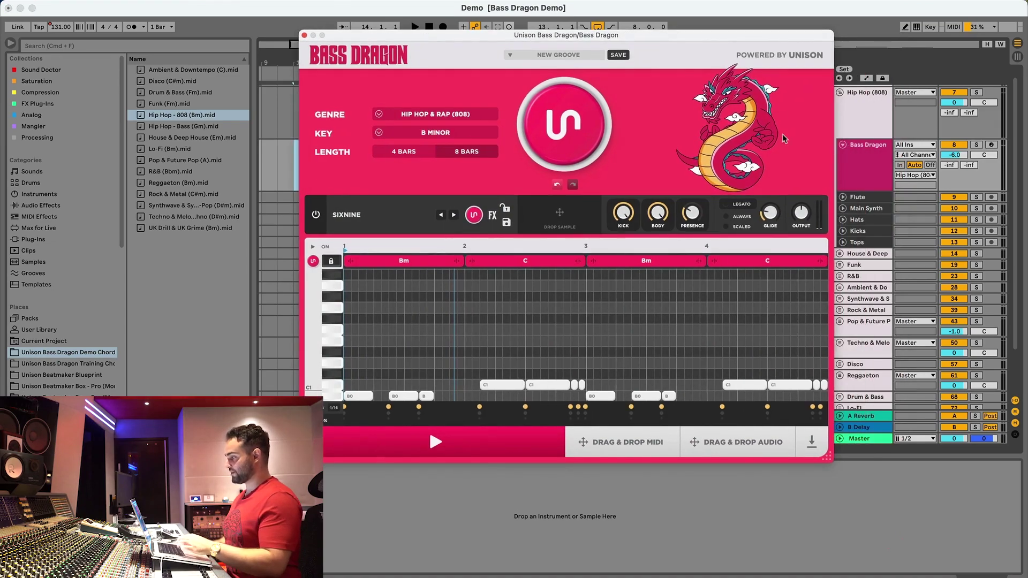
click(867, 170)
key(super+t)
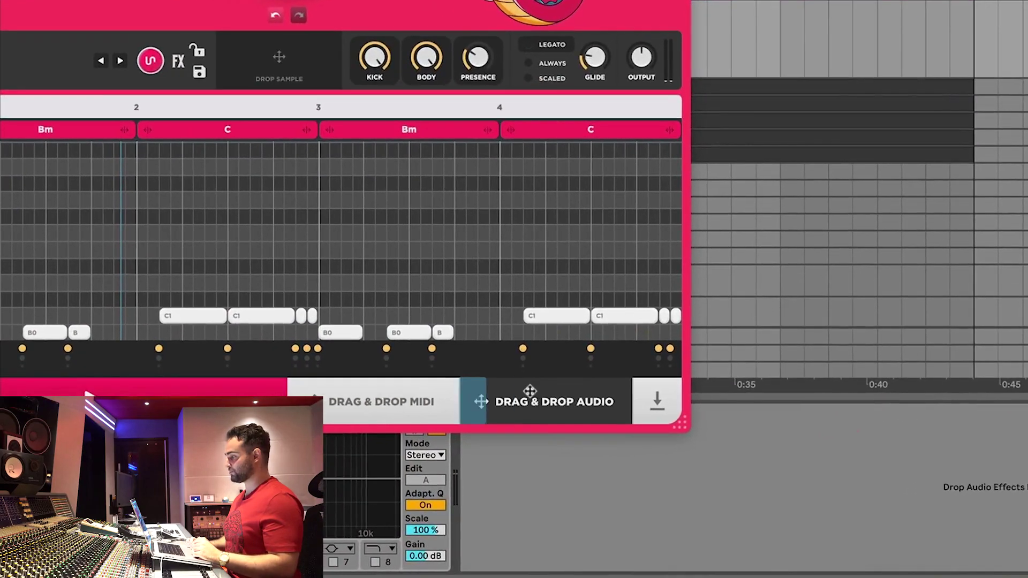
drag(380, 448, 664, 182)
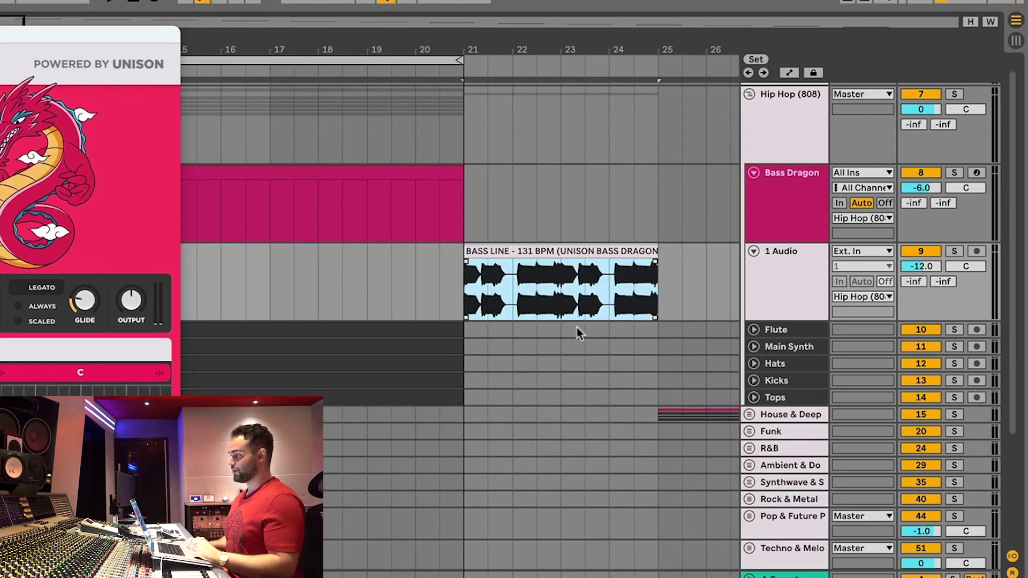
Delete the exported bass line clips and hide the Bass Dragon window.
key(Delete)
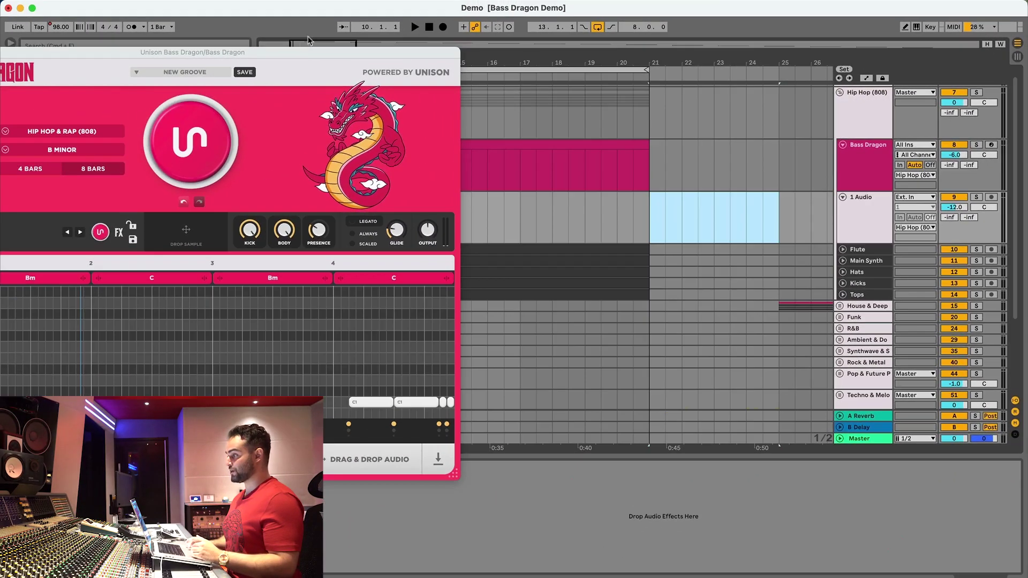
drag(303, 52, 664, 11)
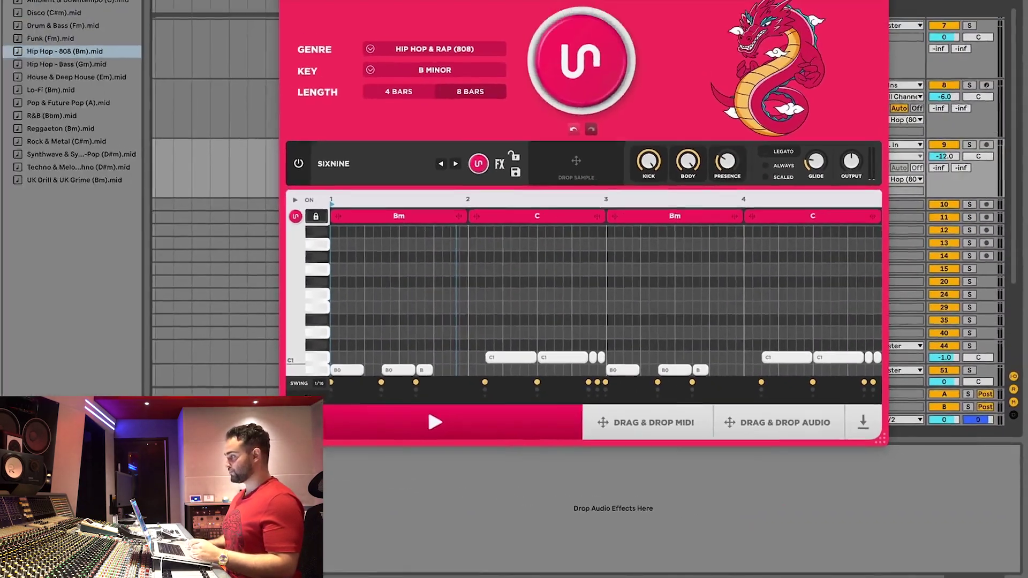
key(super+alt+p)
Collapse the Hip Hop (808) group and expand the House & Deep House group.
click(850, 116)
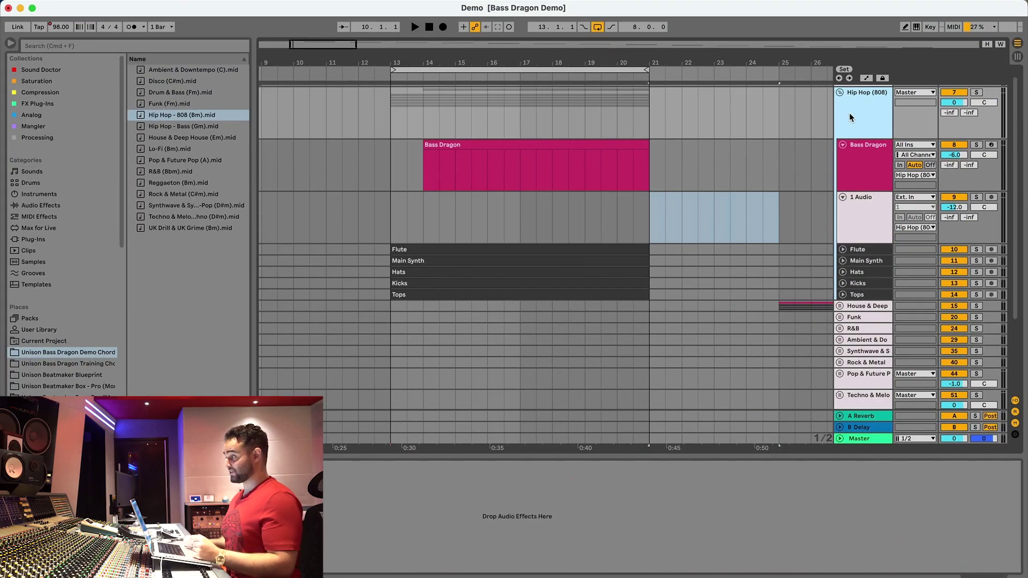
key(u)
click(855, 126)
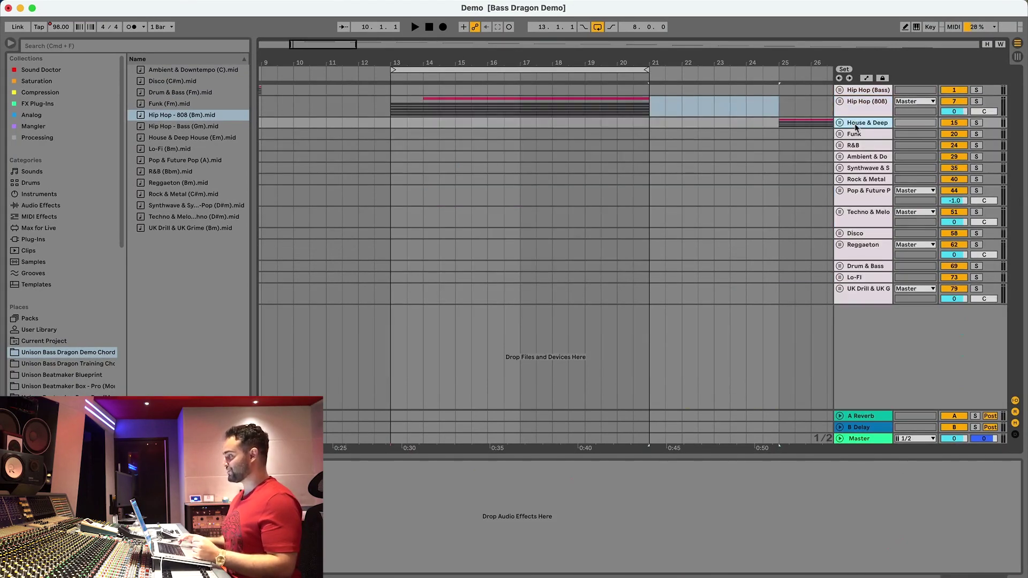
key(u)
scroll(718, 188, right, 10)
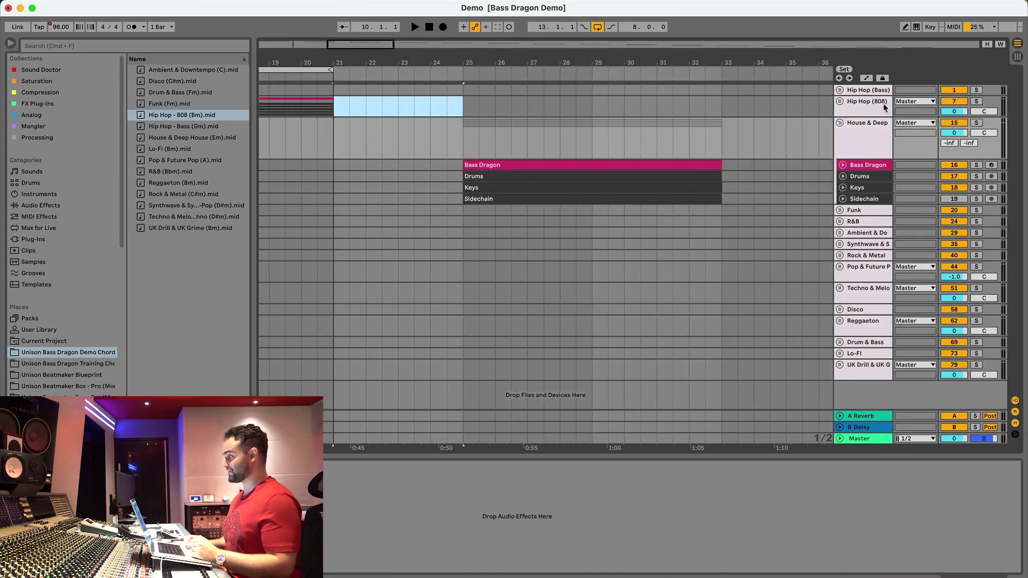
key(u)
key(u)
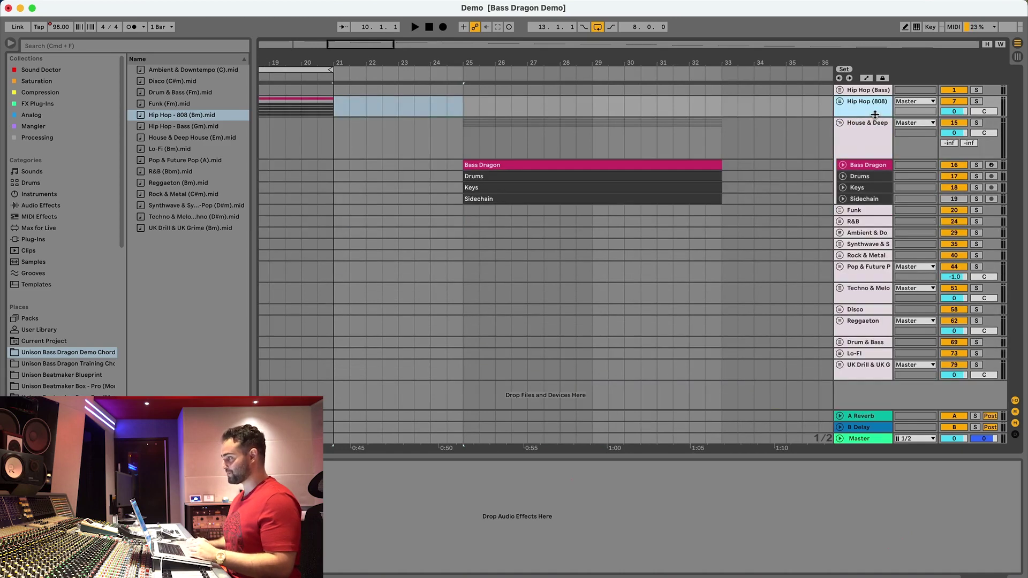
Loop bars 25 to 33 around the House group's Bass Dragon clip and play the section.
click(491, 167)
scroll(491, 168, right, 3)
key(space)
key(super+l)
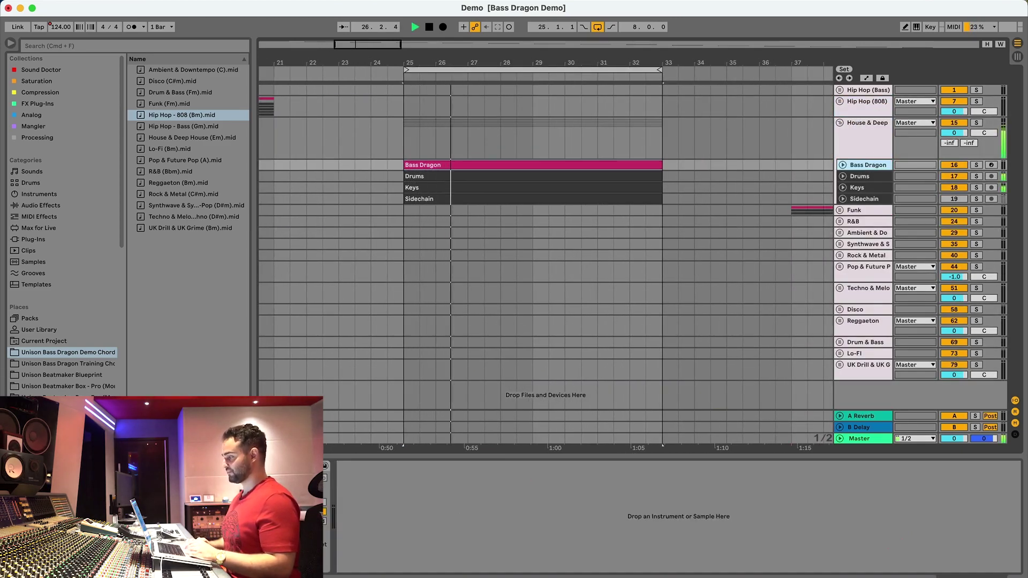
Open the House group's Bass Dragon plugin, solo the Drums and Bass Dragon tracks, and start playback.
key(alt+super+p)
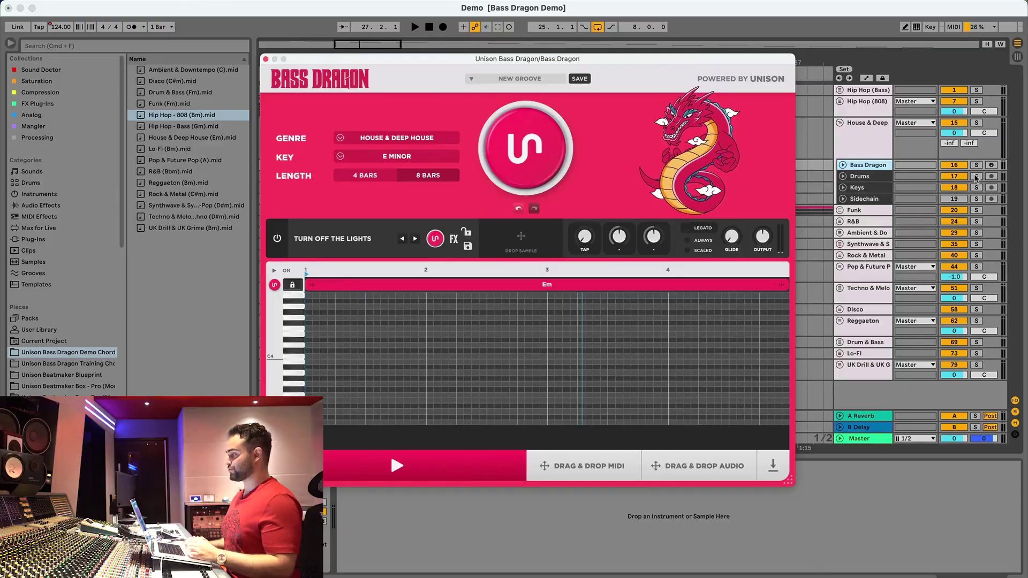
click(976, 177)
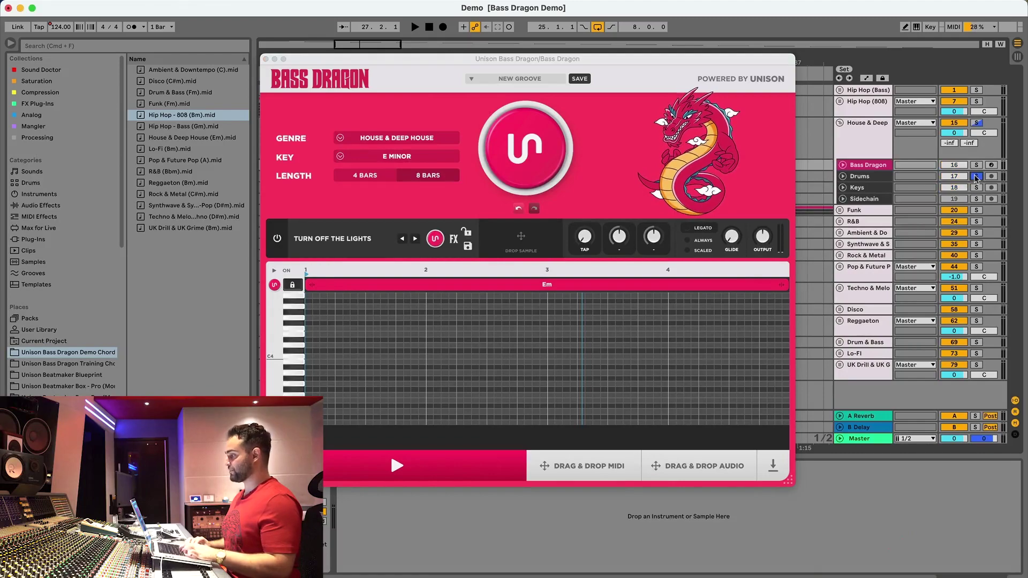
super+click(977, 165)
click(391, 454)
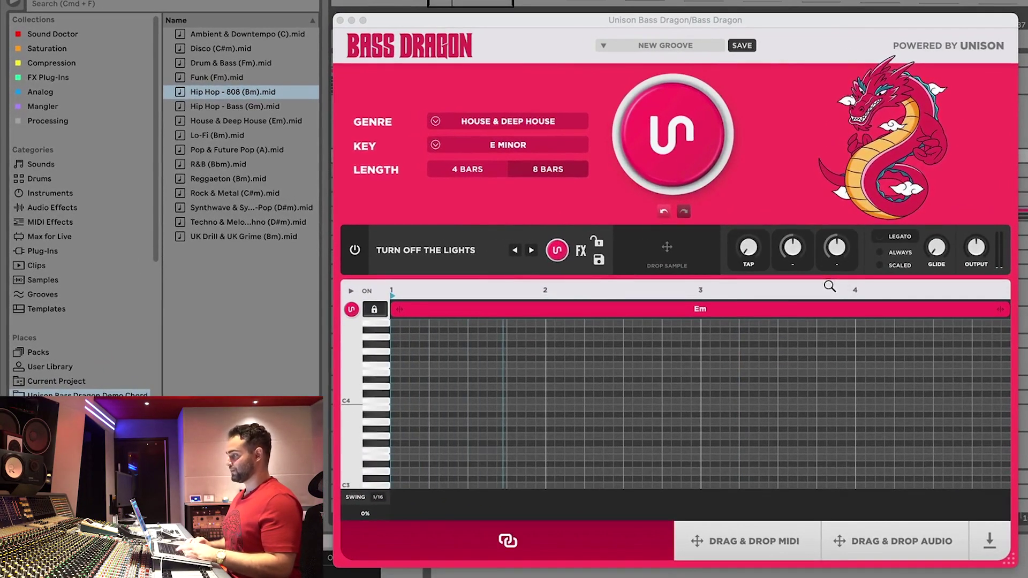
Generate an 8-bar House & Deep House bass line in E minor, play it, and randomize its sound preset.
key(space)
click(685, 151)
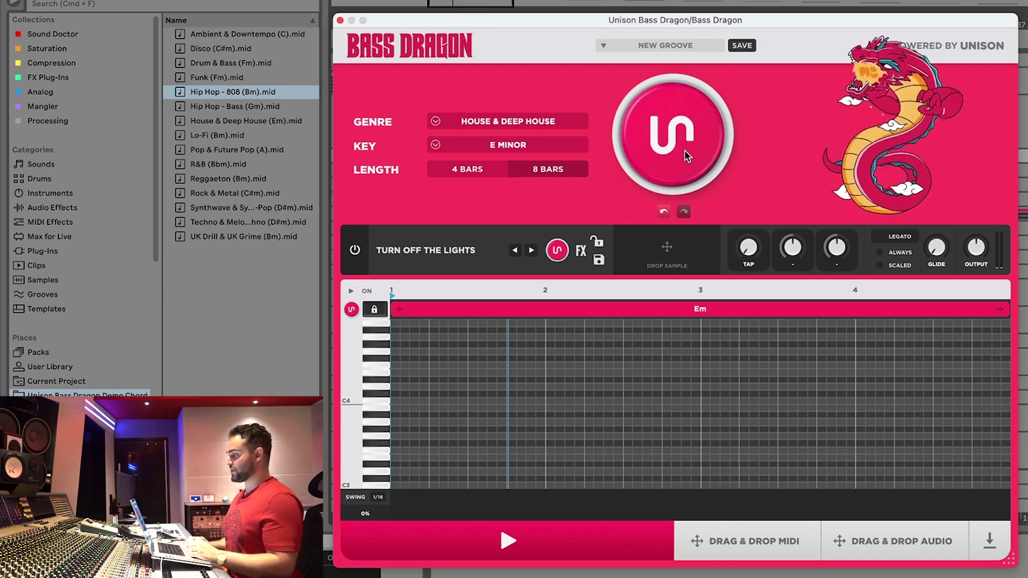
click(684, 150)
key(space)
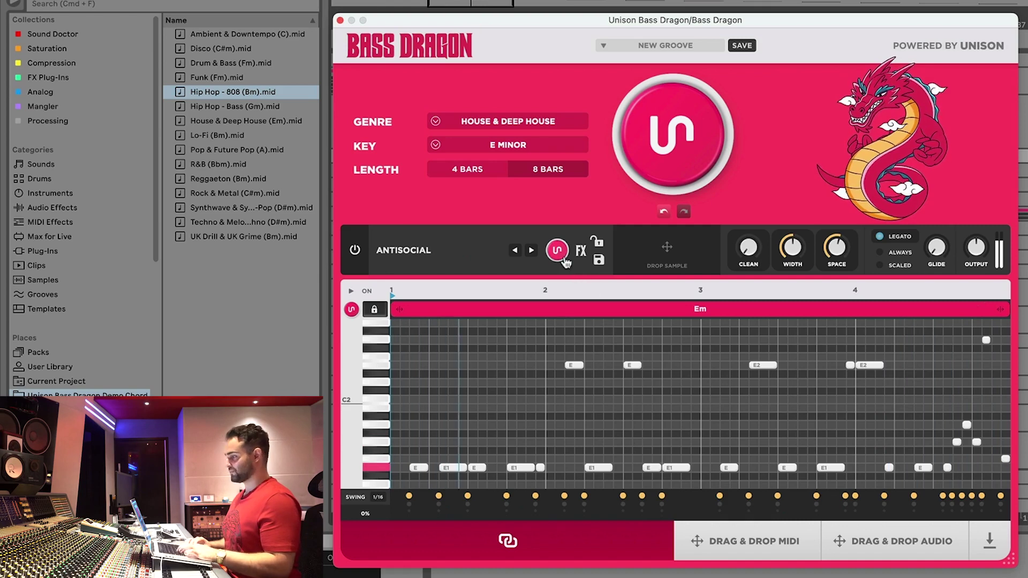
click(559, 253)
key(space)
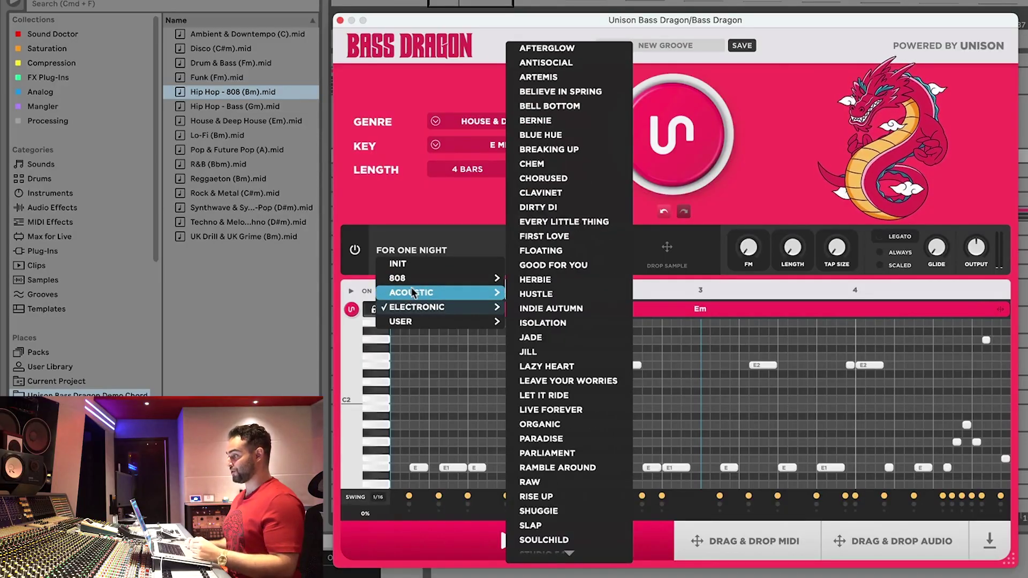
Browse the 808, Acoustic and Electronic categories of the bass sound presets.
mouse_move(416, 281)
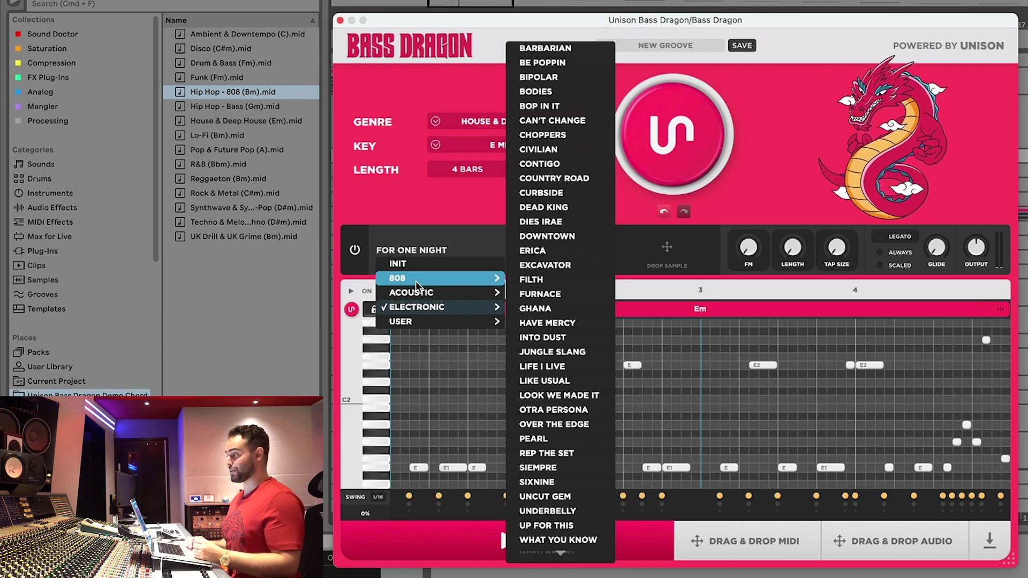
click(436, 191)
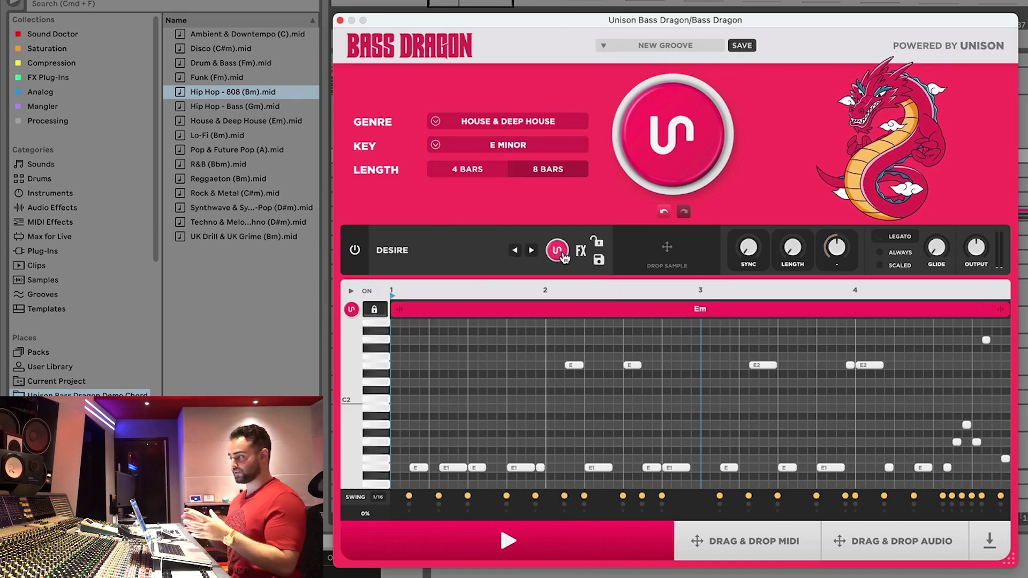
click(399, 243)
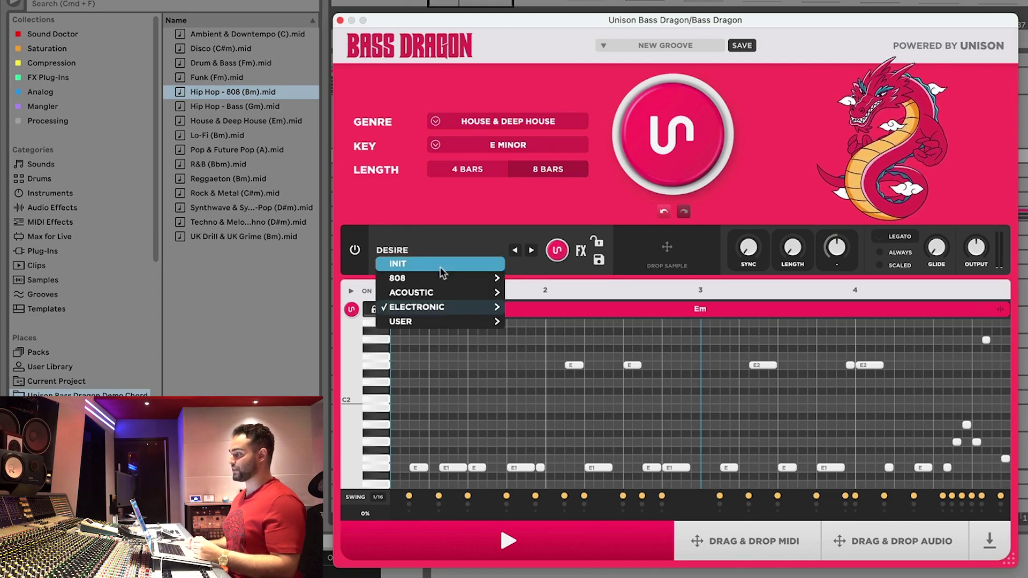
mouse_move(438, 279)
mouse_move(448, 296)
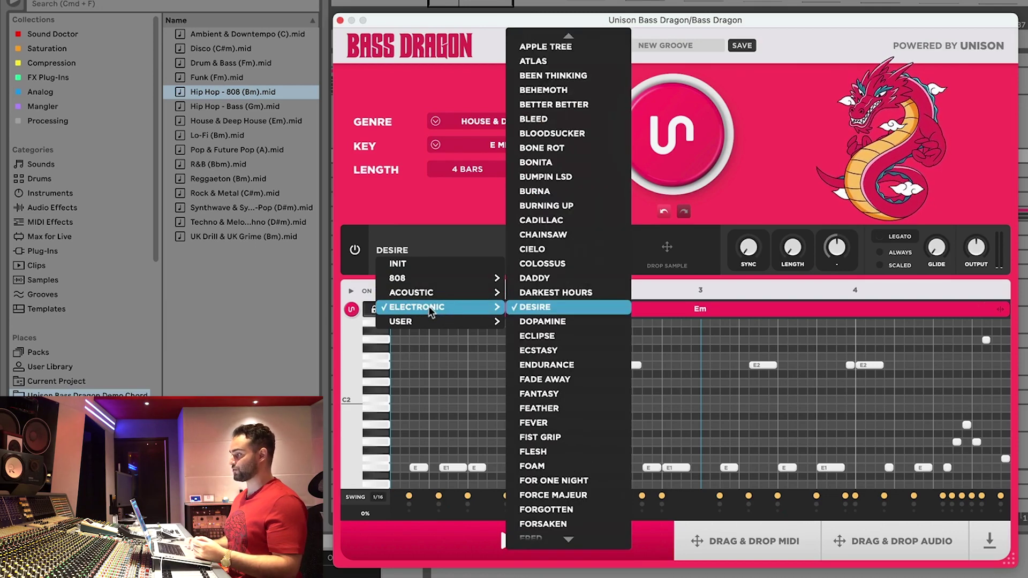
scroll(562, 248, down, 10)
Inspect the Desire sound's amp envelope, filter and effects settings, and return to the piano roll.
click(580, 260)
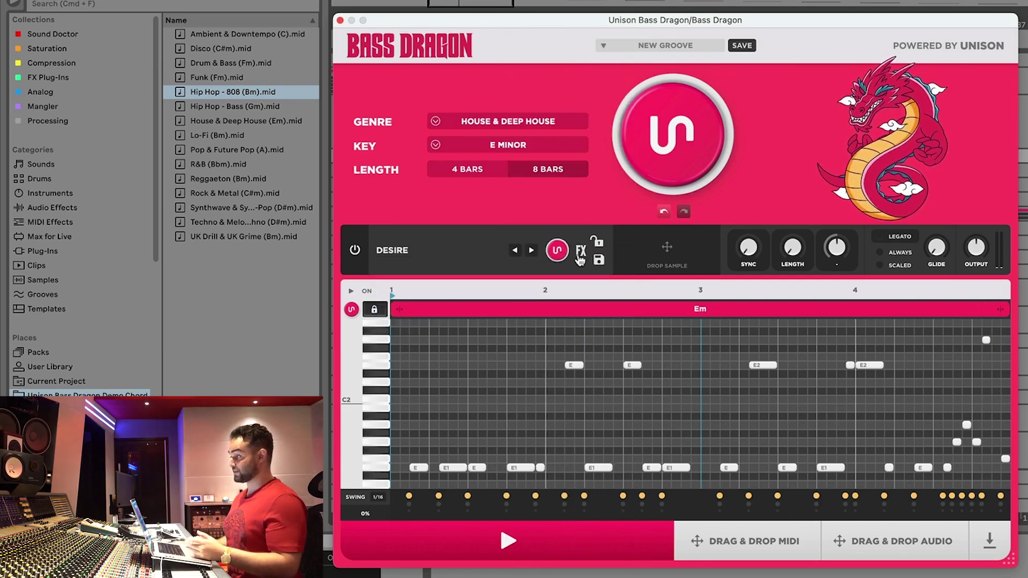
click(580, 260)
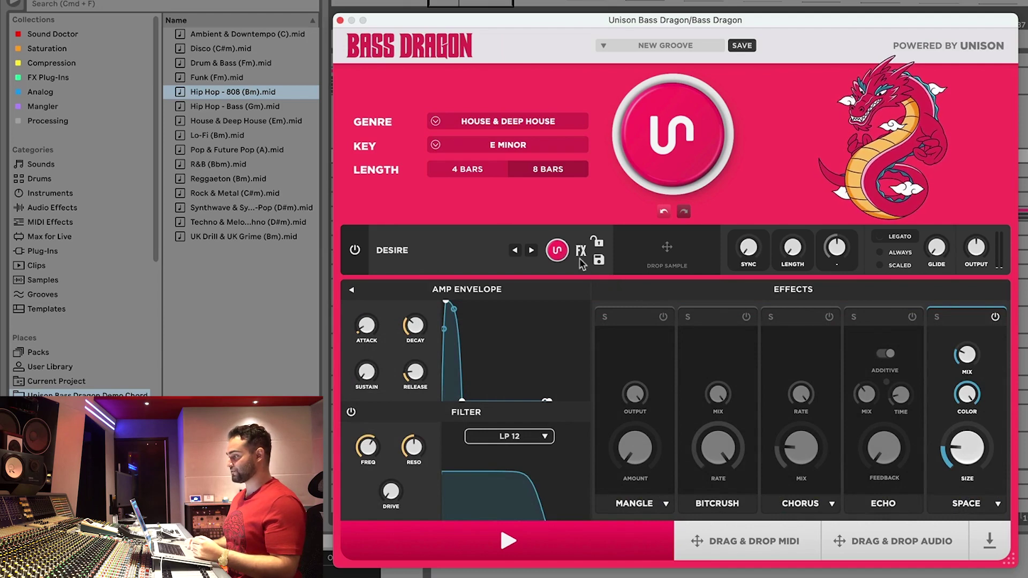
click(581, 251)
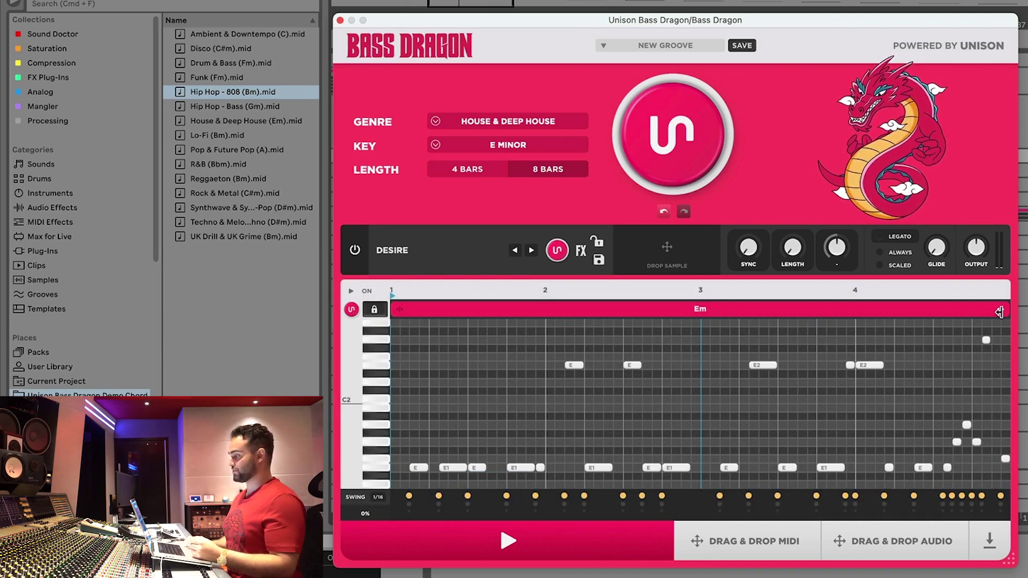
Split the chord track into Em in bar 1, C in bar 2 and Am from bar 3.
drag(999, 312, 925, 306)
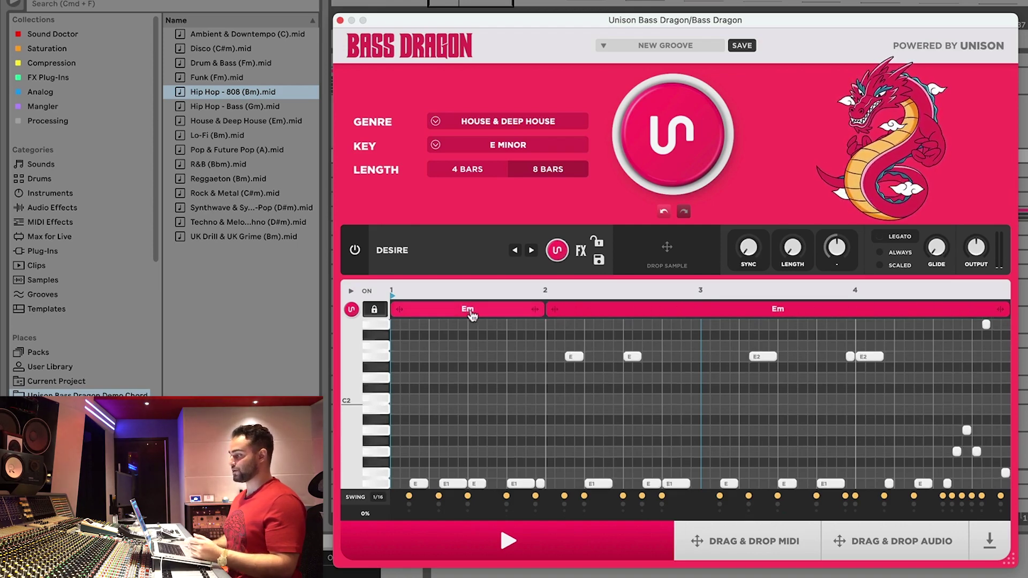
click(688, 318)
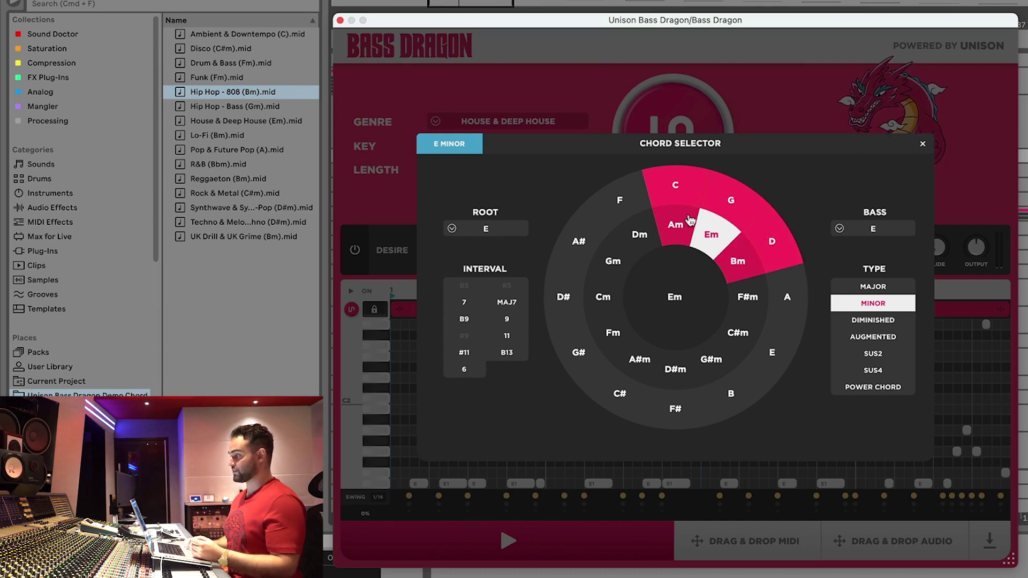
click(676, 183)
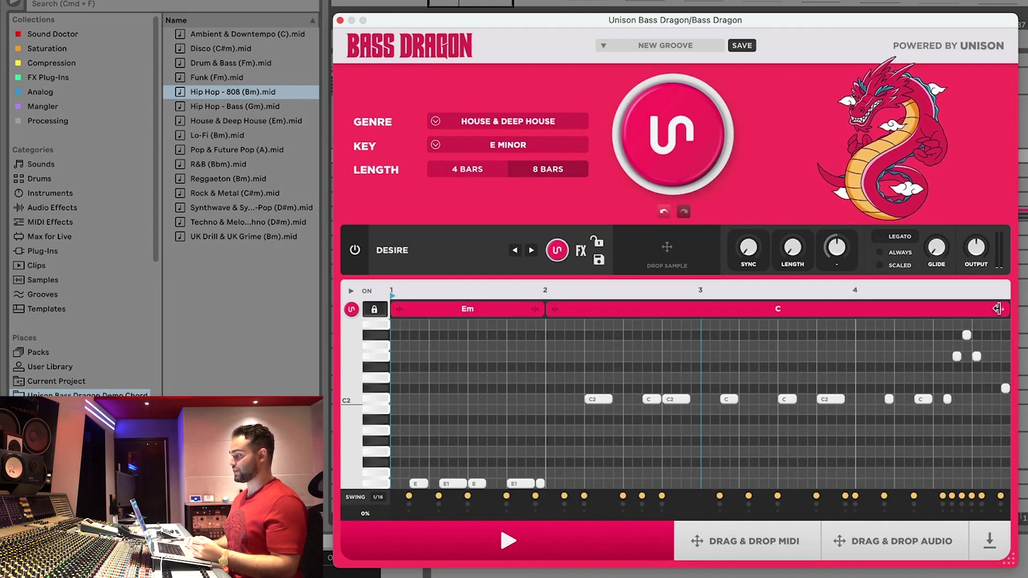
drag(1000, 309, 757, 309)
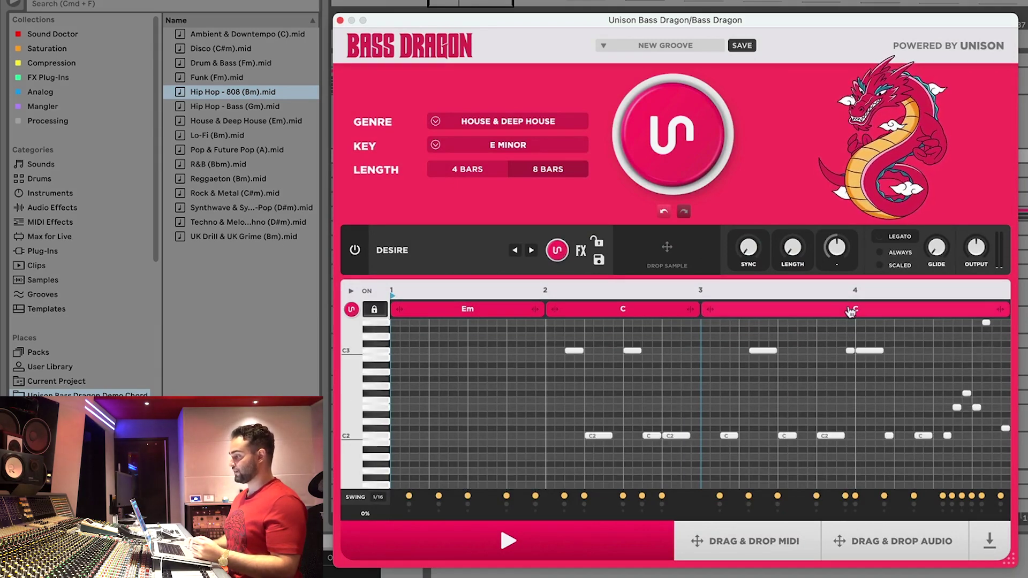
click(850, 311)
click(674, 225)
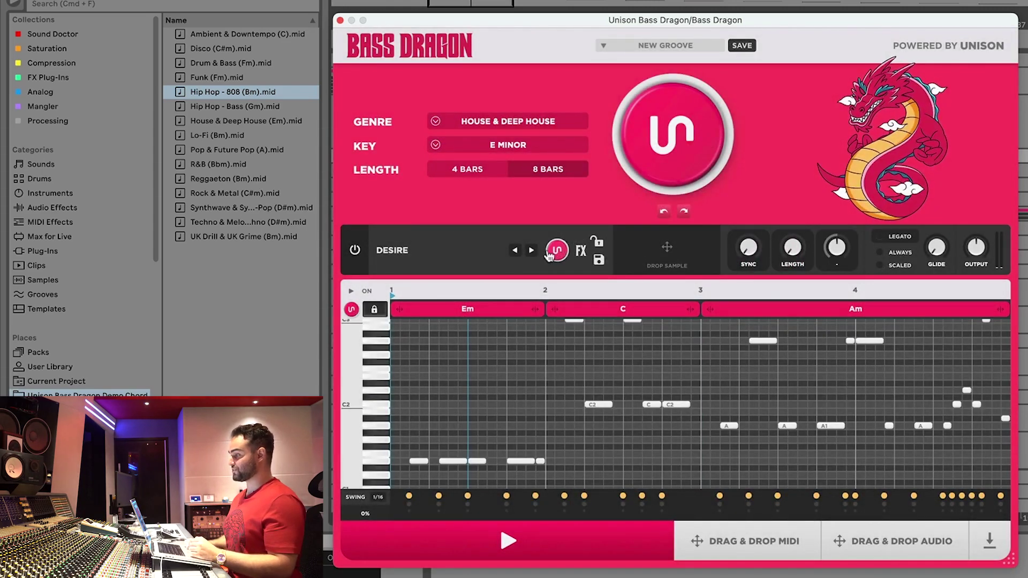
Randomize the sound preset and audition the bass line over the Em, C and Am chords.
click(556, 250)
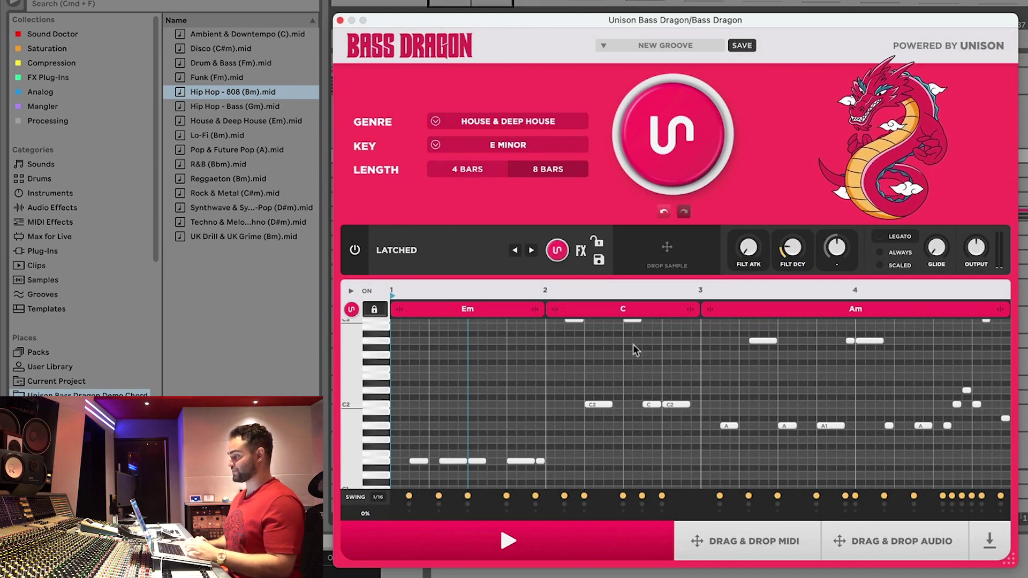
key(space)
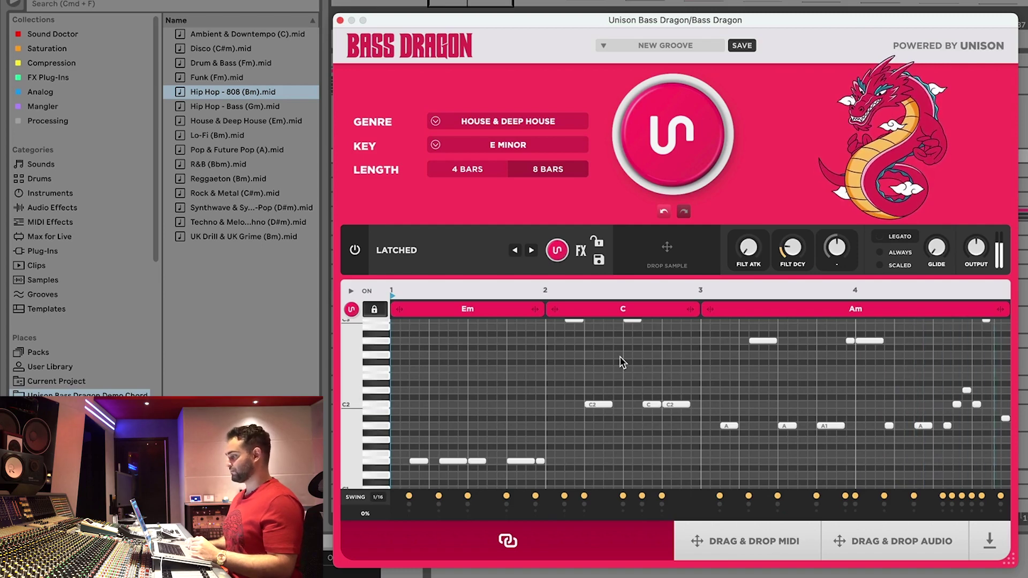
key(space)
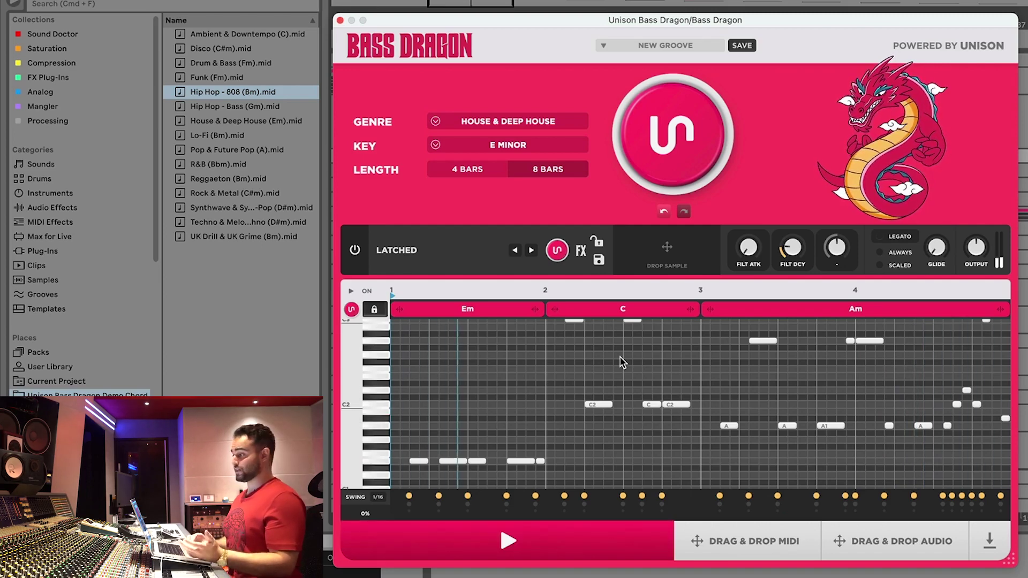
Merge the chord track back into a single Em chord and load the chords from House & Deep House (Em).mid.
scroll(555, 345, up, 2)
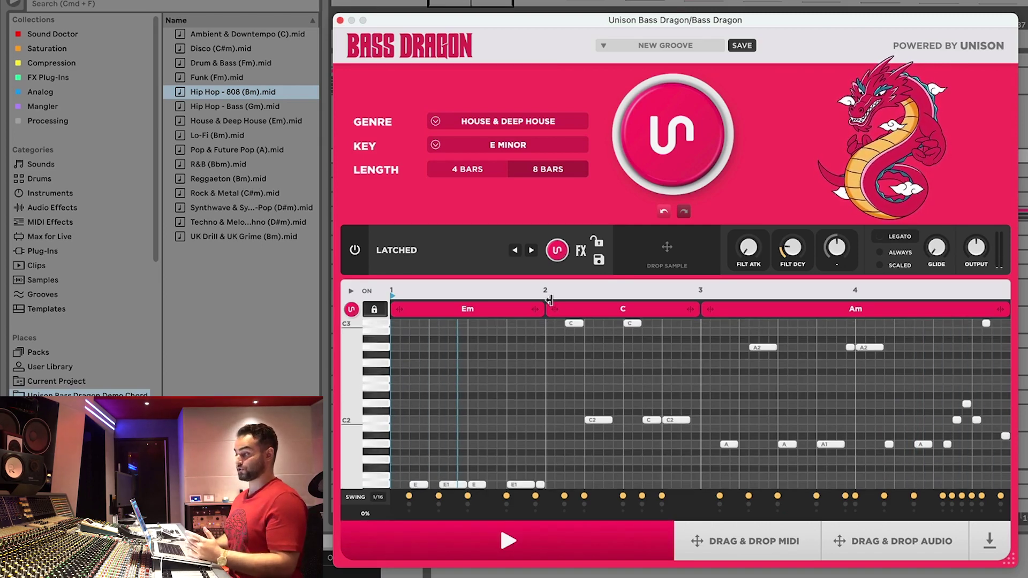
drag(547, 300, 1024, 321)
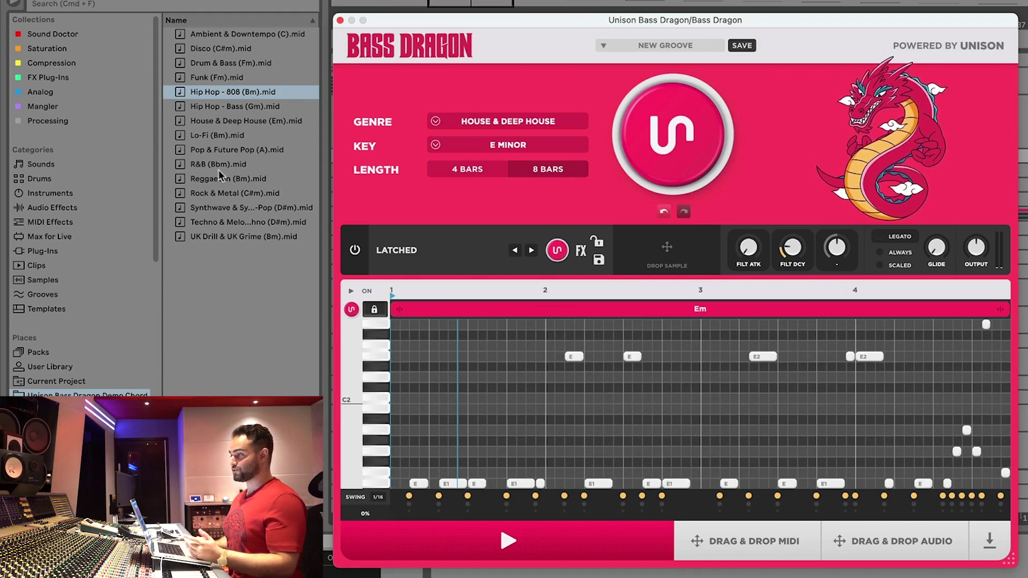
drag(204, 120, 585, 379)
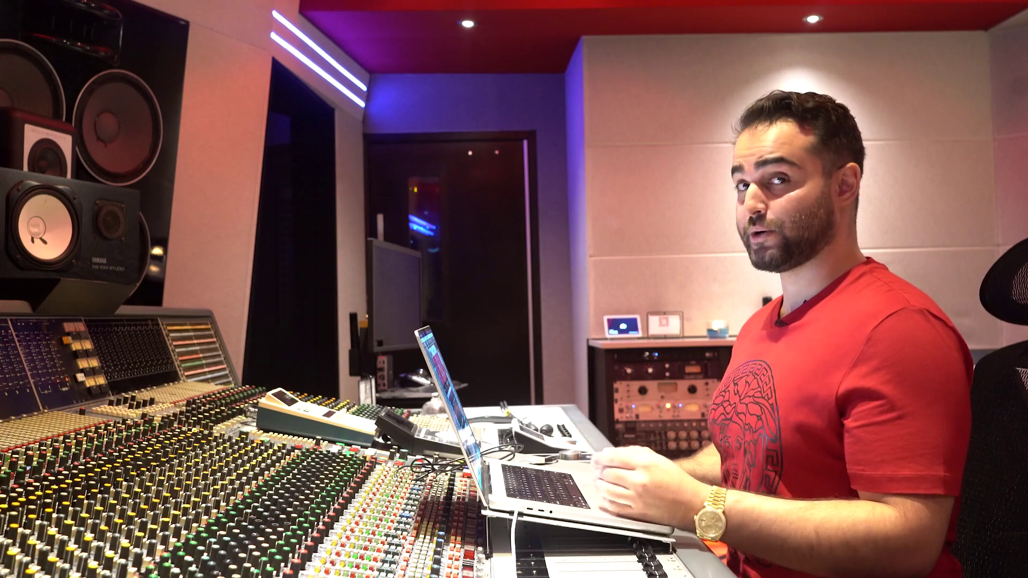
Generate a new House & Deep House bass line over the loaded Em, Bm and C chords and audition it.
click(671, 145)
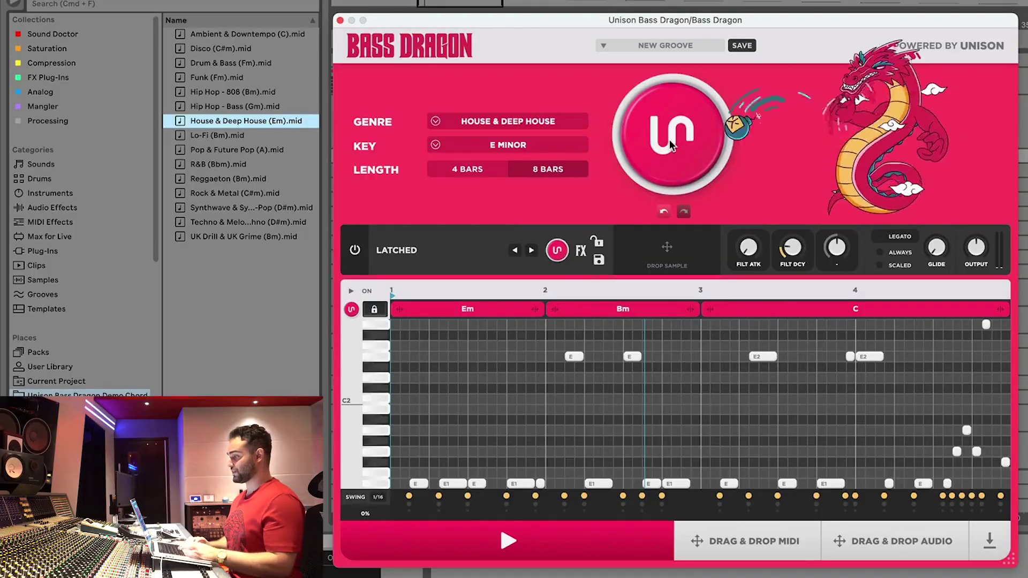
click(671, 144)
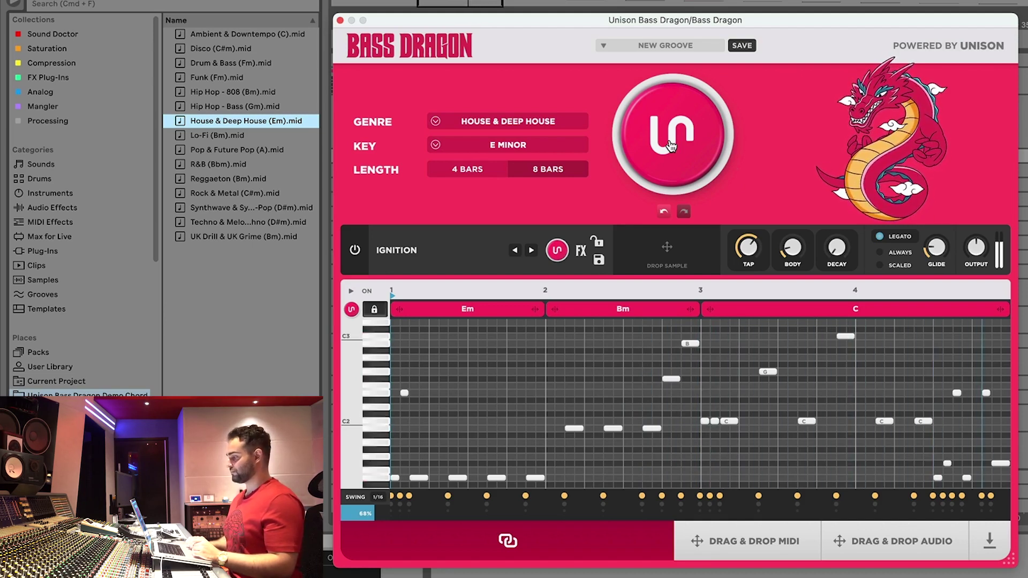
key(space)
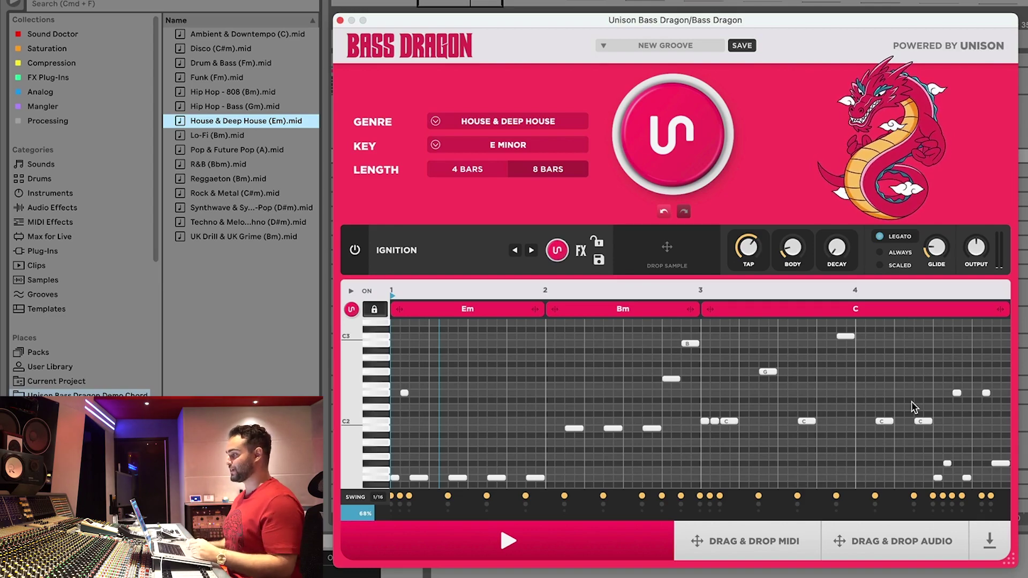
Close the Bass Dragon window, switch from the House & Deep House group to the expanded Funk group, and play bars 37 to 45 looped.
click(341, 20)
scroll(609, 162, right, 7)
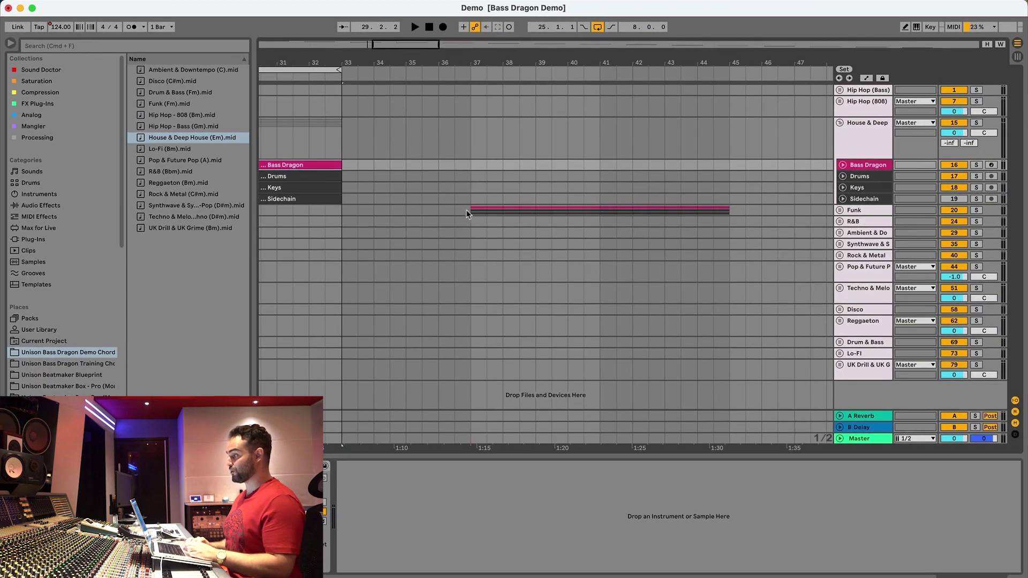
click(470, 207)
scroll(470, 207, right, 3)
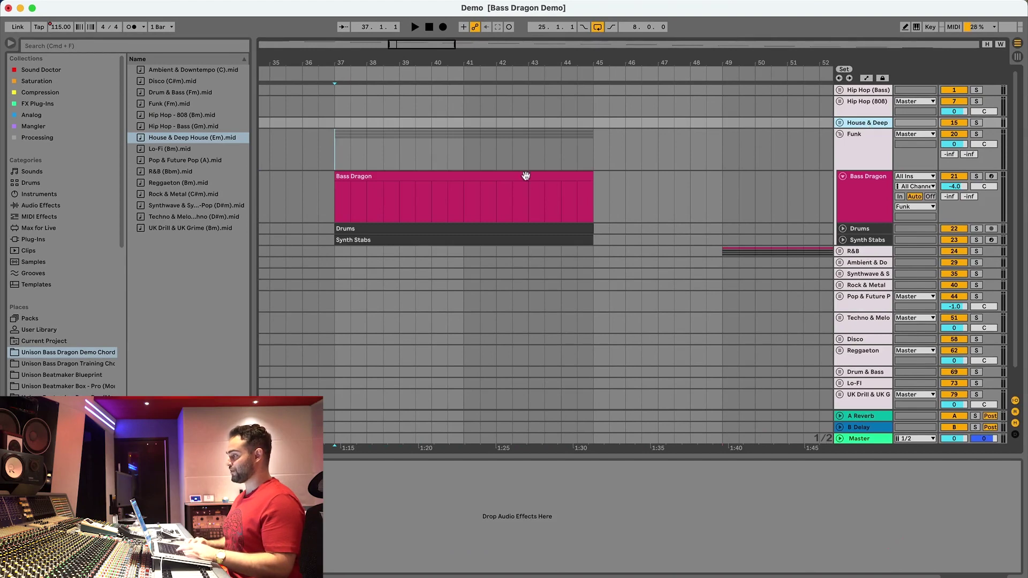
click(525, 175)
key(space)
key(super+l)
Open the Funk group's Bass Dragon plugin and stop playback.
click(886, 200)
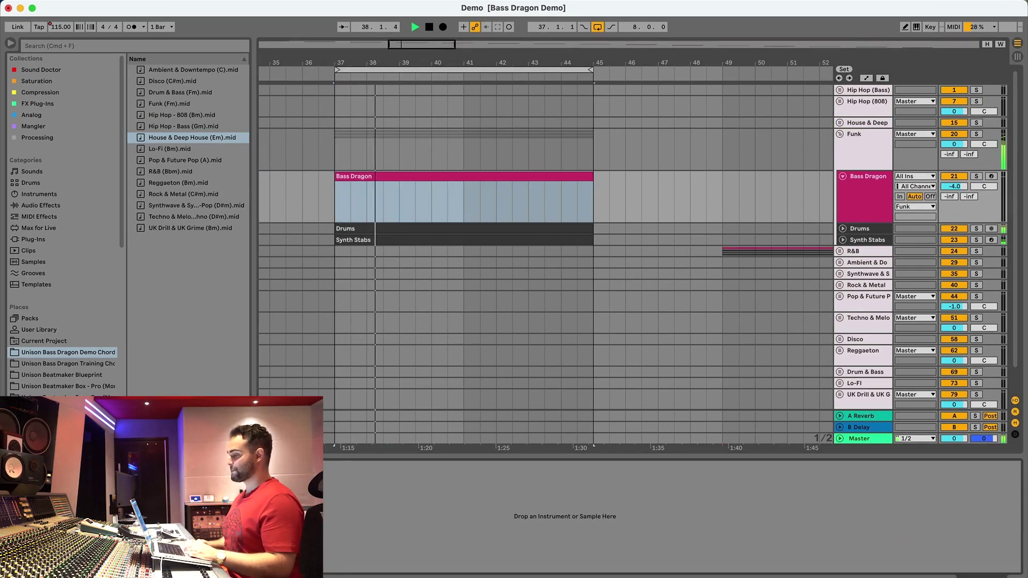
key(super+alt+p)
key(space)
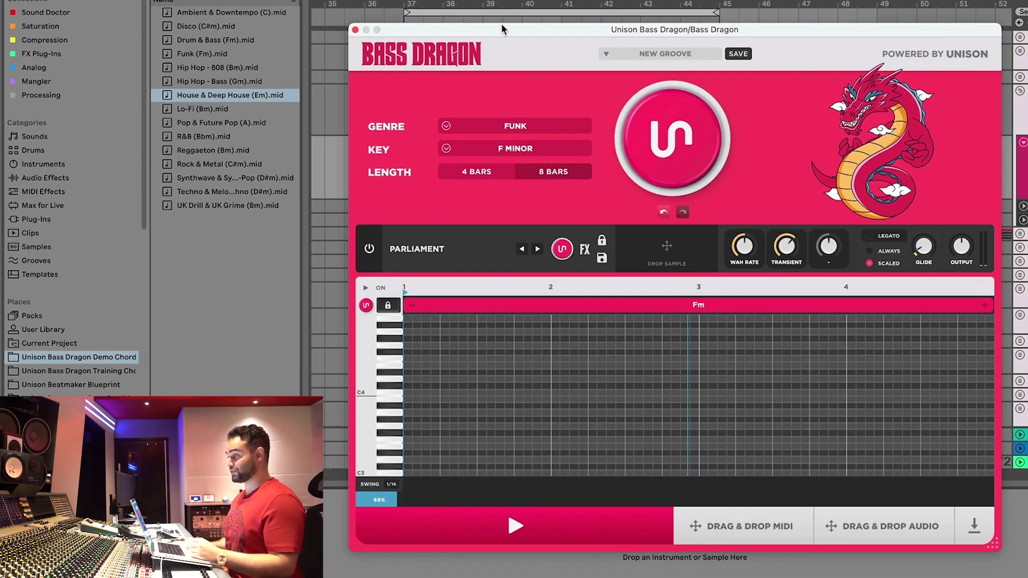
Load the Funk (Fm).mid chords into the chord track and generate and audition a funk bass line in F minor.
drag(197, 56, 763, 326)
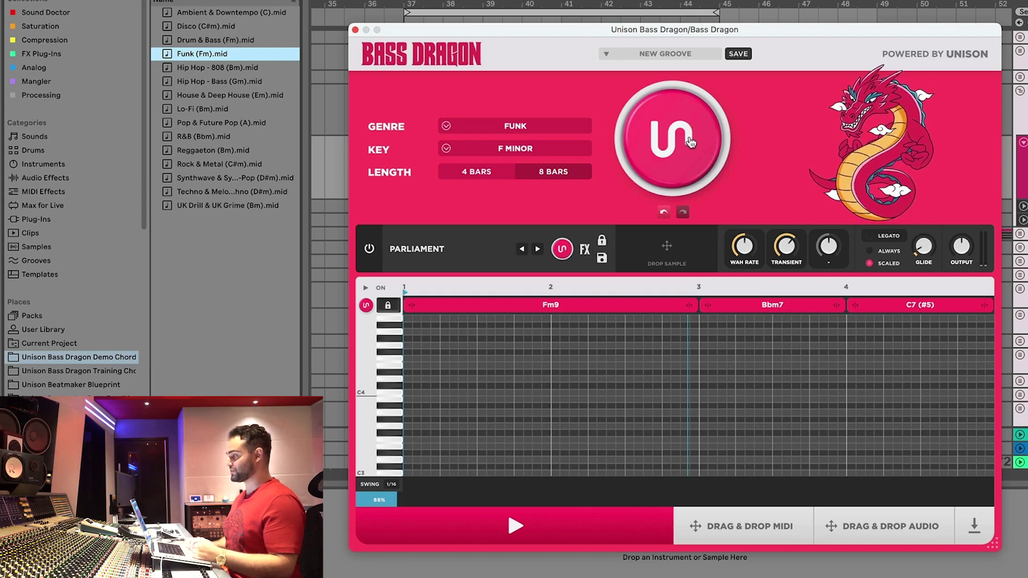
click(691, 142)
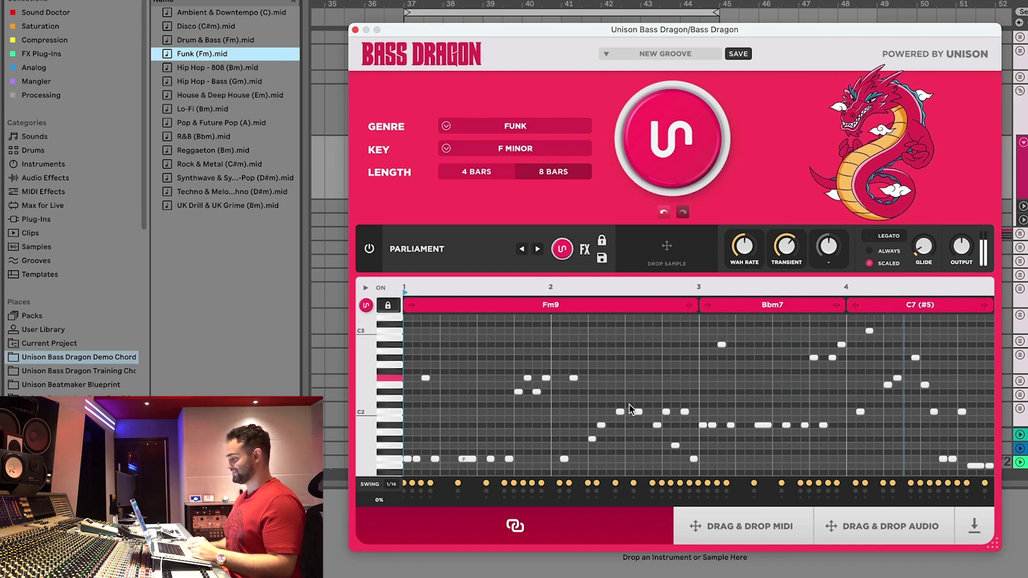
key(space)
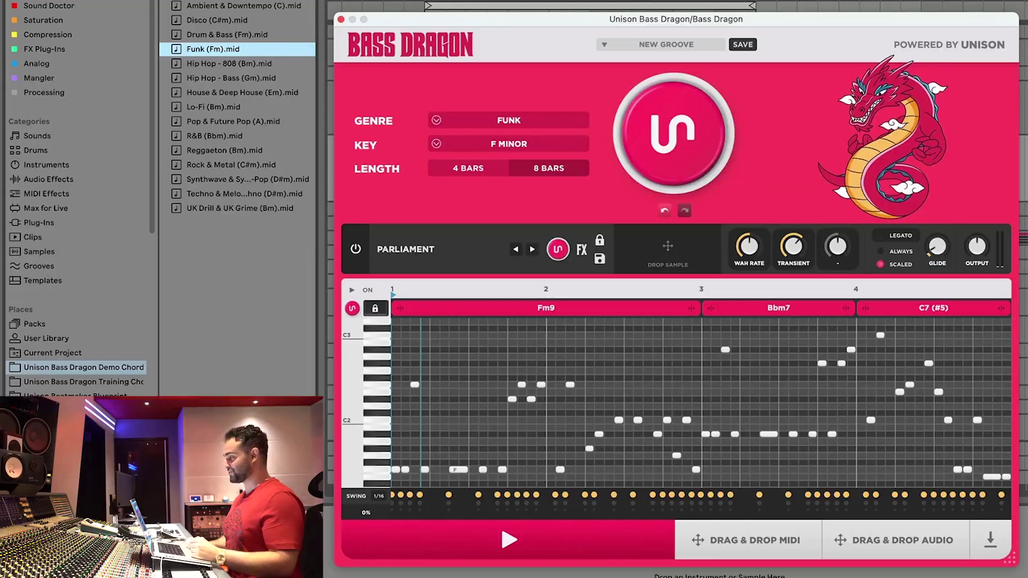
Audition the funk bass line with the swing at 100% and return the swing to 0%.
key(super+Tab)
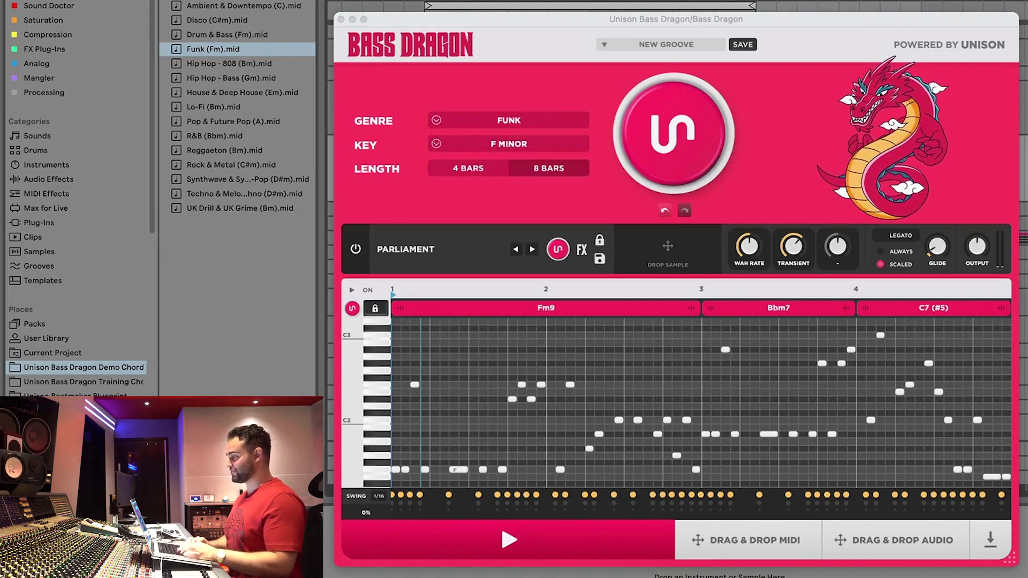
key(space)
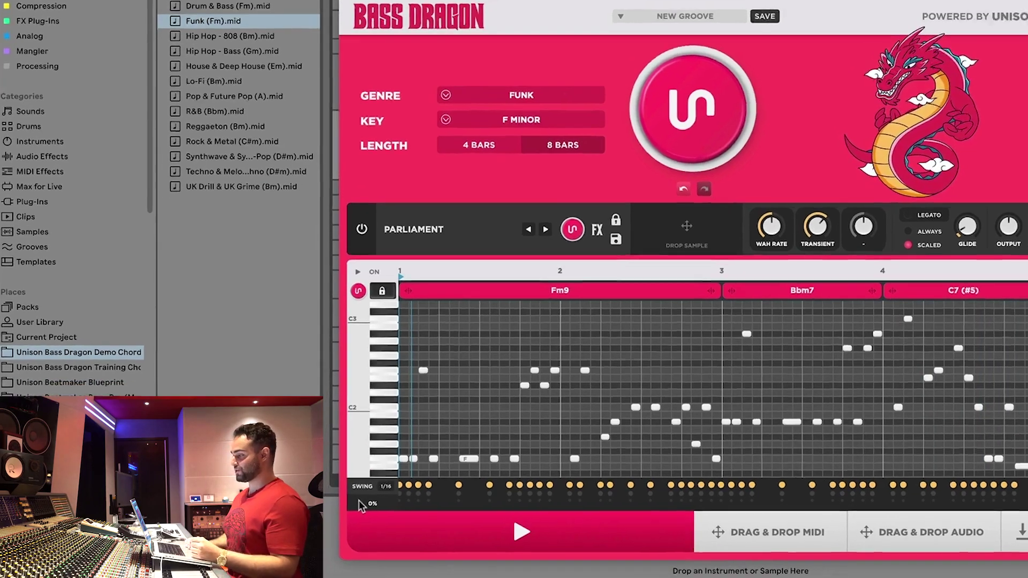
mouse_move(354, 514)
mouse_down()
mouse_move(401, 516)
mouse_move(339, 517)
mouse_up()
drag(460, 297, 620, 285)
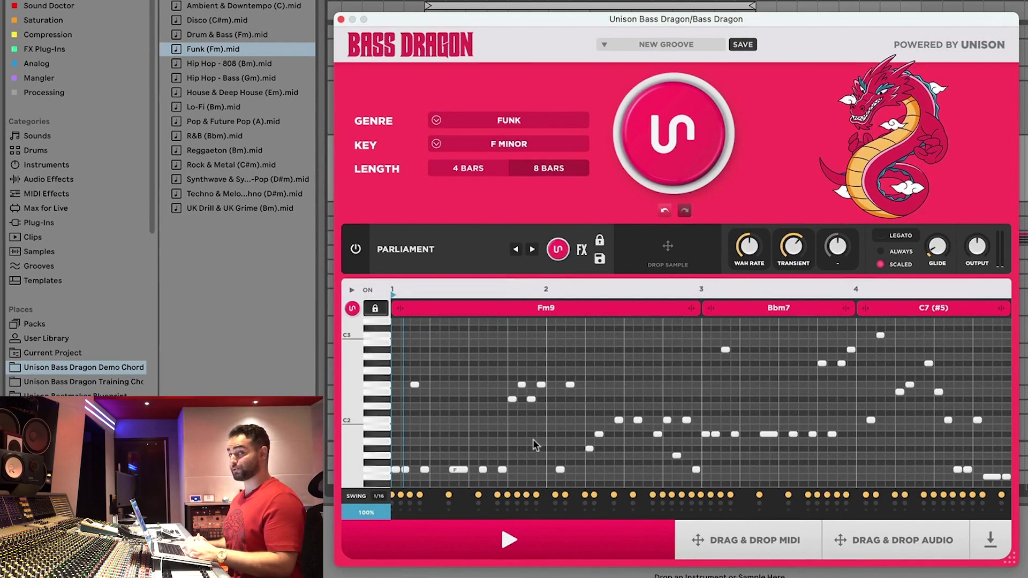
key(space)
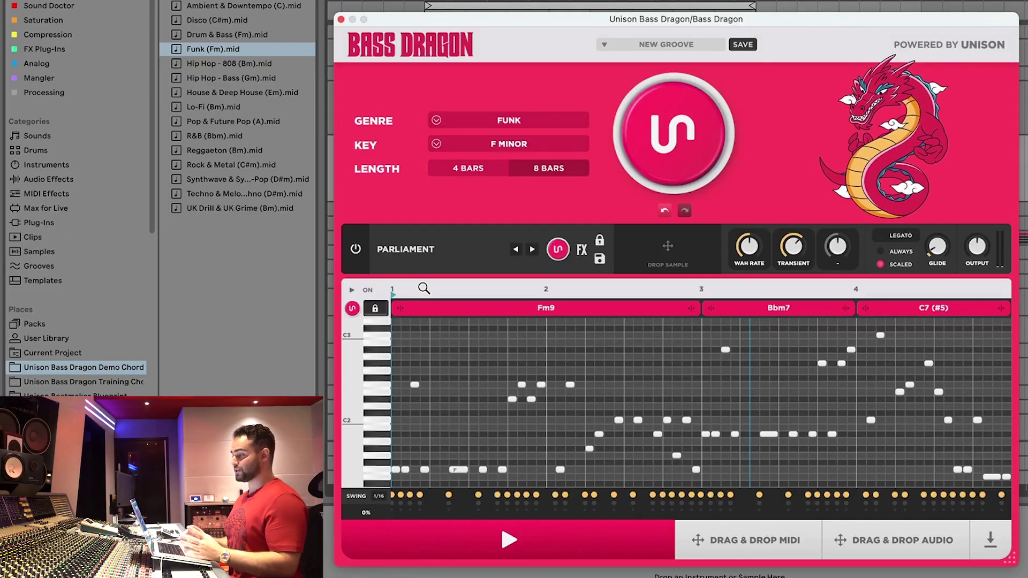
Try adding extra notes by hand in the first bar of the funk bass line.
drag(424, 288, 455, 419)
scroll(454, 419, left, 4)
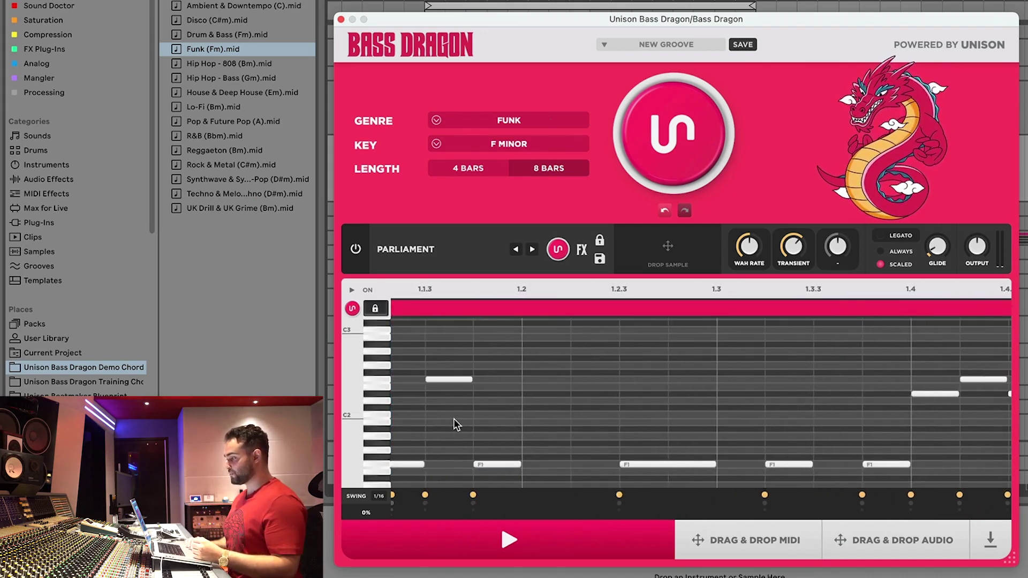
double_click(555, 465)
double_click(600, 423)
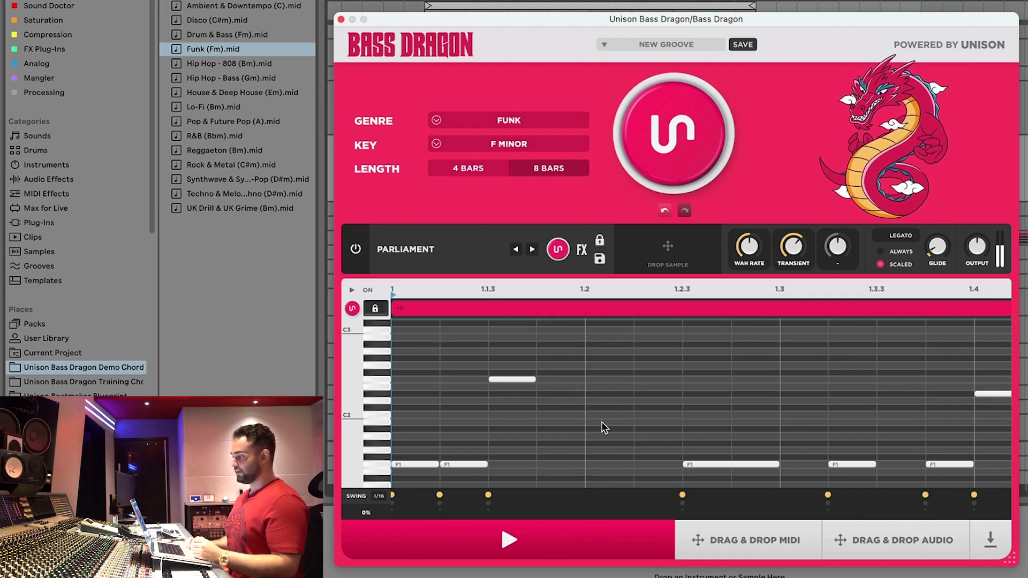
Review the piano roll's grid, highlight and quantize options and try the Scale highlight.
right_click(602, 341)
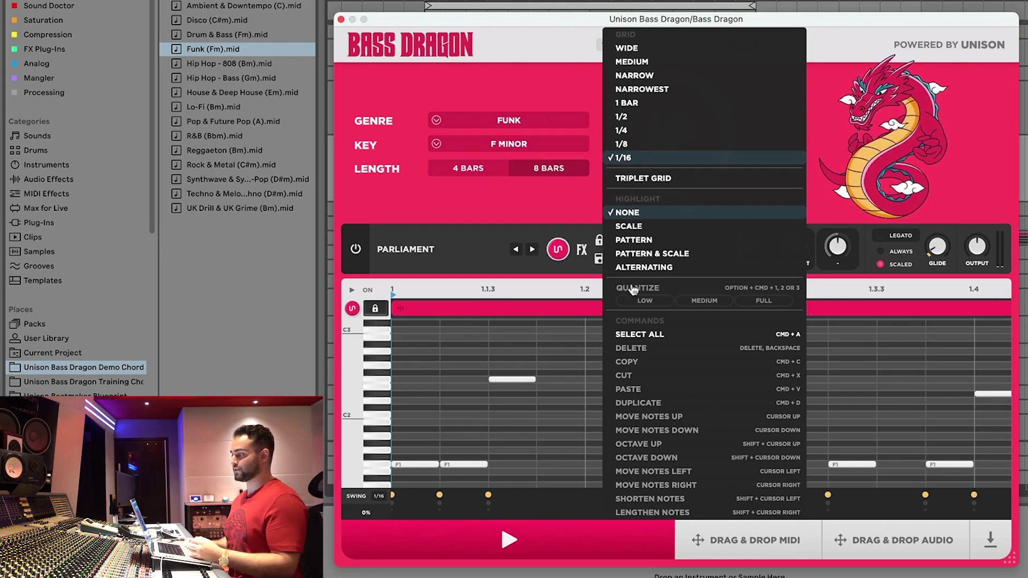
click(632, 227)
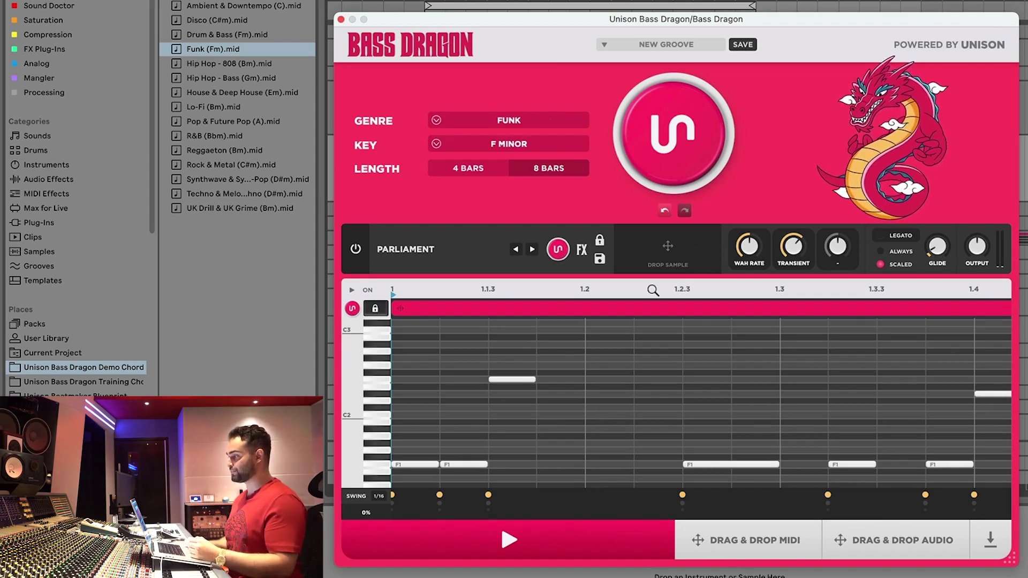
drag(653, 288, 653, 258)
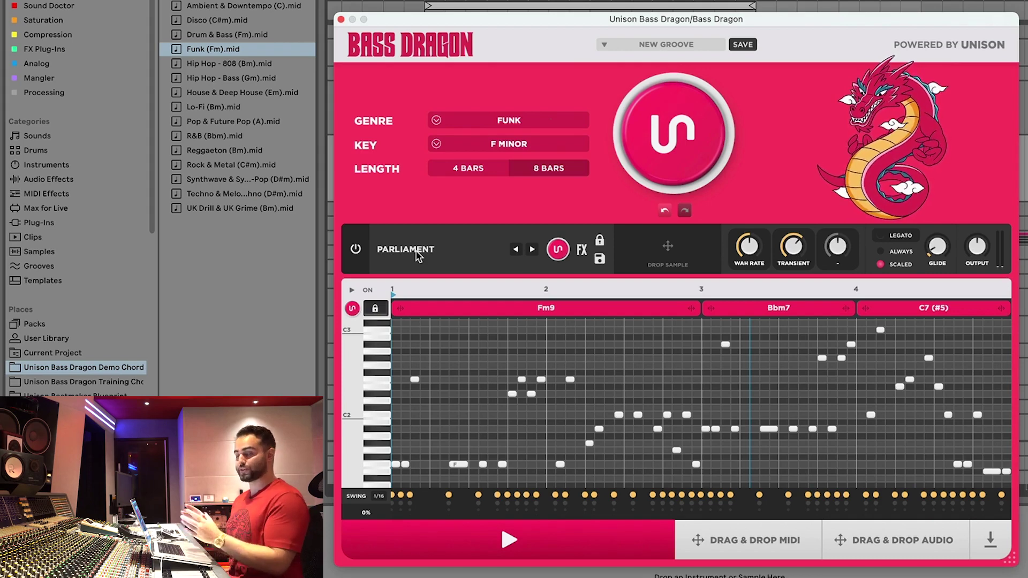
Load the "ash (Bb).wav" bass shot from Unison Beatmaker Blueprint into the plugin's sampler and set its root note to A#-1.
scroll(75, 268, down, 3)
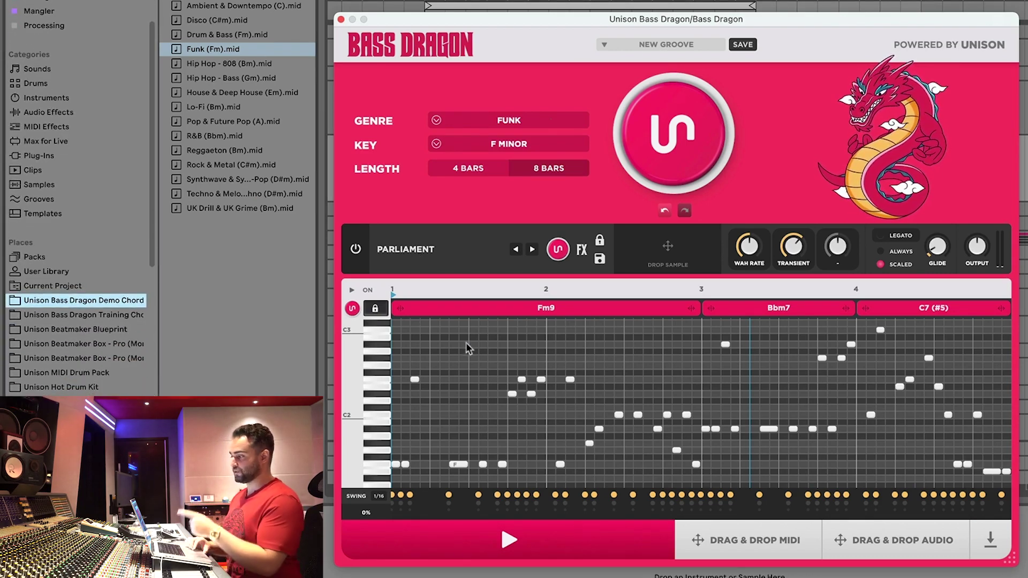
click(114, 329)
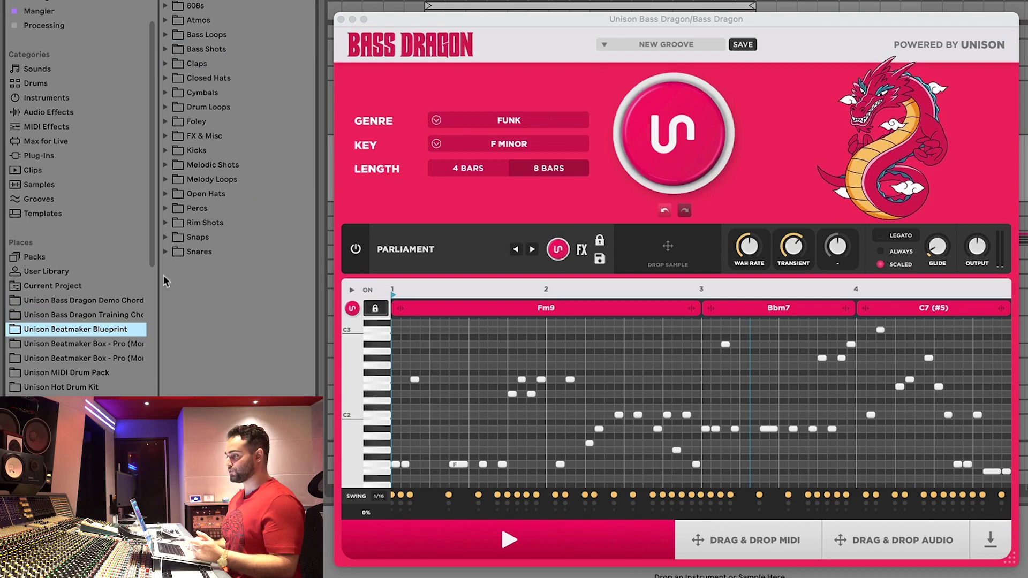
click(166, 49)
click(225, 82)
click(224, 94)
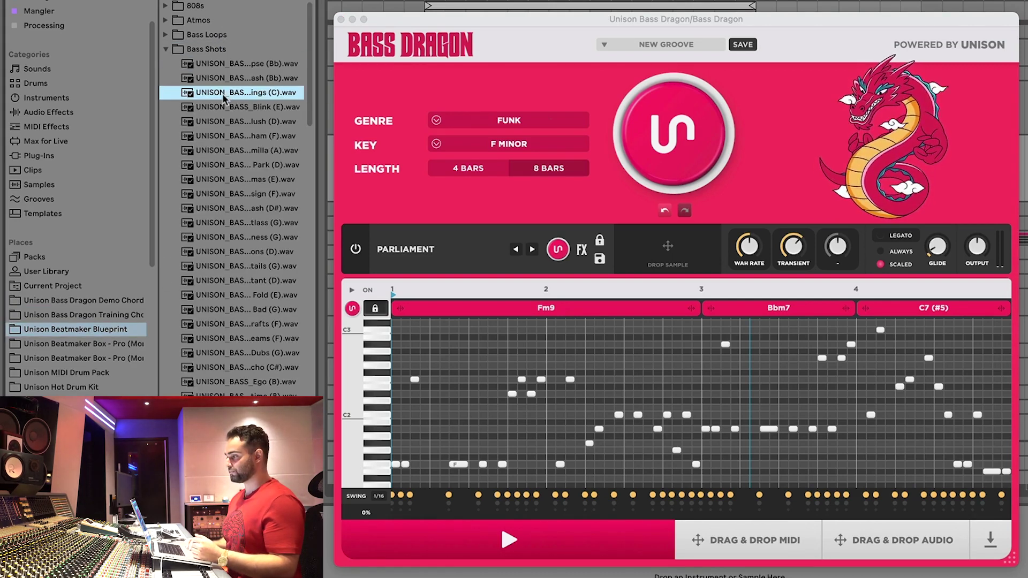
drag(230, 80, 670, 266)
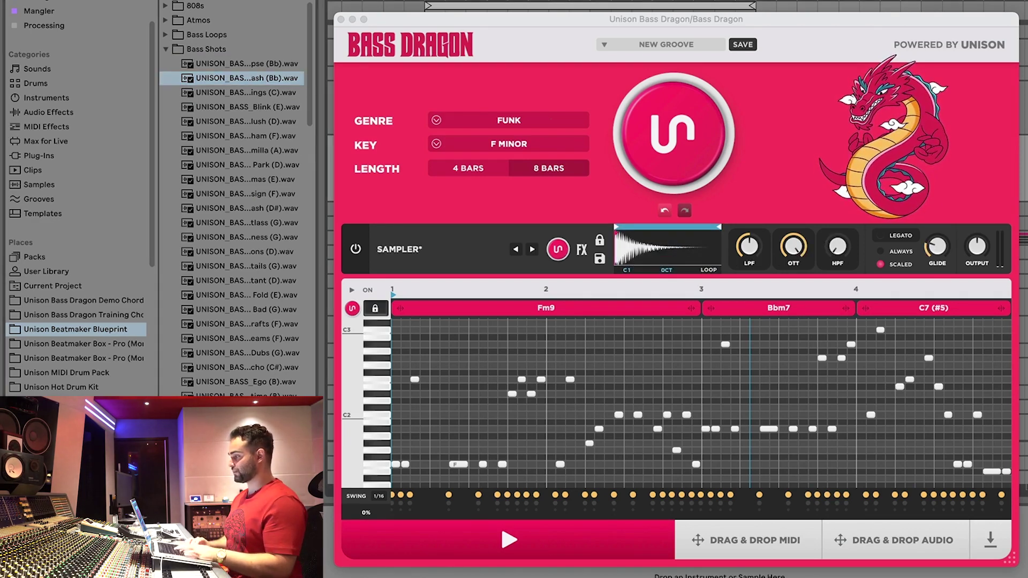
drag(630, 276, 629, 320)
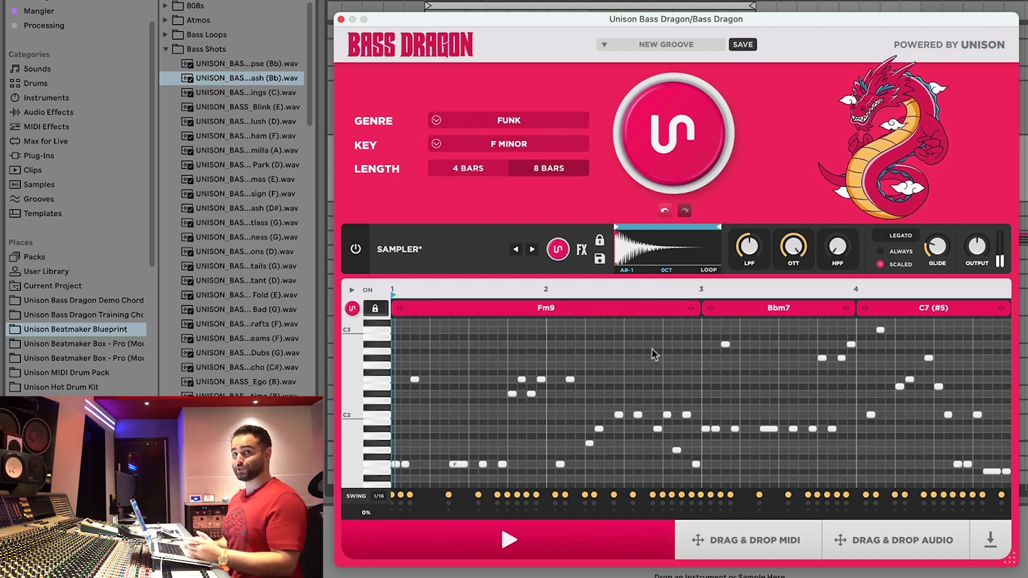
Open the sampler's effects, enable Mangle and audition the bass line while settling on a low Mangle amount.
click(582, 250)
click(664, 316)
key(space)
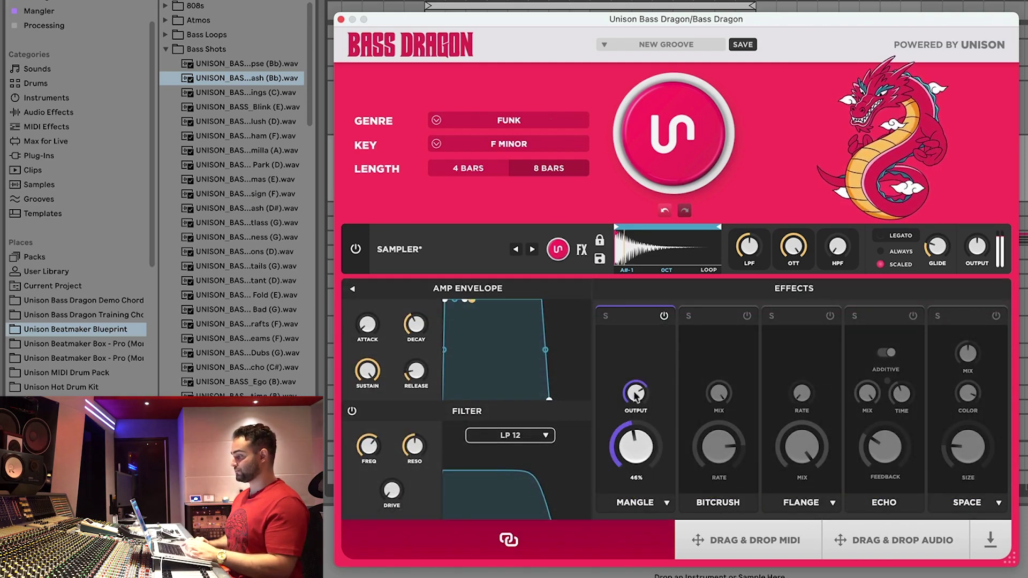
drag(636, 388, 631, 404)
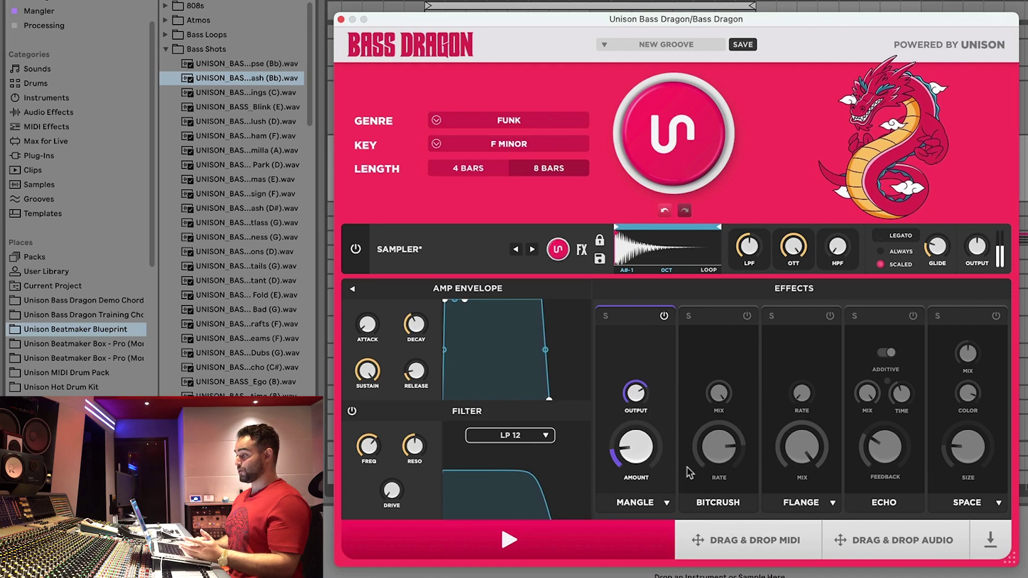
click(642, 504)
click(635, 419)
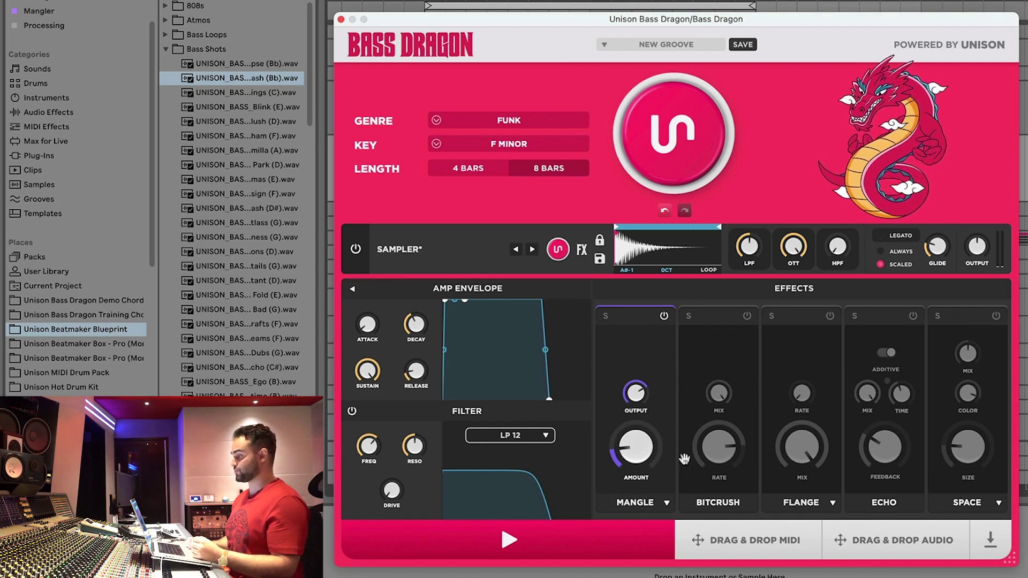
Try the Bitcrush effect and switch it off, and enable Chorus instead of Flange with a very low mix.
click(748, 317)
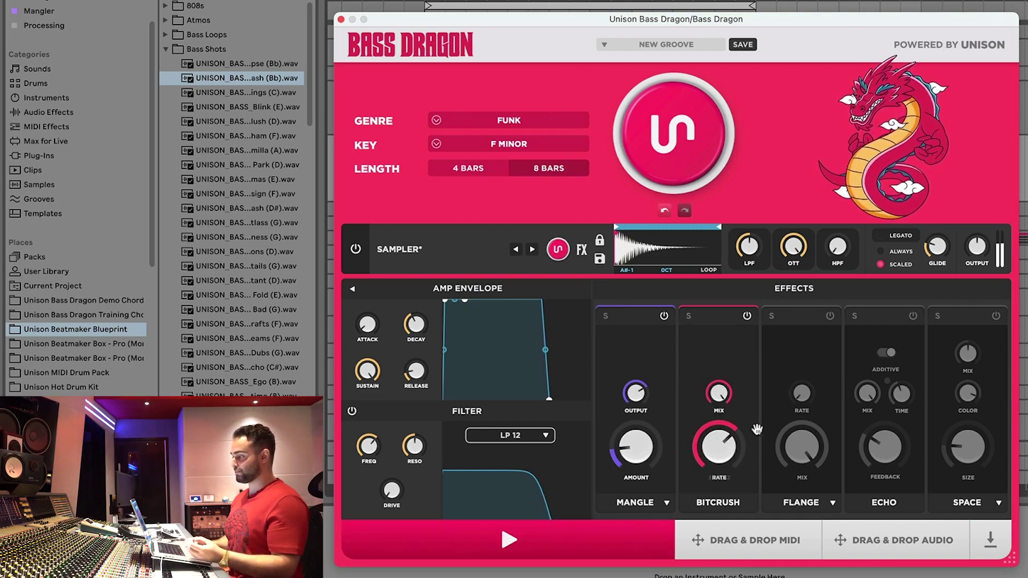
click(748, 317)
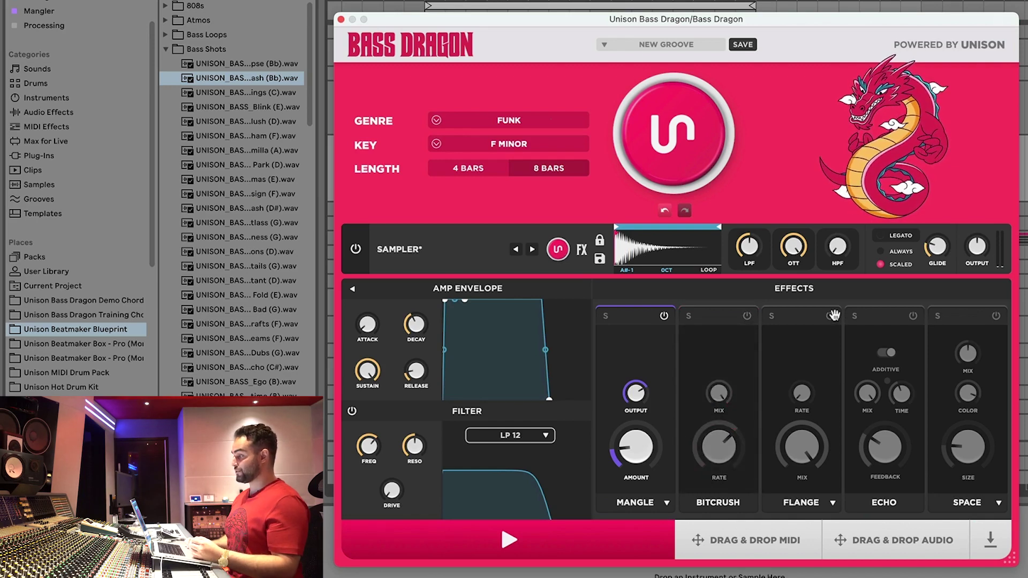
click(830, 316)
click(802, 503)
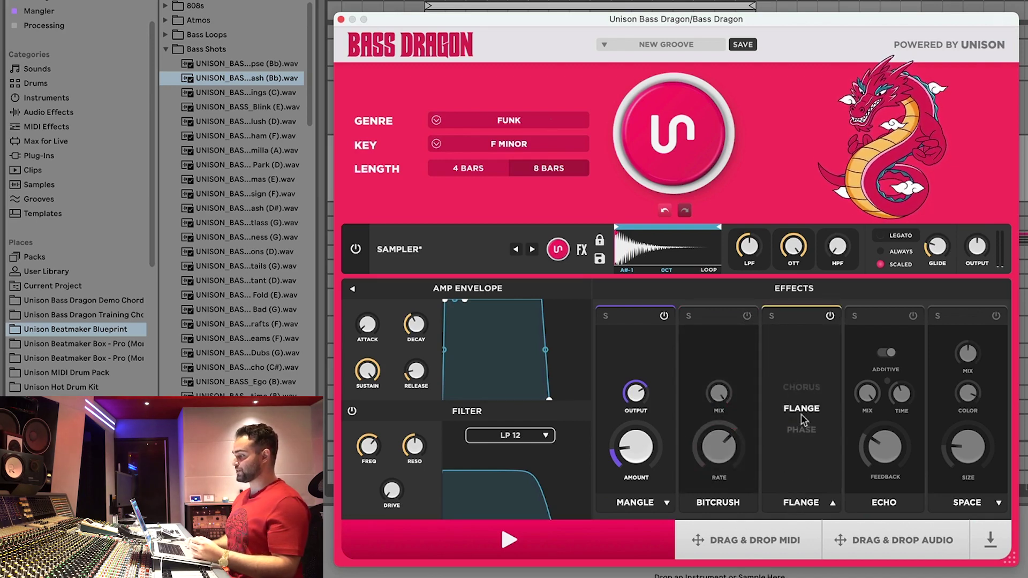
click(799, 385)
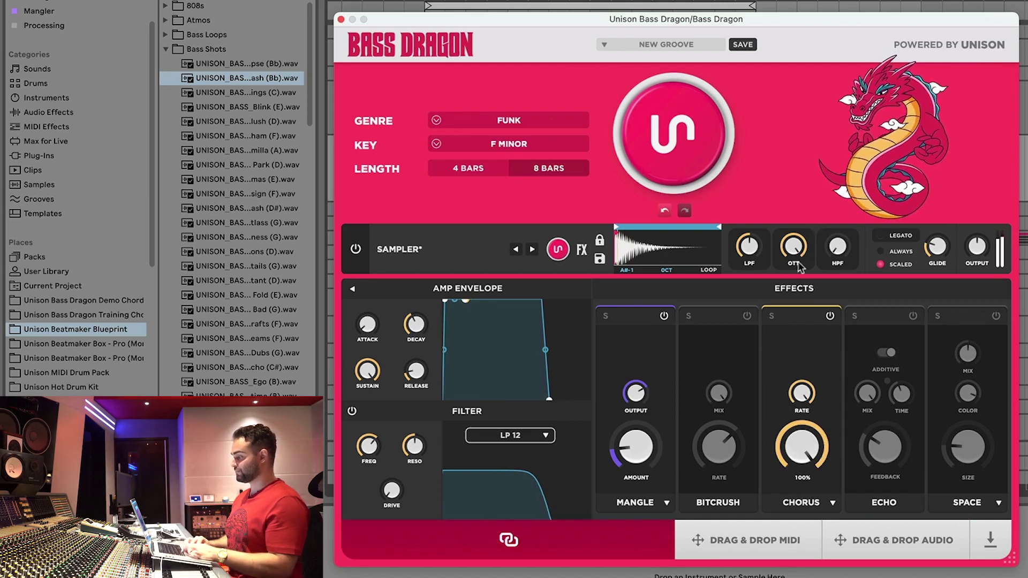
drag(798, 450, 796, 475)
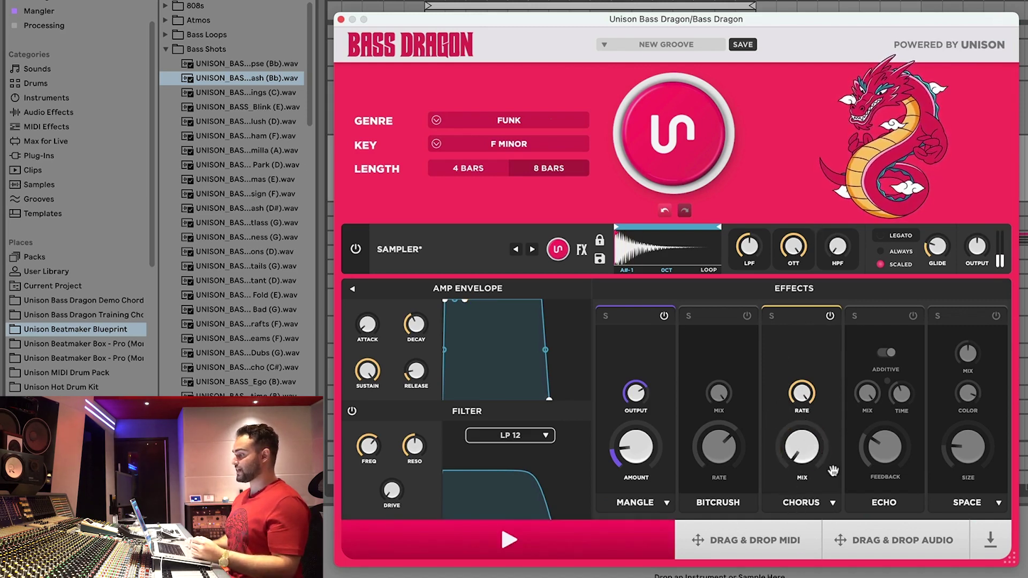
Audition the bass with Echo and the Verb reverb enabled and switch both effects off.
click(913, 316)
click(999, 503)
click(969, 419)
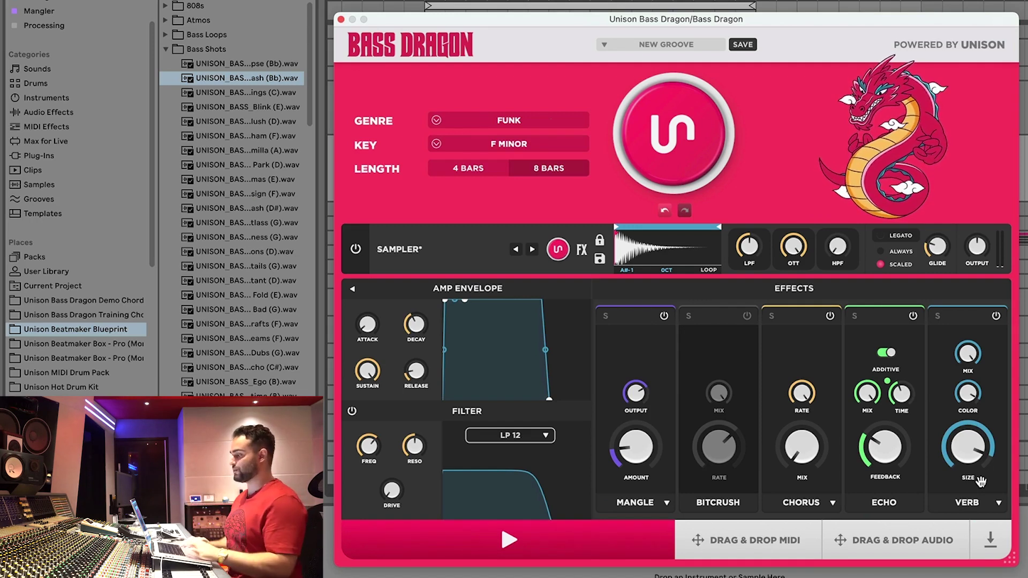
key(space)
key(space)
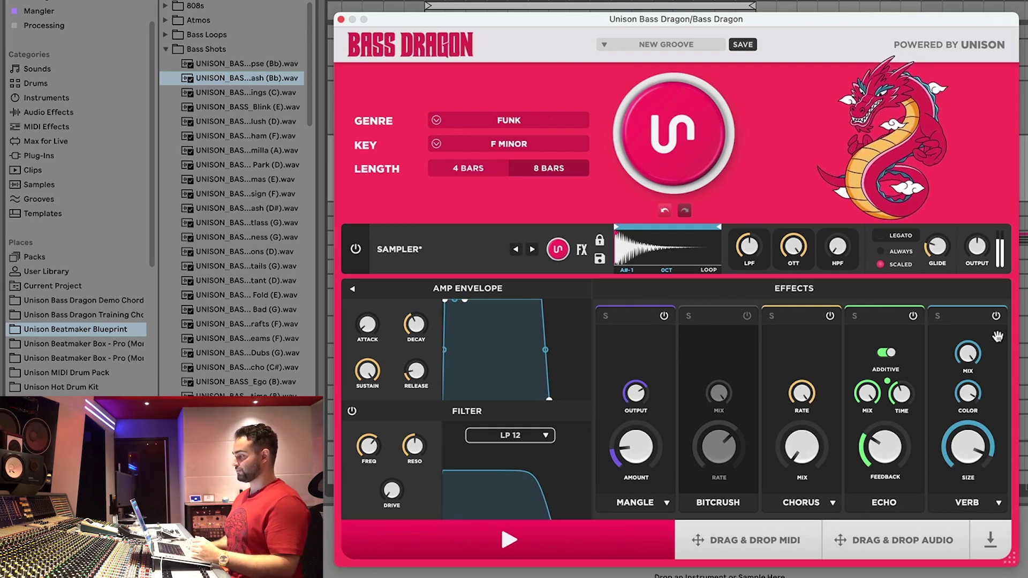
click(996, 316)
click(913, 317)
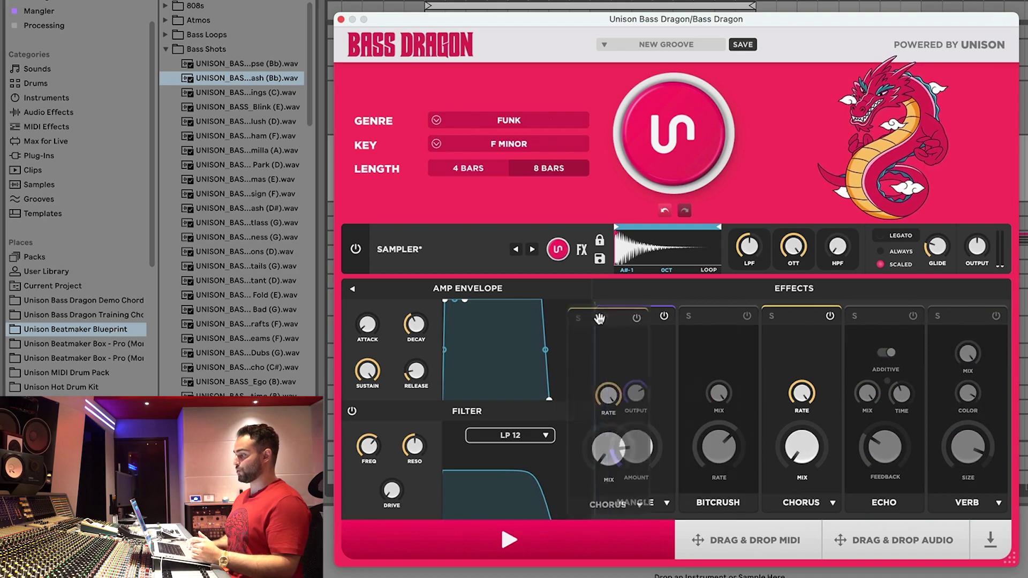
Reorder the effects chain so that Chorus comes first, Bitcrush second and Mangle third.
drag(606, 323, 846, 320)
drag(719, 314, 803, 316)
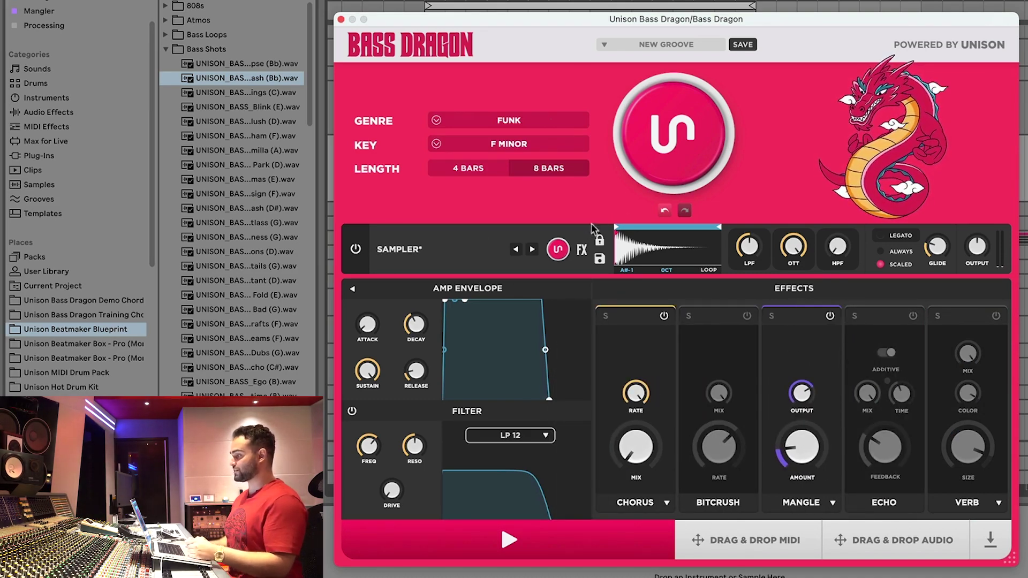
click(670, 209)
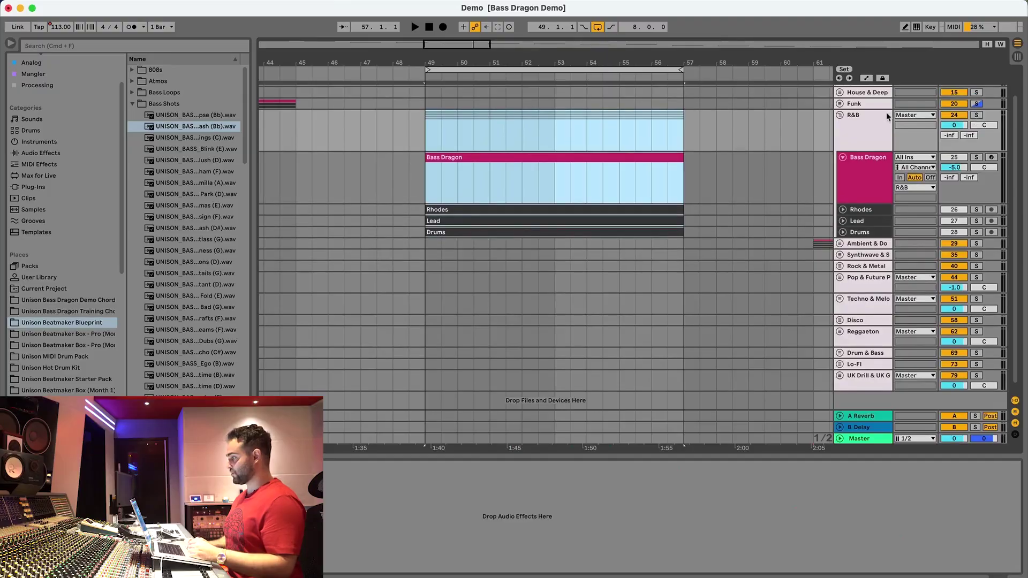
Switch from the Funk group to the R&B group and play bars 49 to 57 looped.
click(879, 105)
key(Right)
click(980, 147)
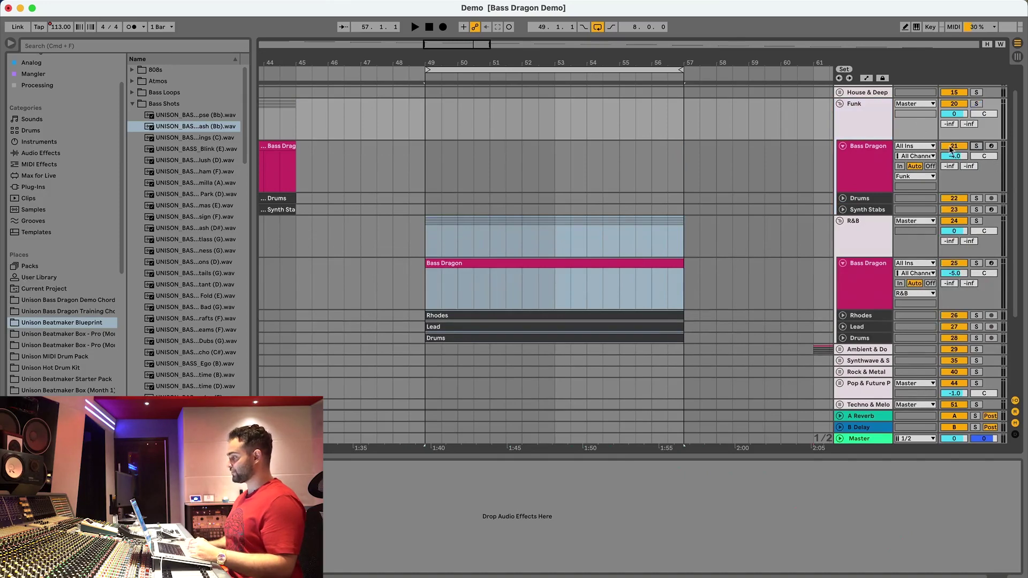
click(839, 104)
key(space)
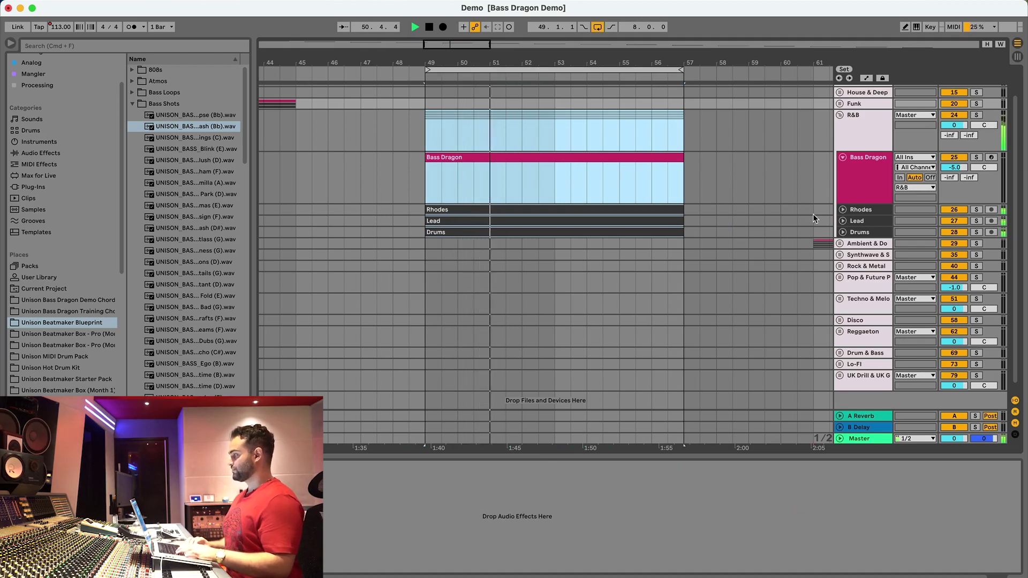
Open the R&B group's Bass Dragon plugin and stop playback.
click(869, 179)
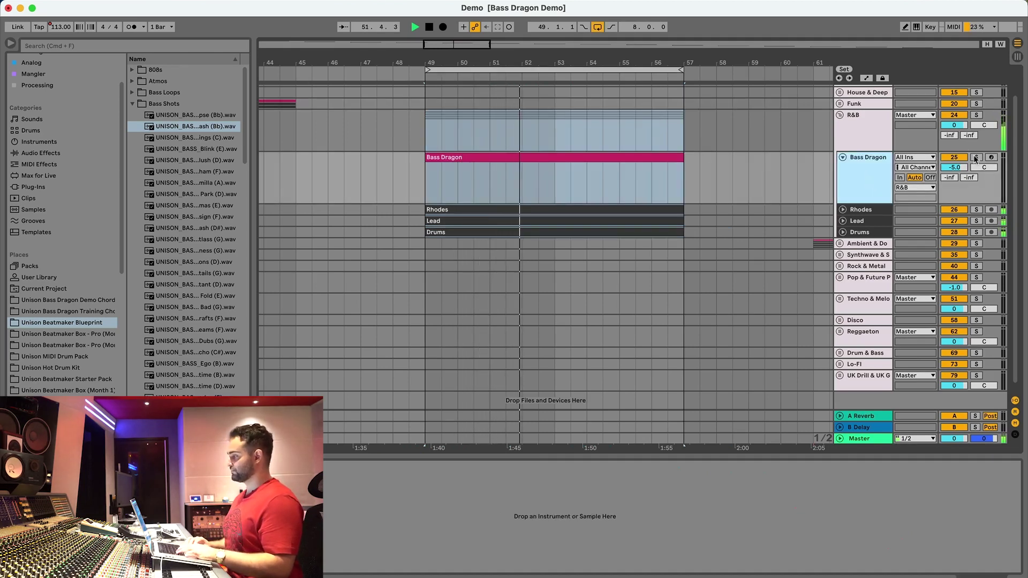
click(562, 142)
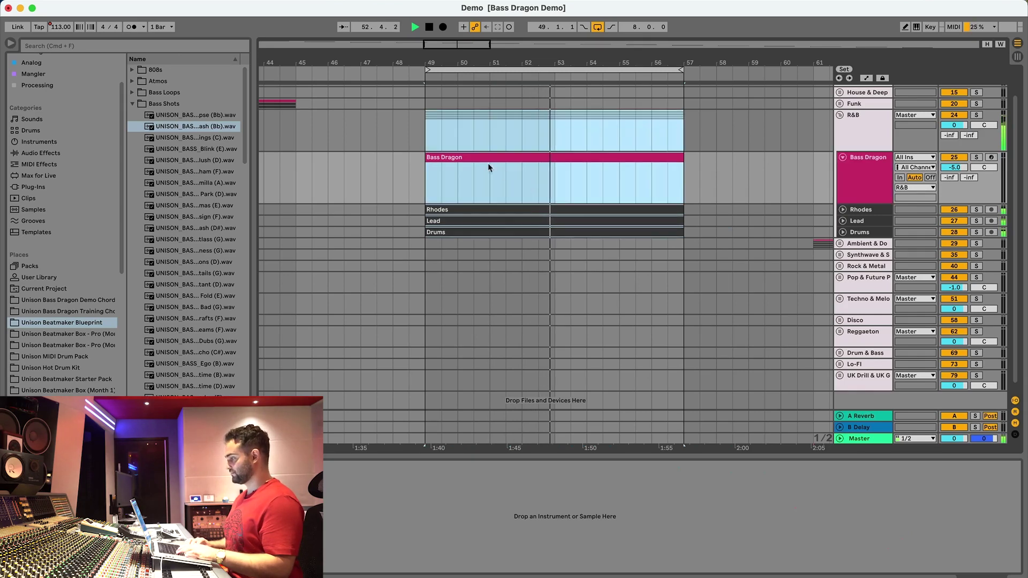
click(422, 179)
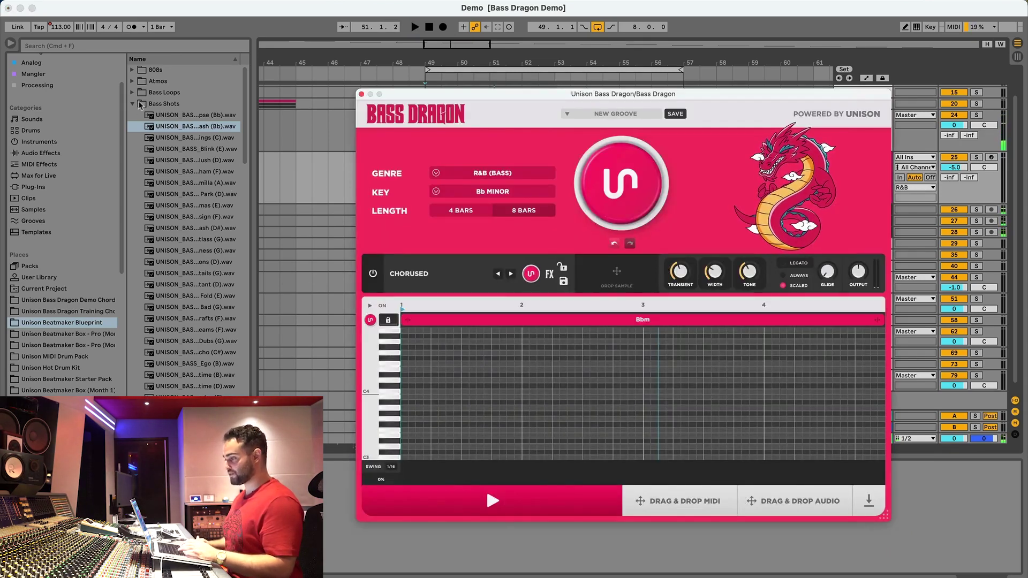
Load the R&B (Bbm).mid chords from the Unison Bass Dragon demo chords folder into the plugin's chord track.
click(132, 104)
click(65, 301)
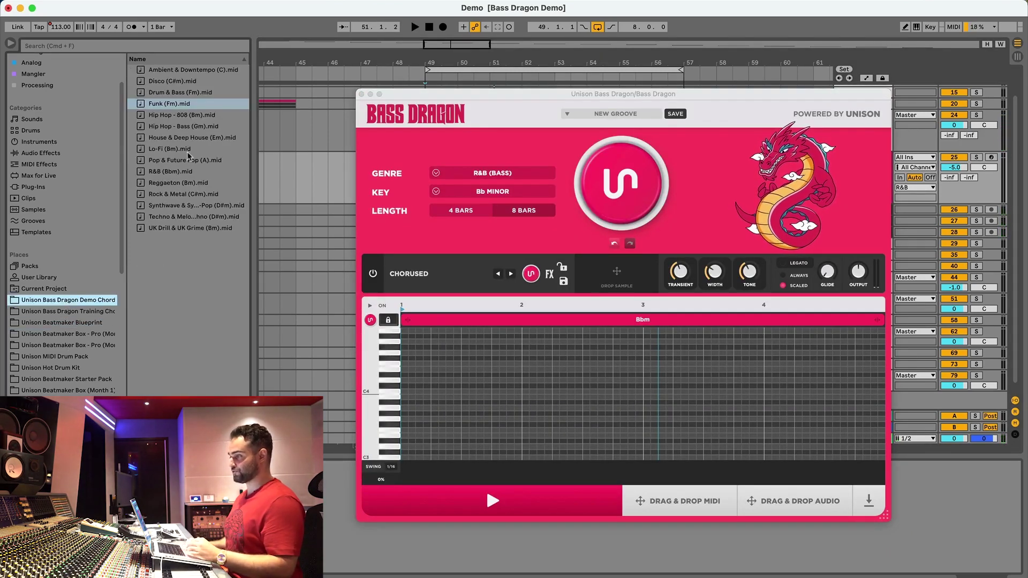
drag(167, 172, 484, 369)
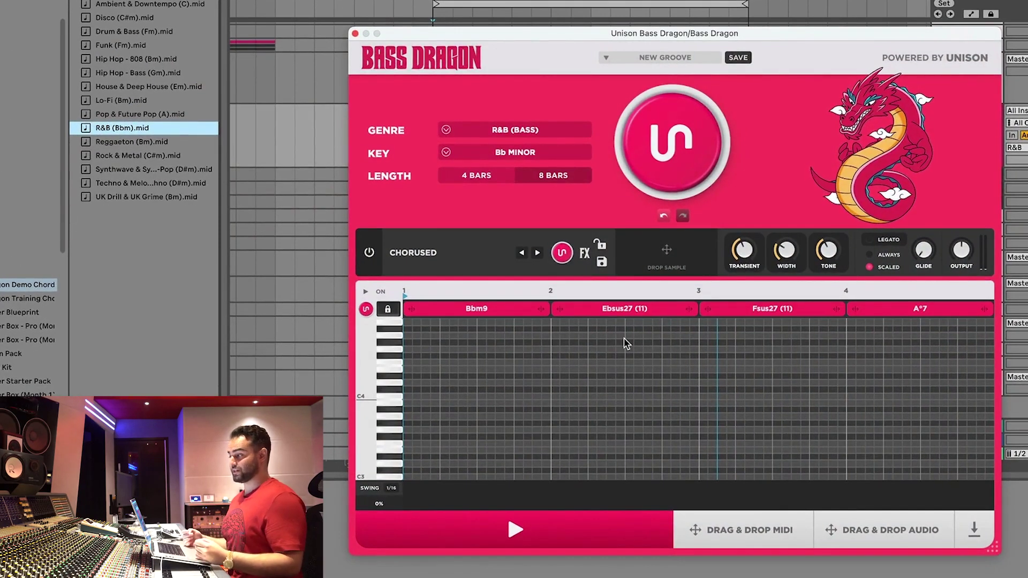
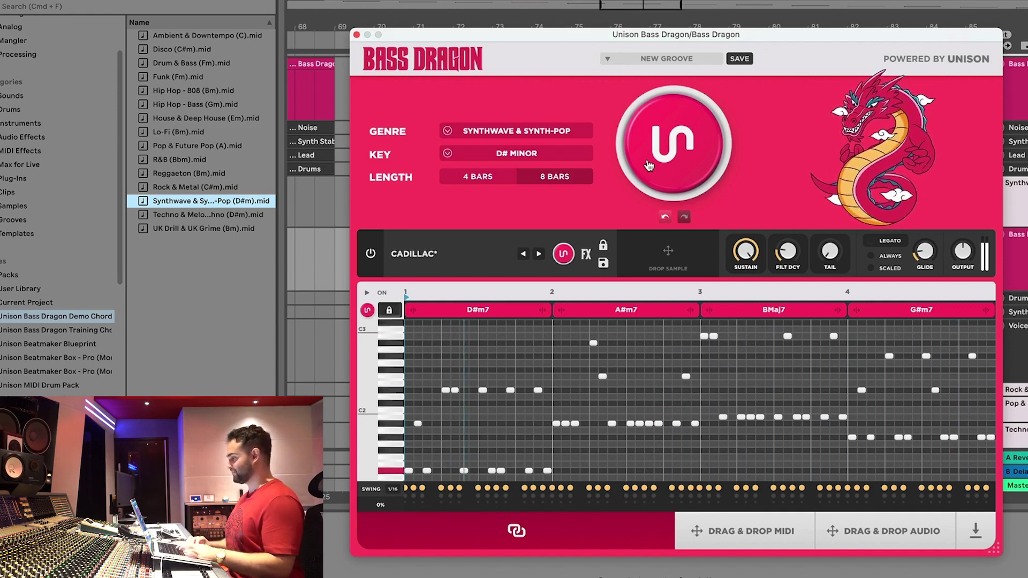
Lower the Cadillac bass sound's sustain to 29% and raise its filter decay while auditioning the loop.
key(space)
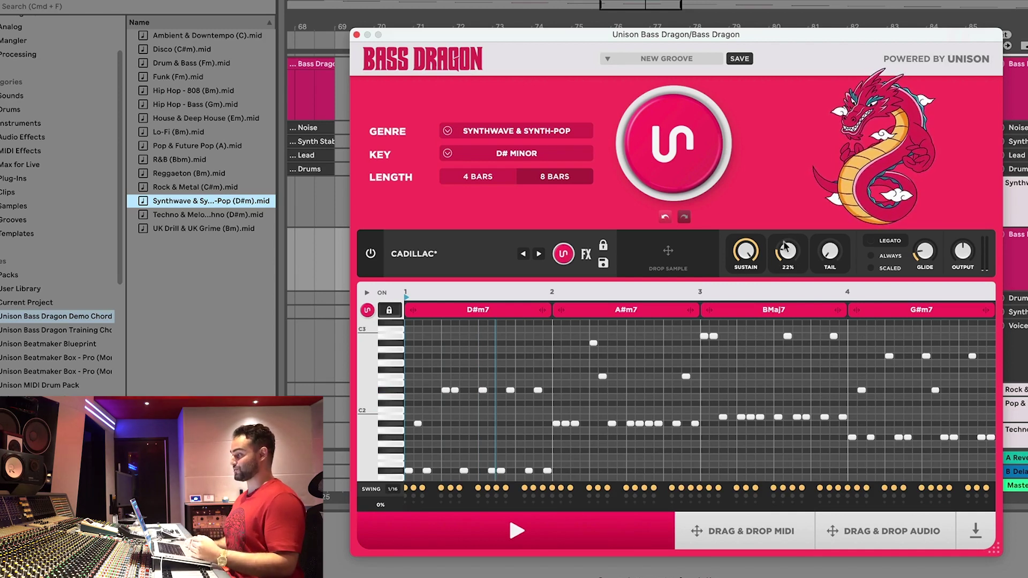
drag(788, 256, 795, 134)
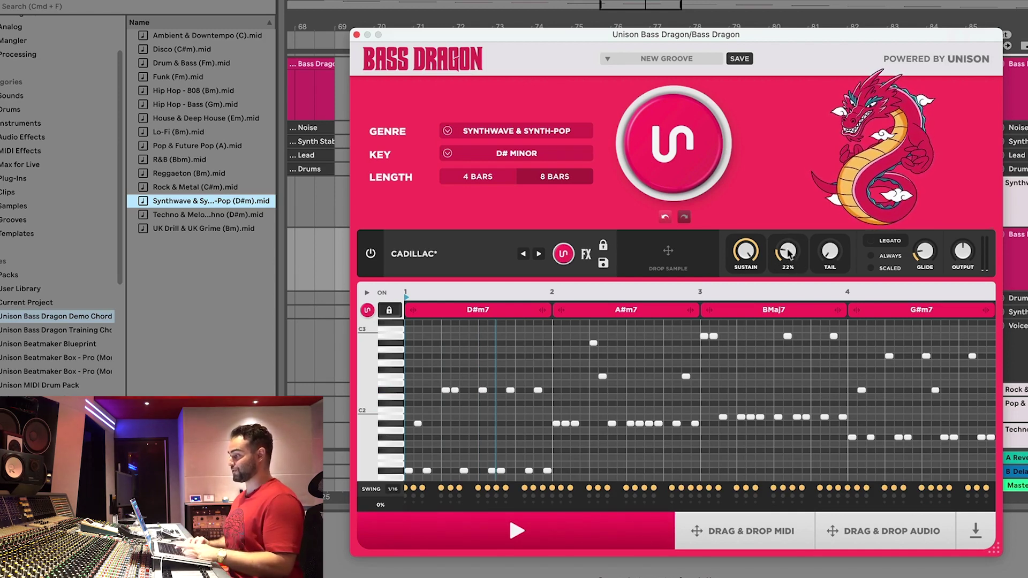
key(space)
drag(796, 94, 766, 179)
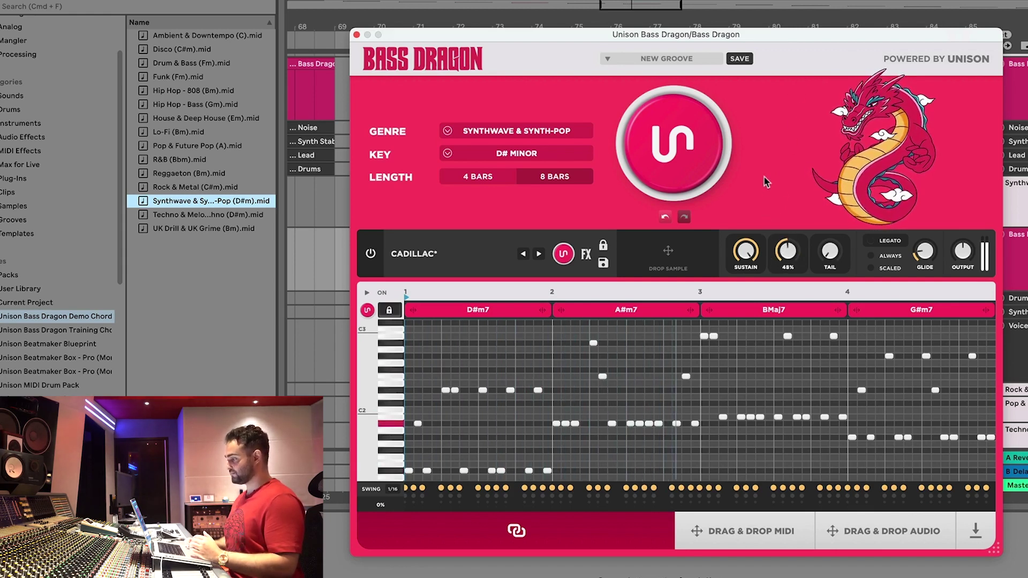
drag(758, 247, 737, 363)
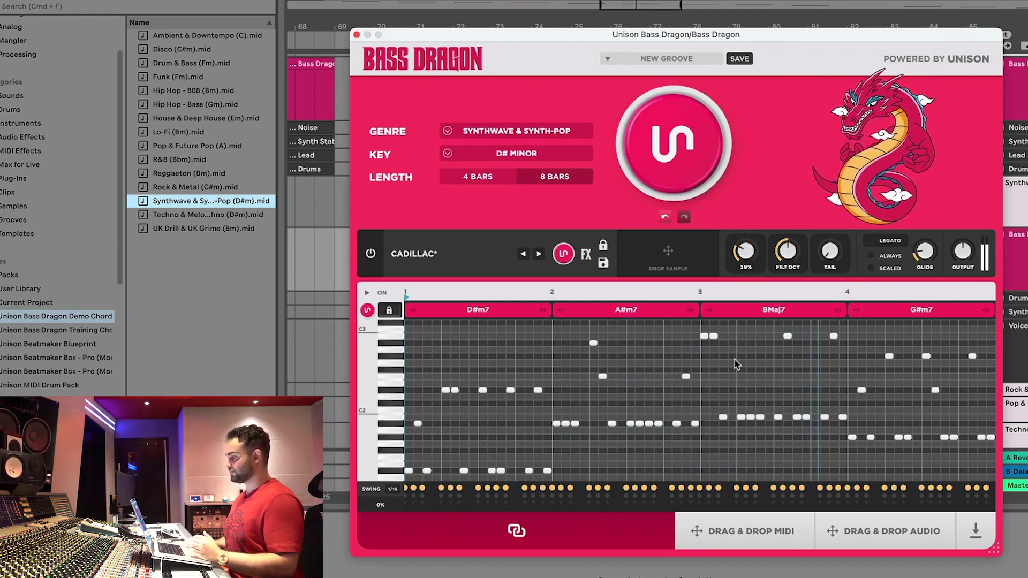
drag(787, 251, 786, 227)
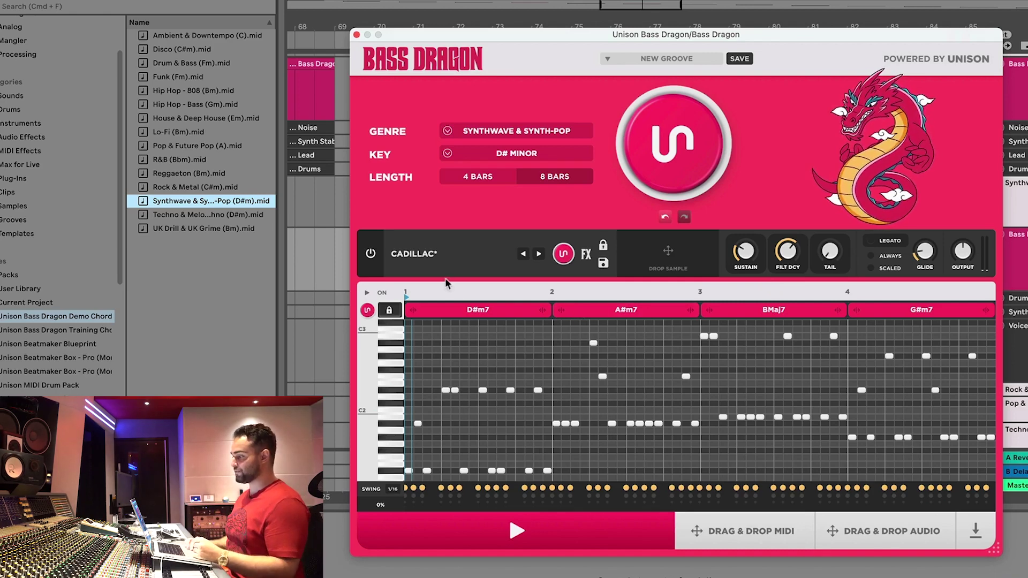
Select the higher A# and D# notes in the first bar and lower their velocities to the minimum.
drag(445, 286, 436, 302)
scroll(465, 422, left, 2)
scroll(465, 422, down, 1)
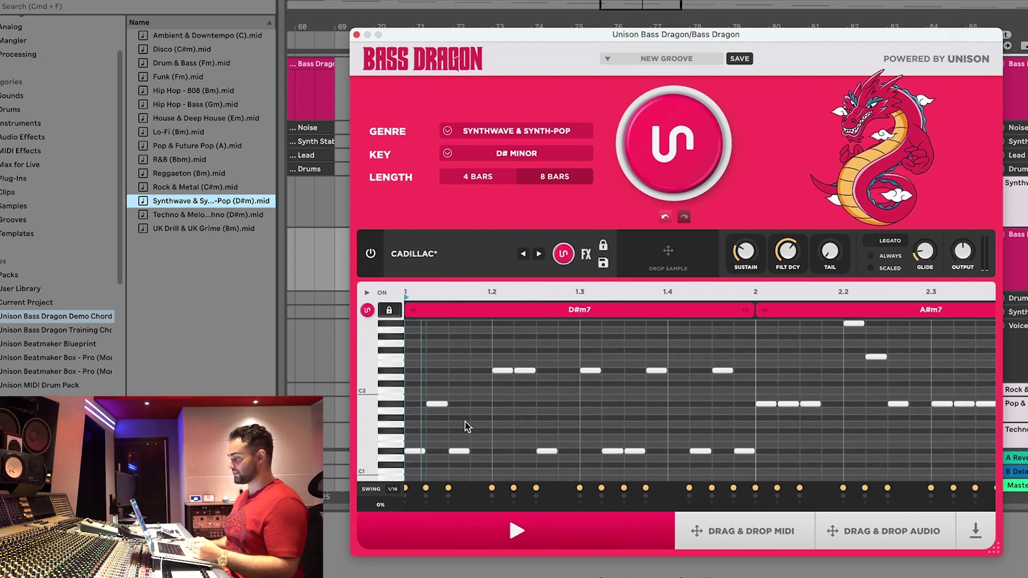
drag(432, 330, 735, 421)
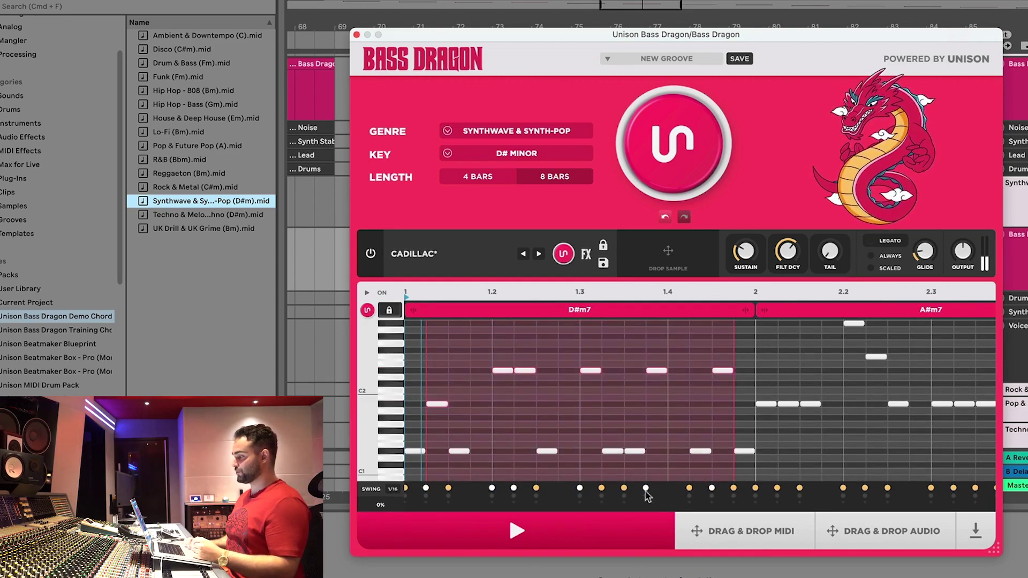
drag(645, 488, 644, 503)
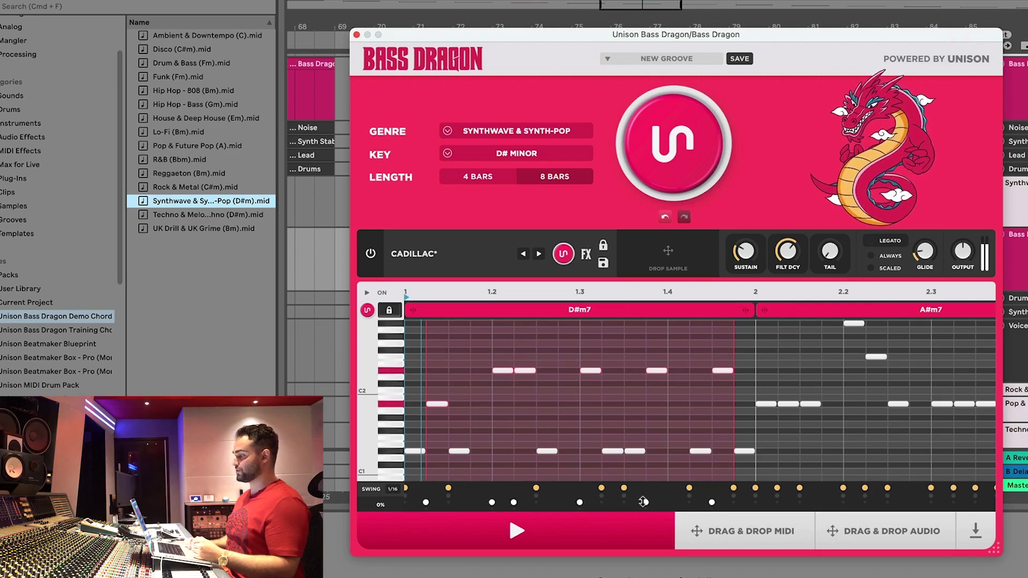
click(625, 417)
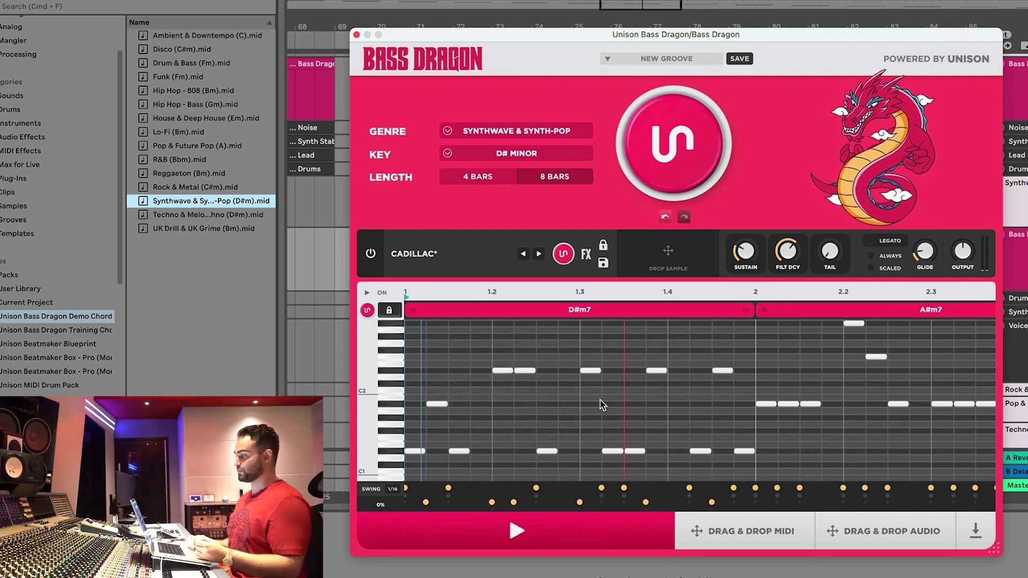
Audition the edited synthwave bass line and save the groove as SYNTHWAVE TEST.
key(space)
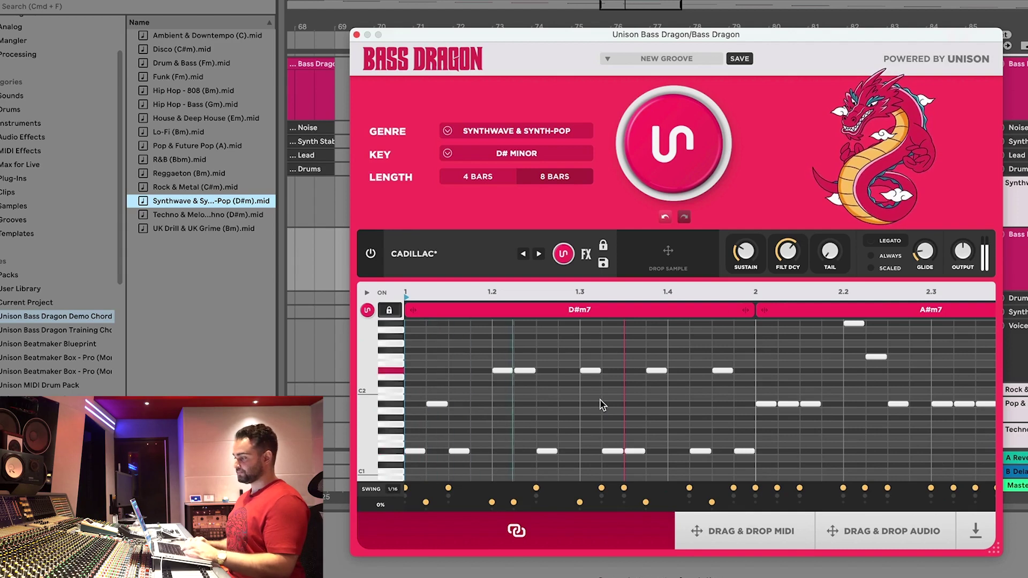
key(space)
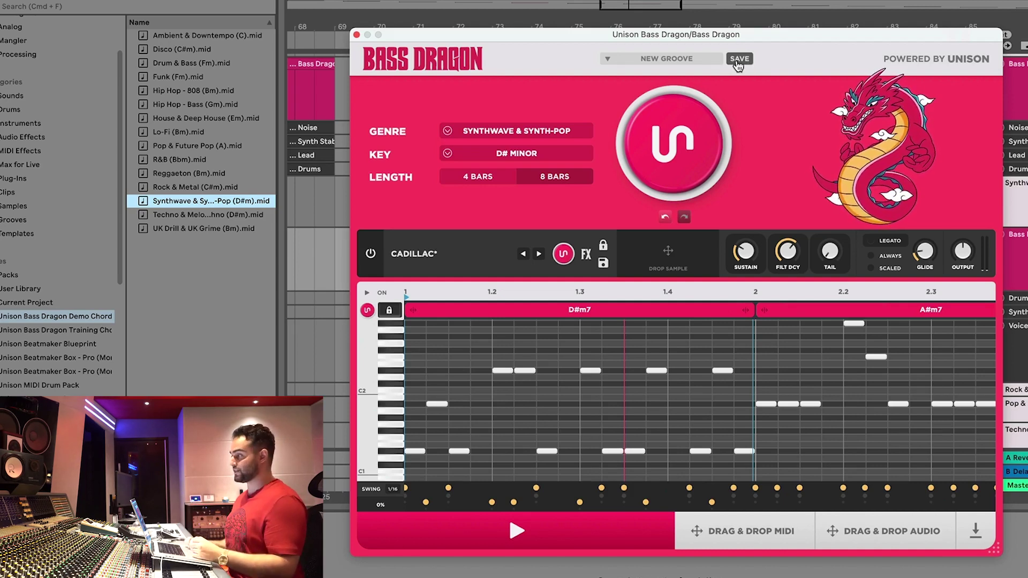
click(740, 60)
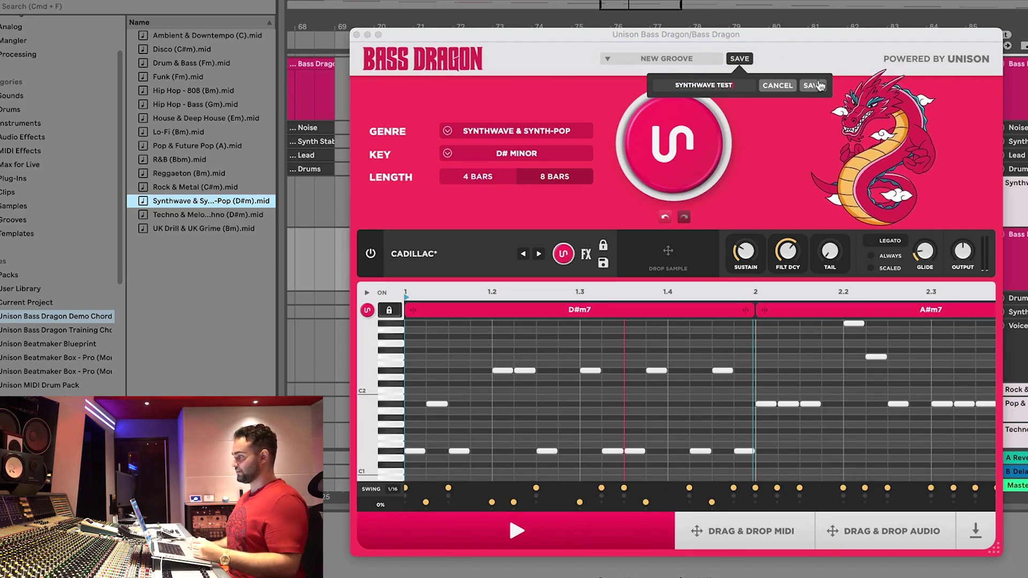
key(Return)
Load the INIT groove, then recall the saved SYNTHWAVE TEST groove.
click(663, 57)
click(652, 78)
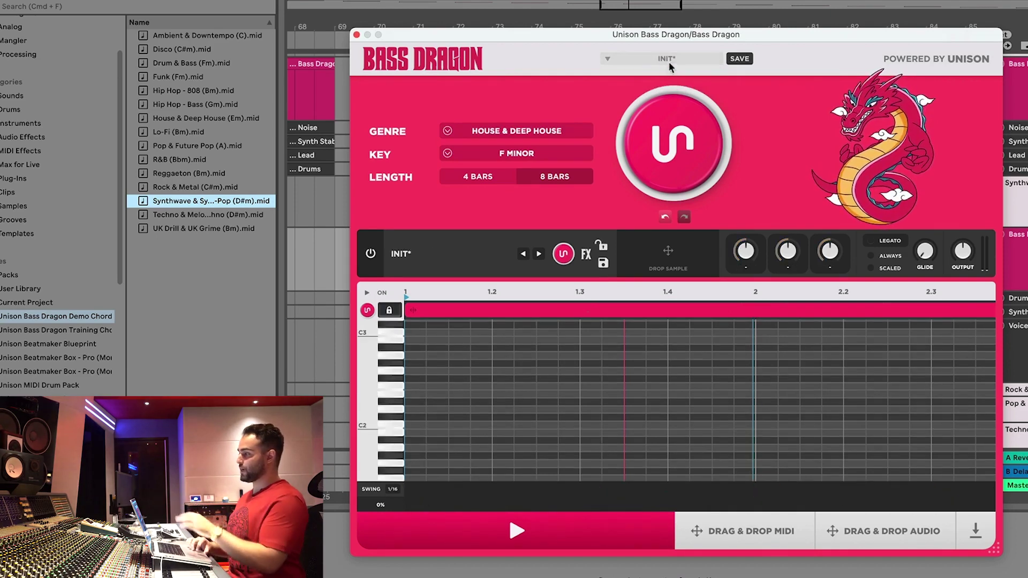
click(672, 58)
mouse_move(715, 83)
click(748, 84)
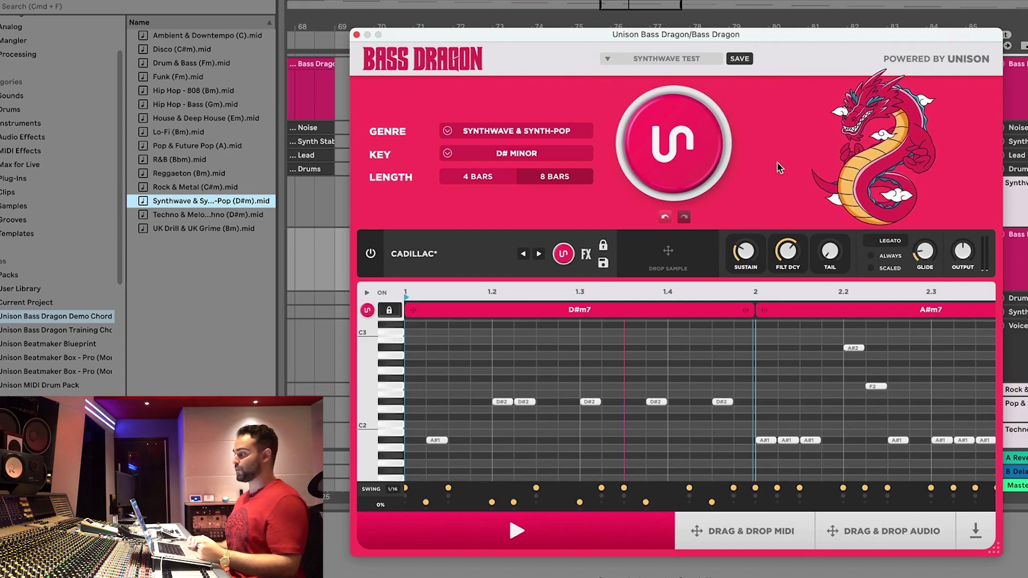
Switch from the Synthwave group to the expanded Rock & Metal group and play bars 85 to 93 looped.
scroll(505, 261, right, 5)
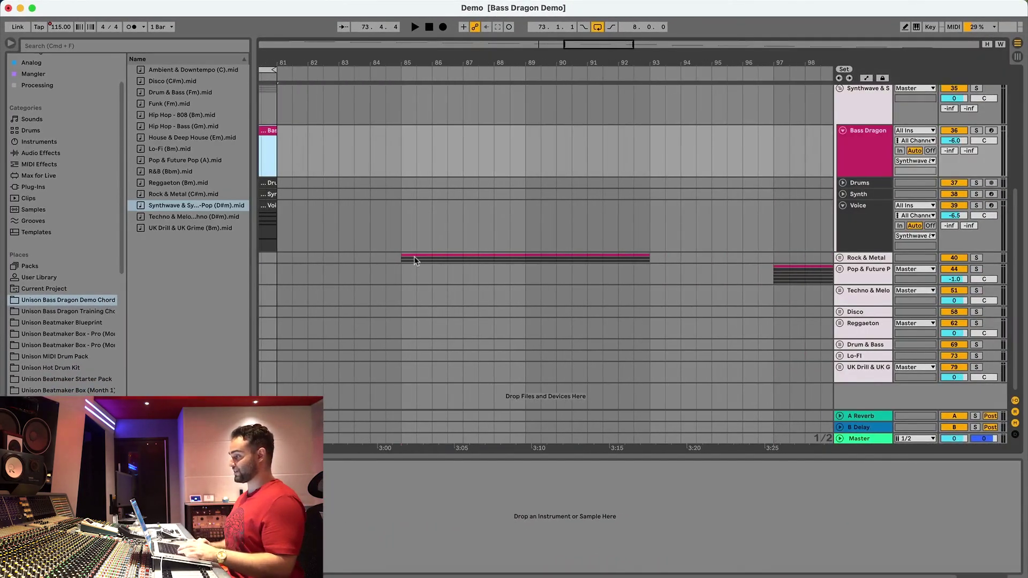
click(415, 261)
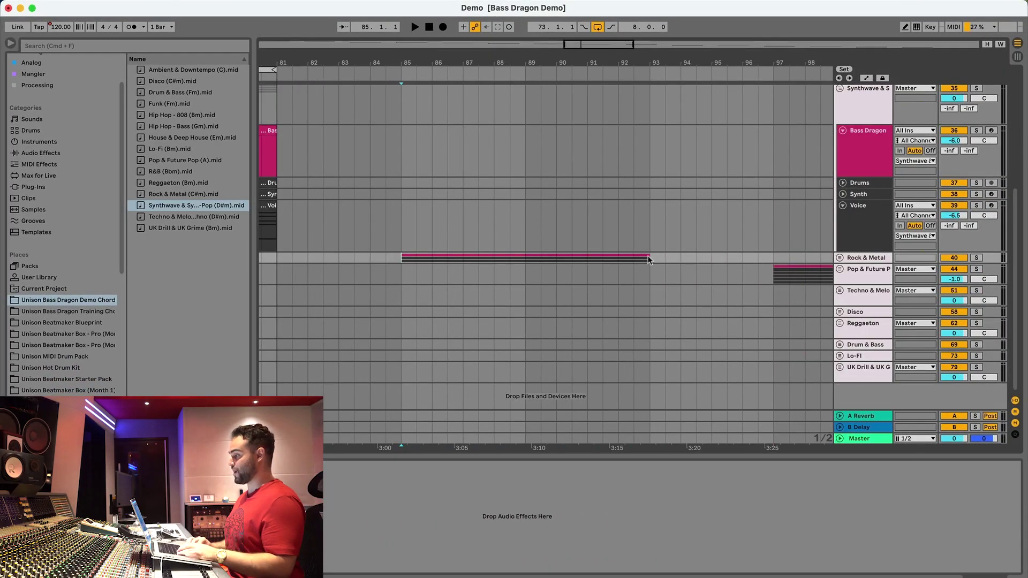
key(super+l)
click(952, 131)
key(space)
click(840, 89)
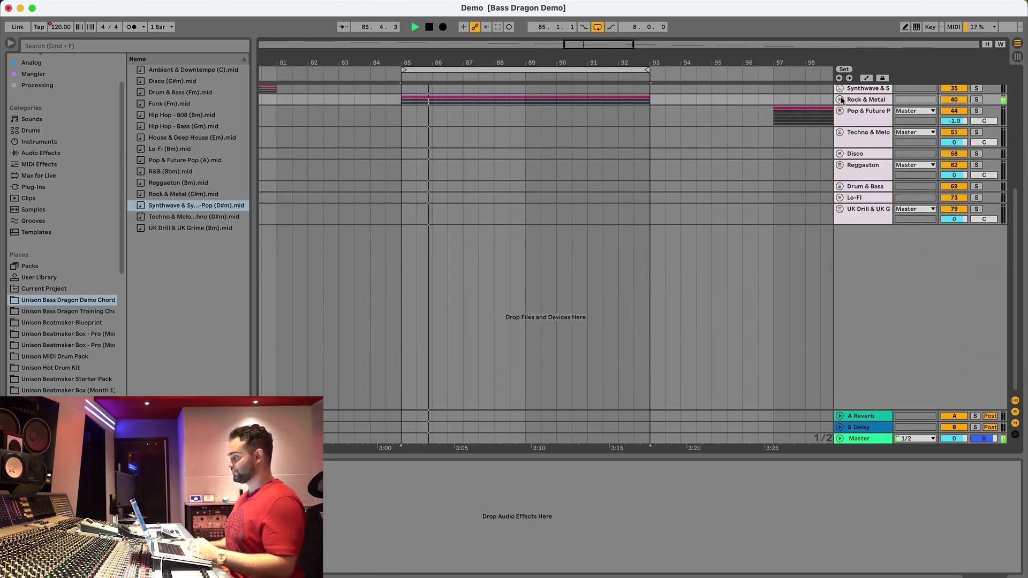
click(839, 100)
Open the Rock & Metal group's Bass Dragon plugin and stop playback.
click(867, 174)
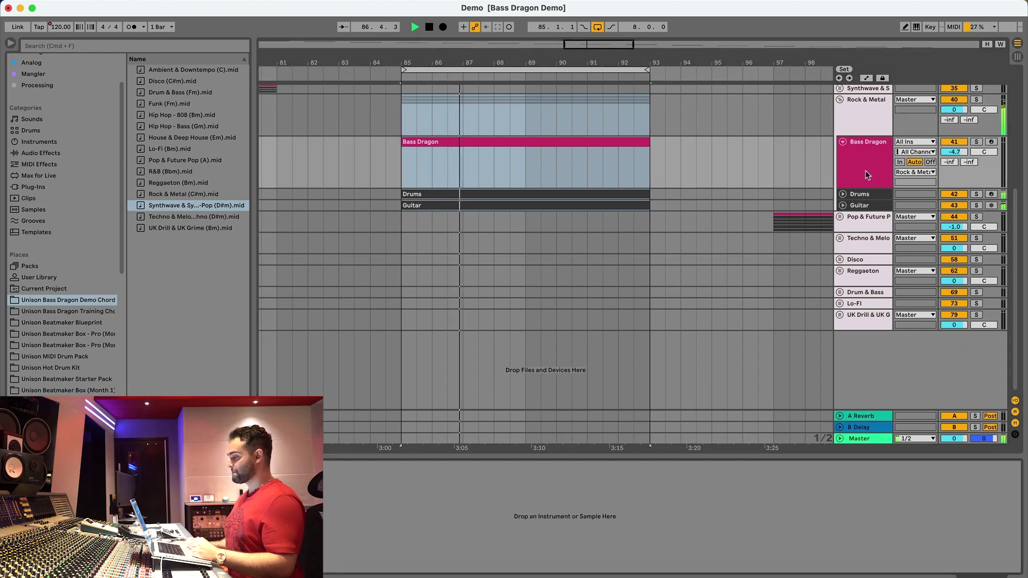
click(33, 466)
key(space)
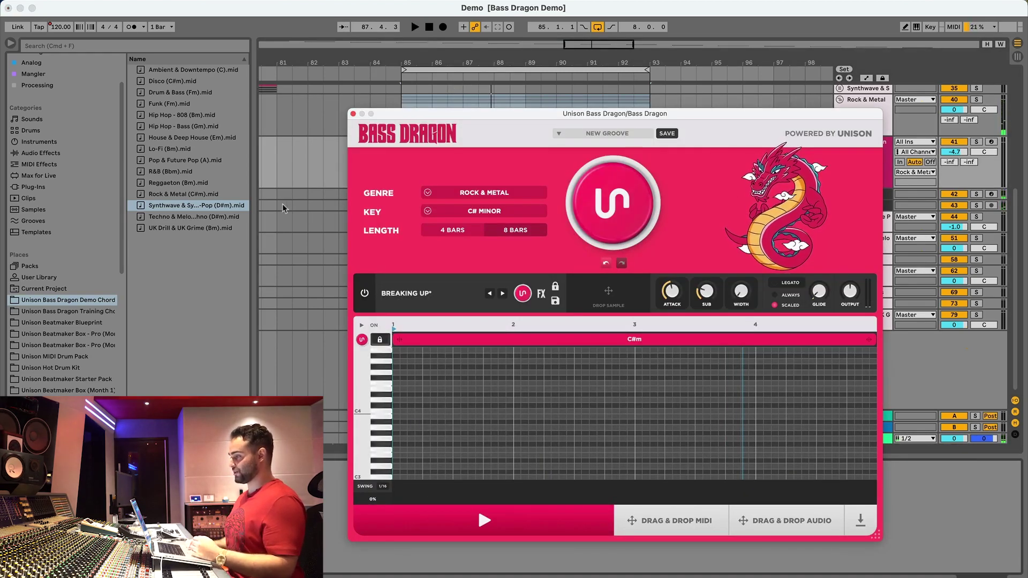
Load the Rock & Metal (C#m).mid chords into the chord track, then generate and audition a bass line.
drag(154, 195, 522, 375)
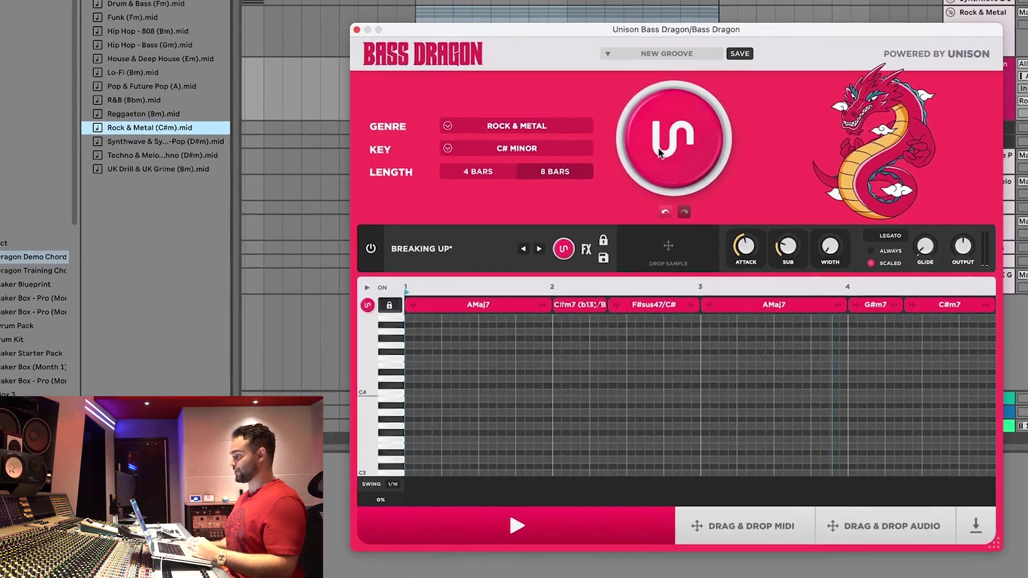
click(660, 154)
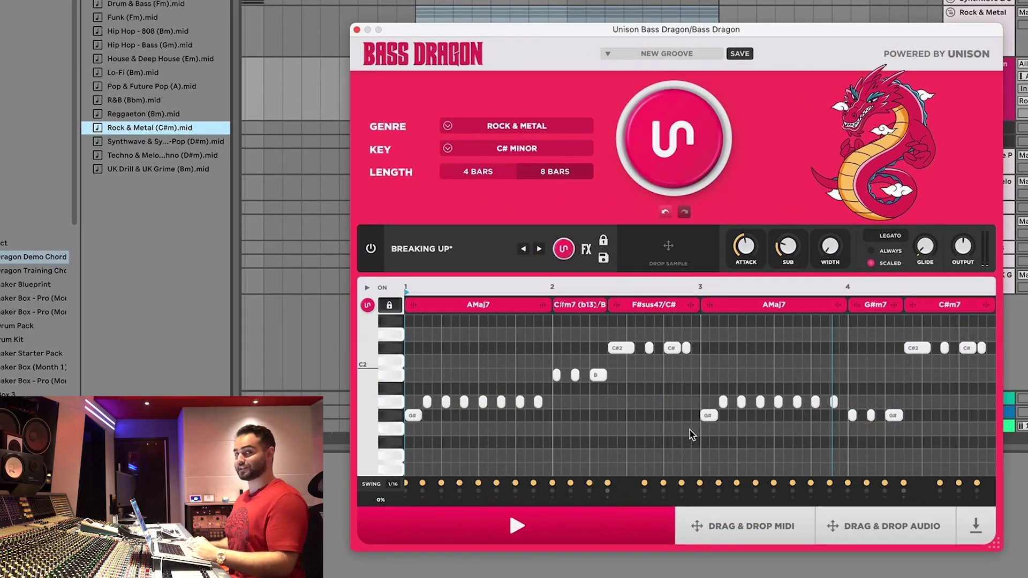
key(space)
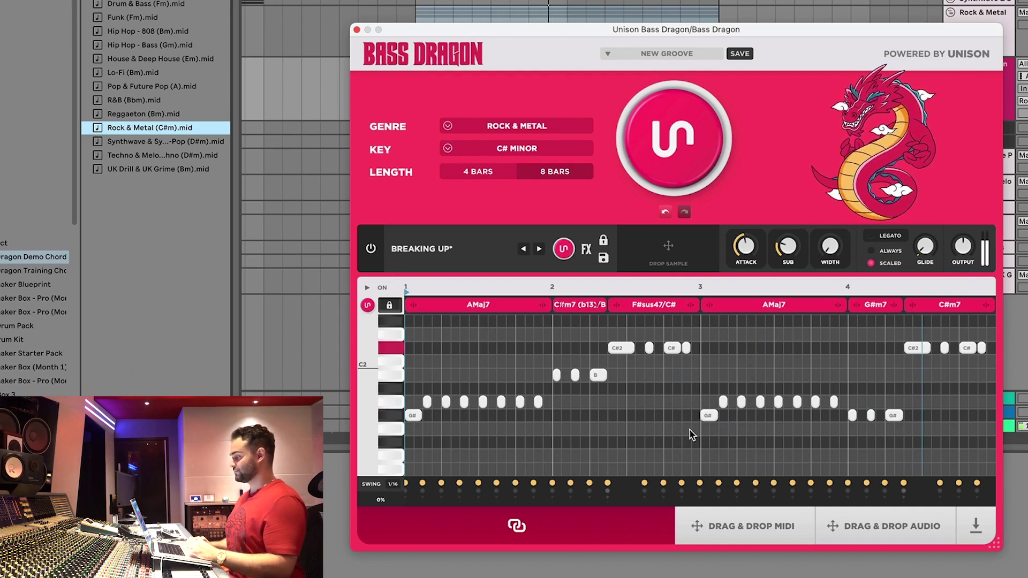
key(space)
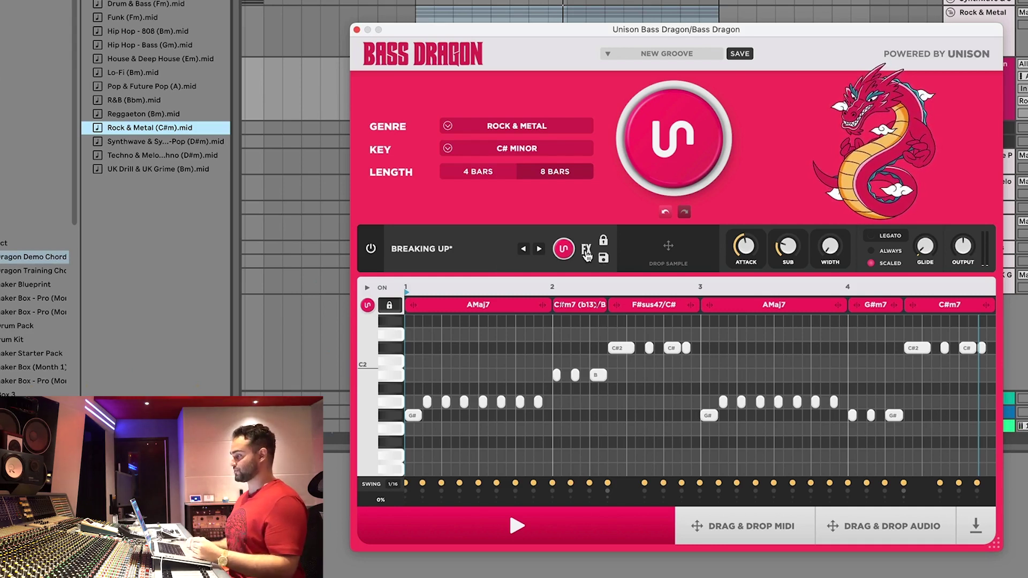
Raise the Mangle effect's amount to maximum and set its output to about -6.97 dB while auditioning the loop.
click(586, 249)
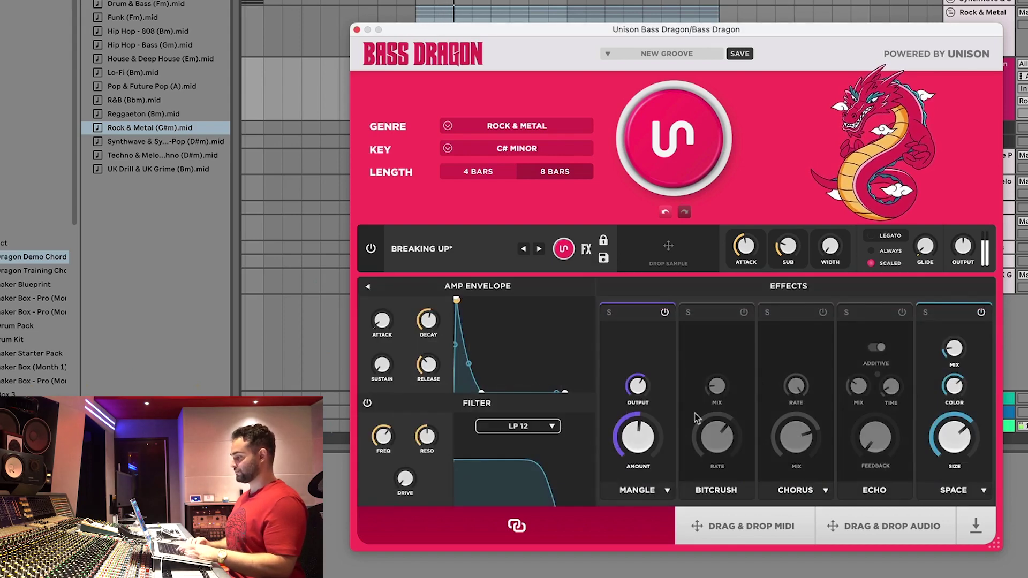
key(space)
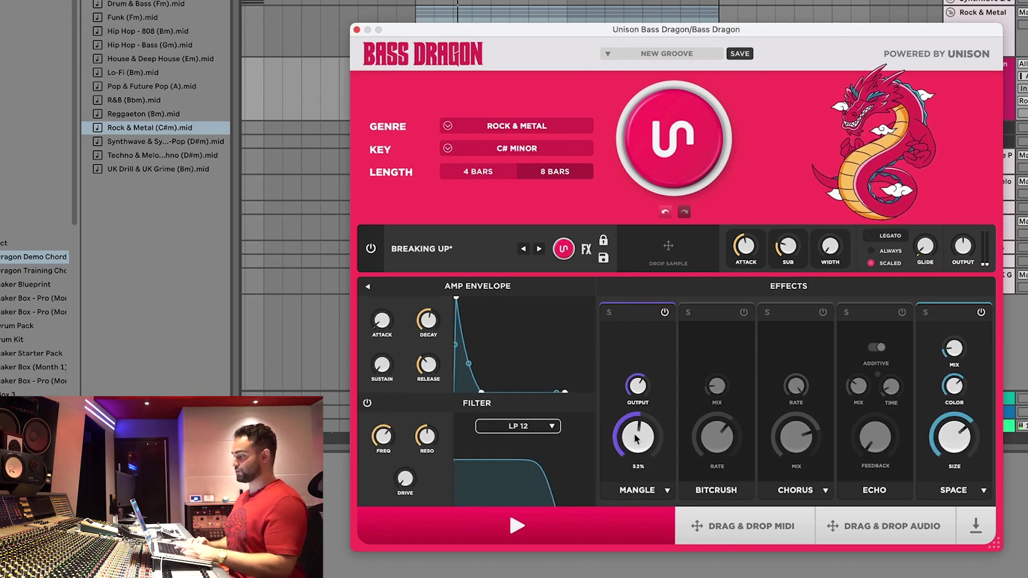
key(space)
mouse_move(646, 404)
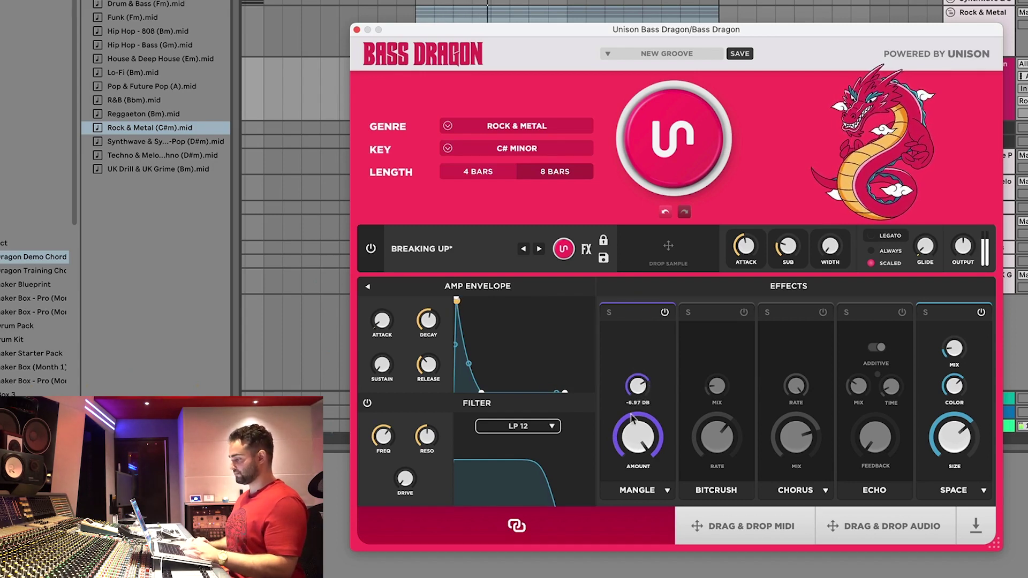
key(space)
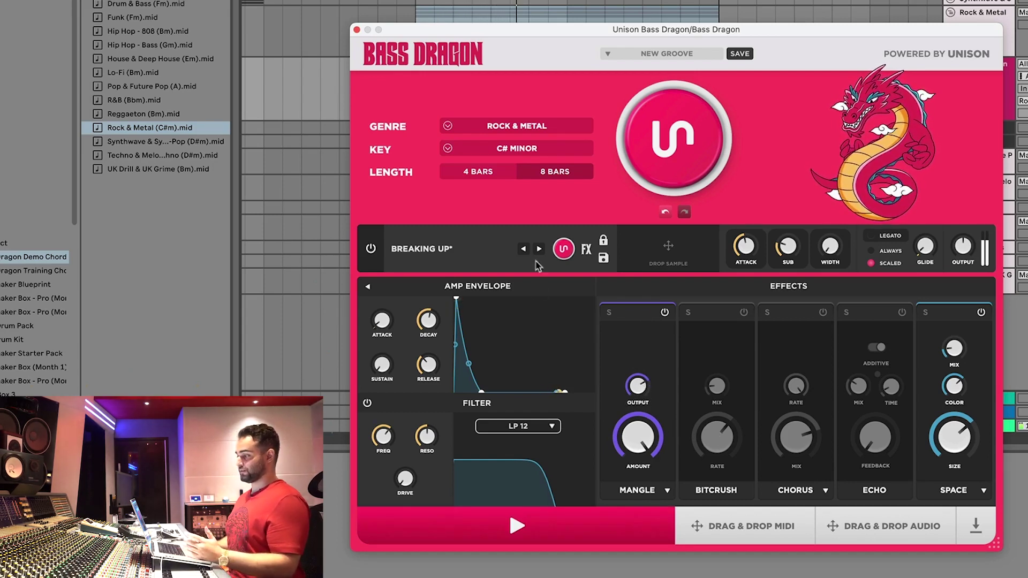
Save the modified bass sound as BREAKING UP 2 and look it up among the user presets.
click(604, 260)
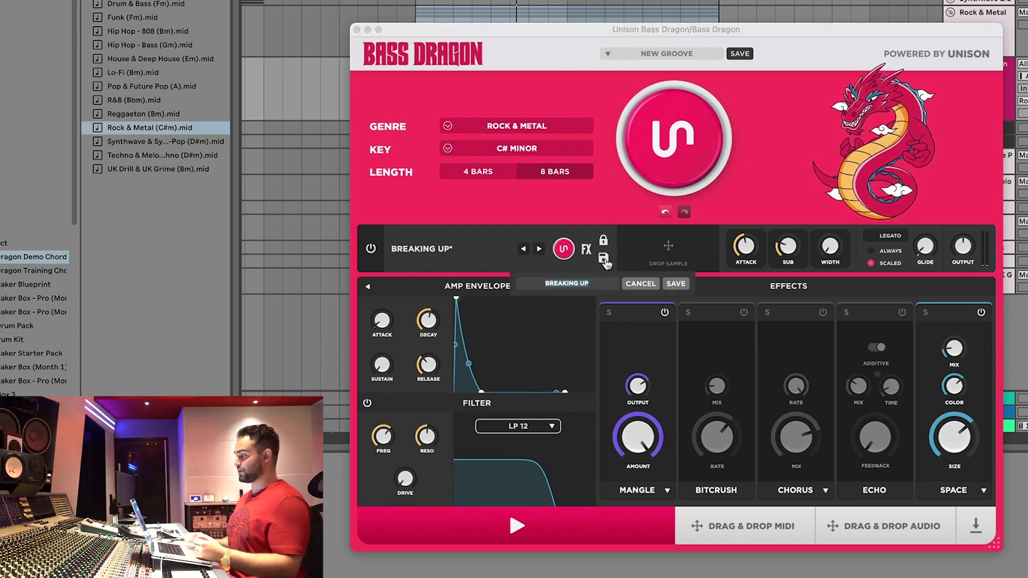
text(2)
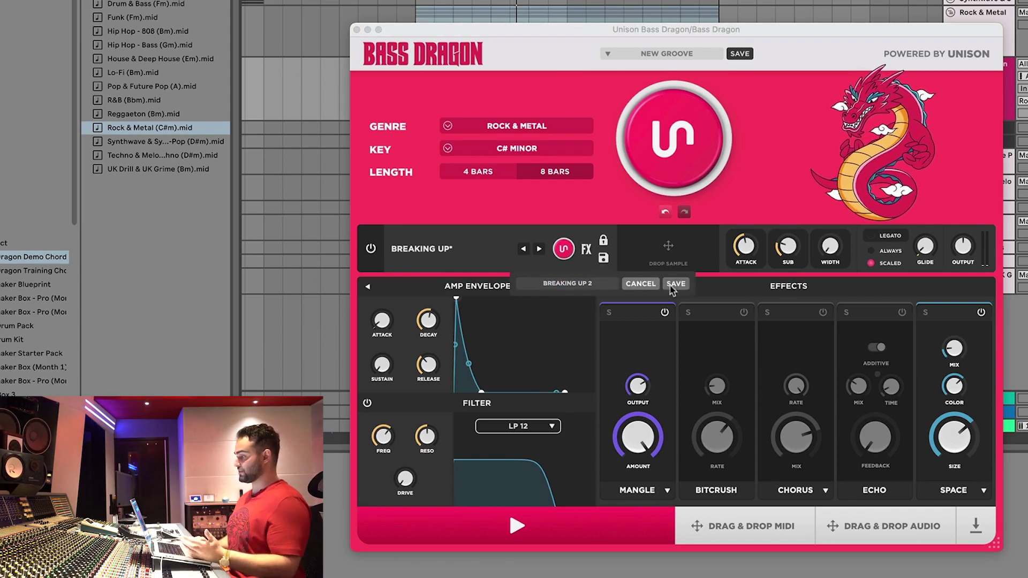
click(676, 284)
click(442, 251)
mouse_move(429, 317)
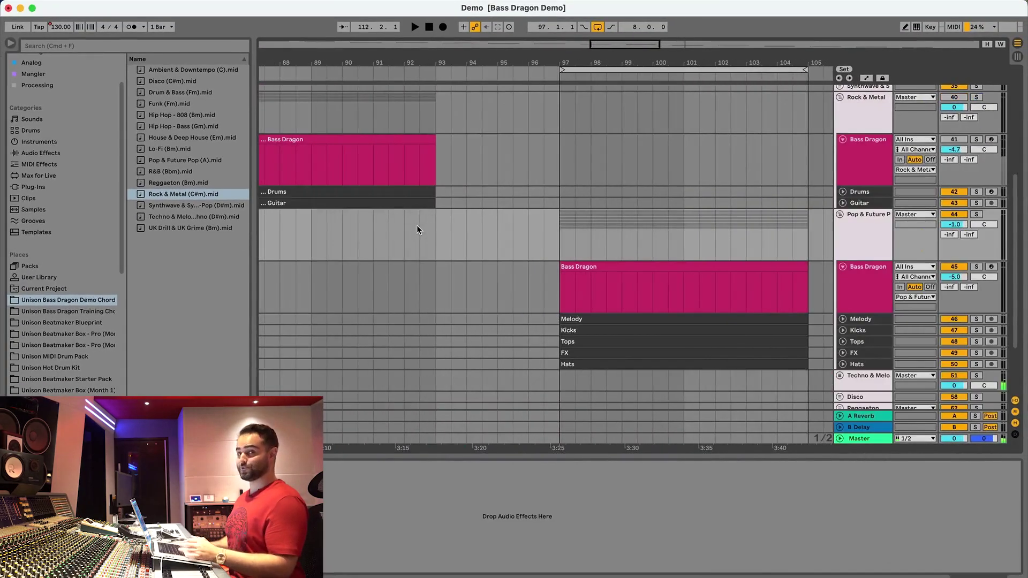
Switch from the Rock & Metal group to Pop & Future Pop and play bars 97 to 105 looped.
scroll(417, 226, right, 5)
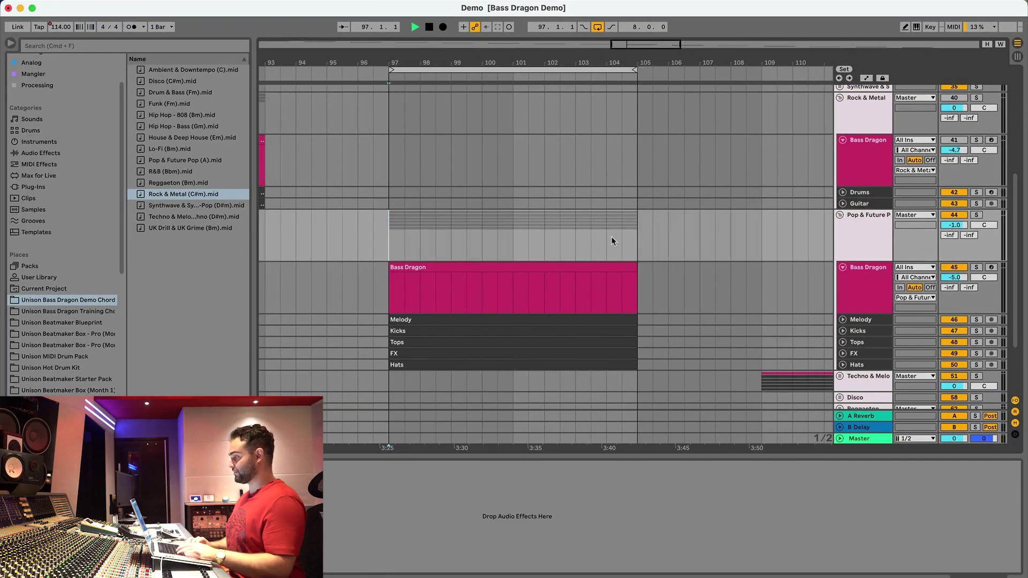
click(638, 230)
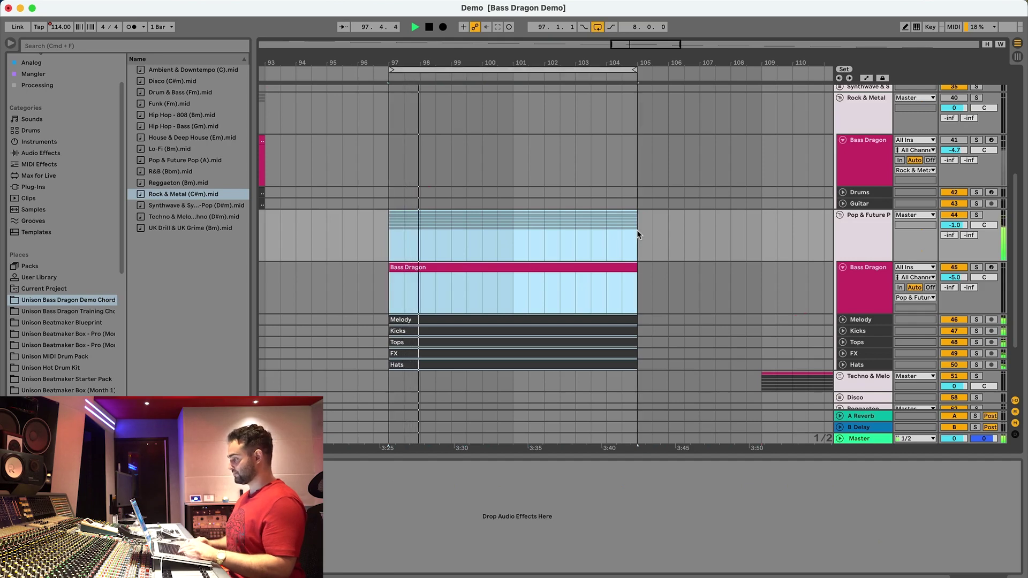
scroll(638, 230, down, 3)
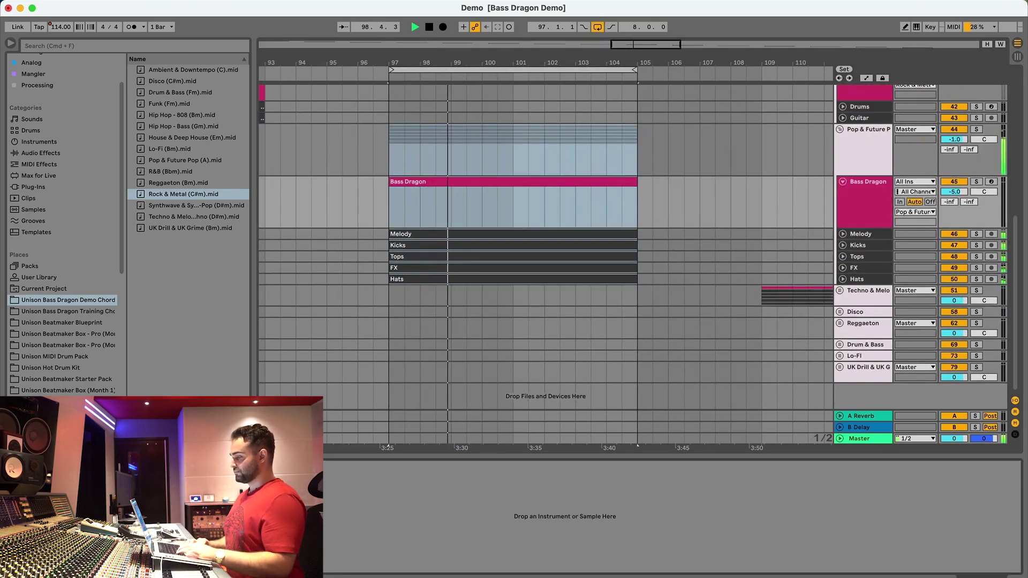
Load the Pop & Future Pop (A).mid chords into that group's Bass Dragon, then generate and audition a bass line.
key(super+alt+p)
drag(184, 160, 567, 348)
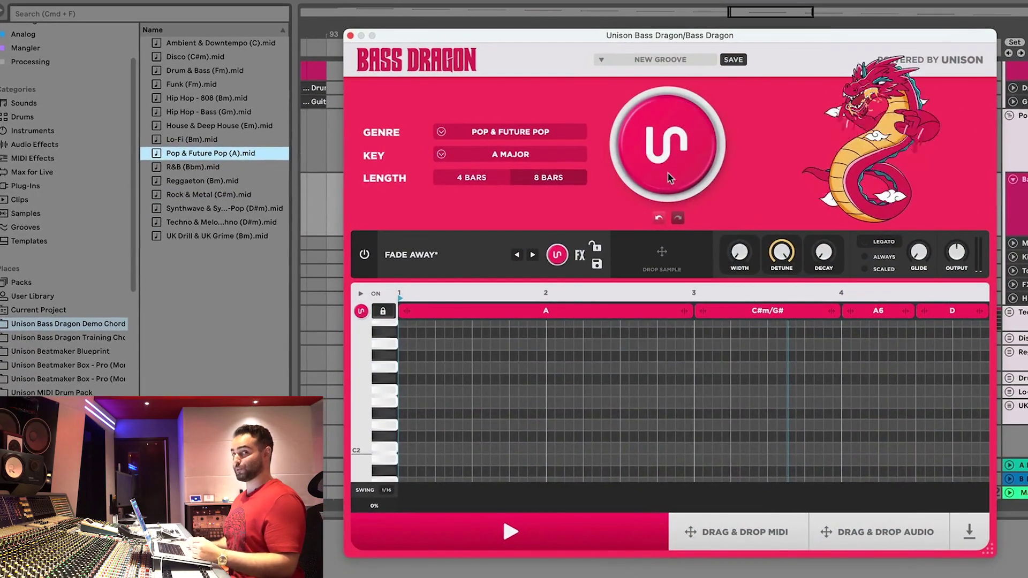
click(668, 178)
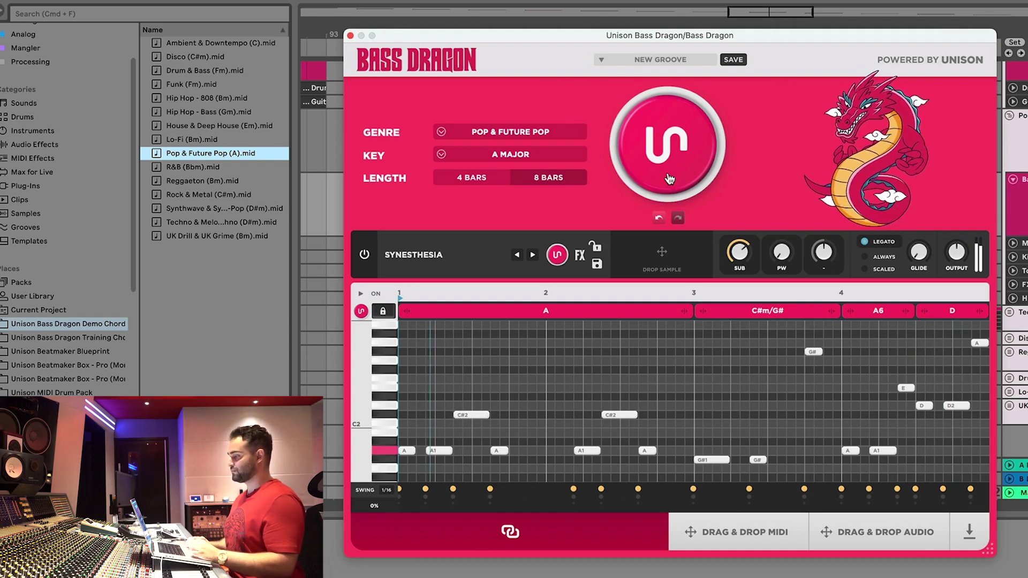
key(space)
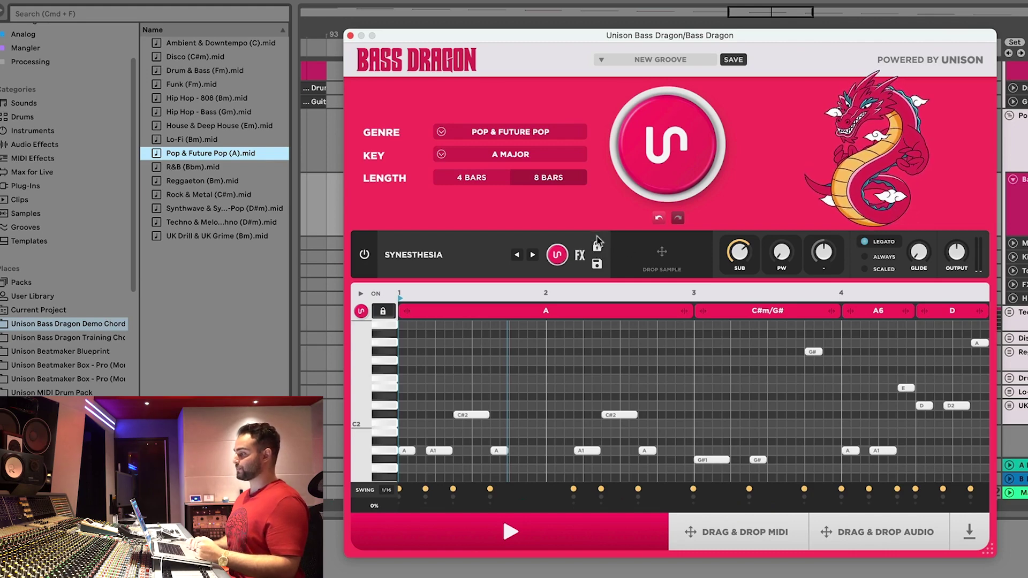
Generate another Pop & Future Pop bass line and hide the plugin window.
click(696, 127)
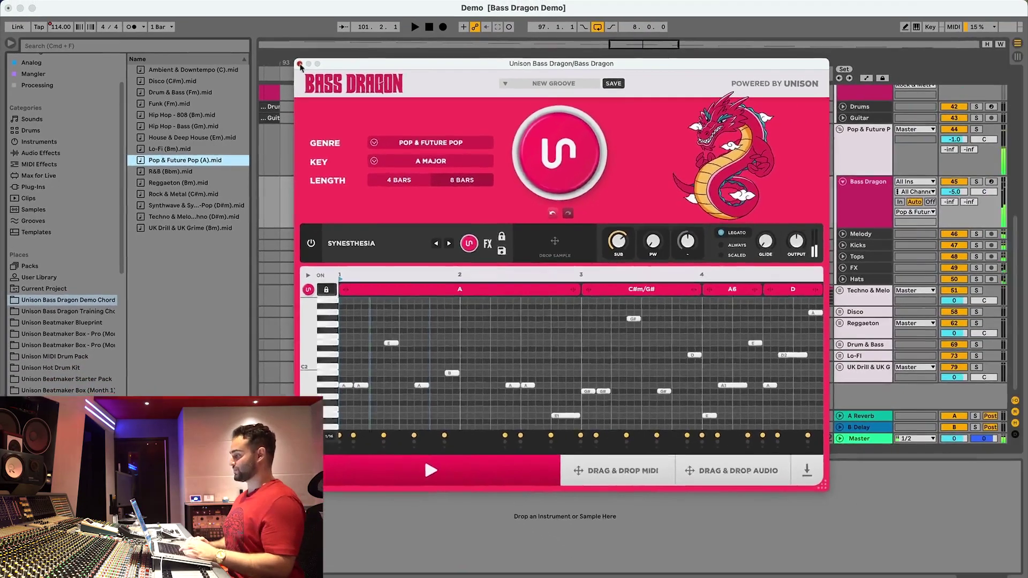
key(super+alt+p)
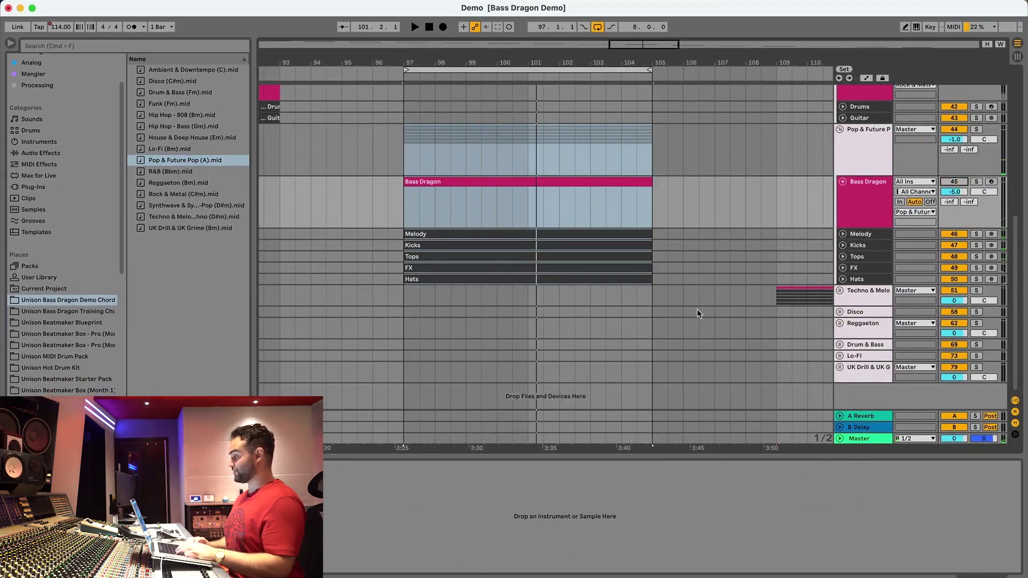
Loop and play bars 109 to 117 of the Techno & Melodic Techno group.
scroll(697, 314, right, 5)
drag(549, 293, 796, 294)
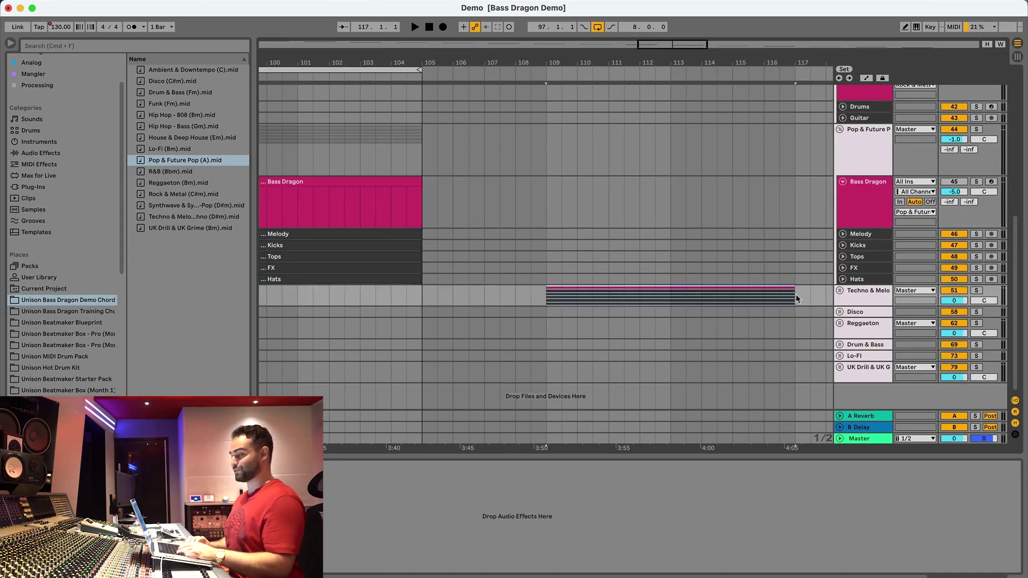
key(super+l)
key(space)
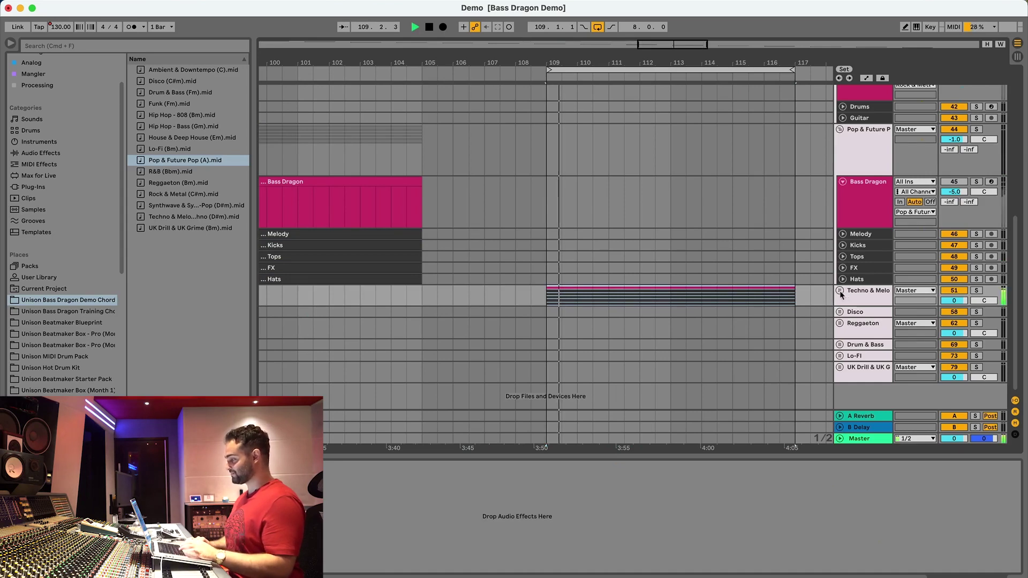
Unfold the Techno & Melodic Techno group and show its Bass Dragon plugin window.
click(841, 291)
scroll(855, 277, down, 5)
click(872, 243)
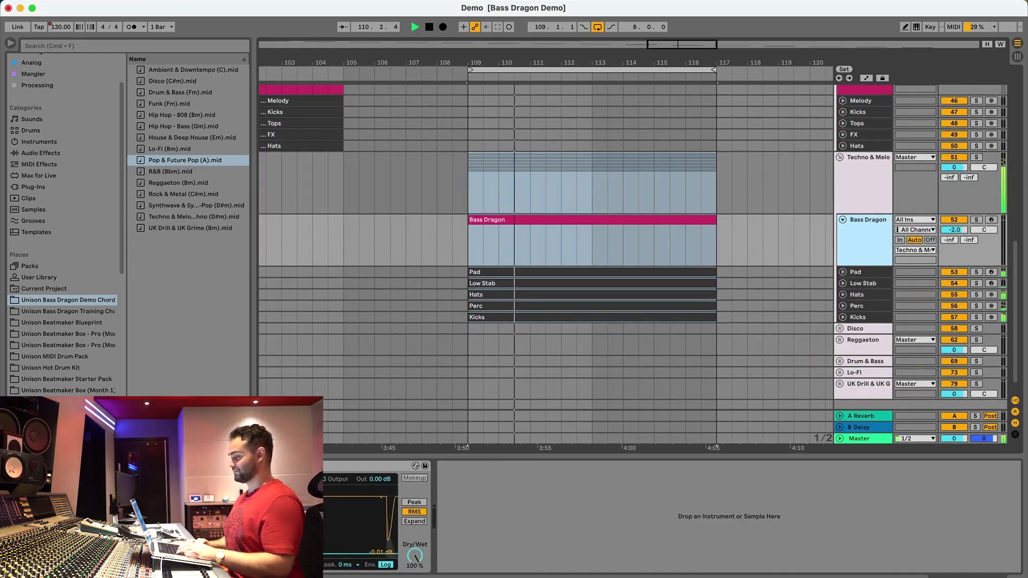
key(super+alt+p)
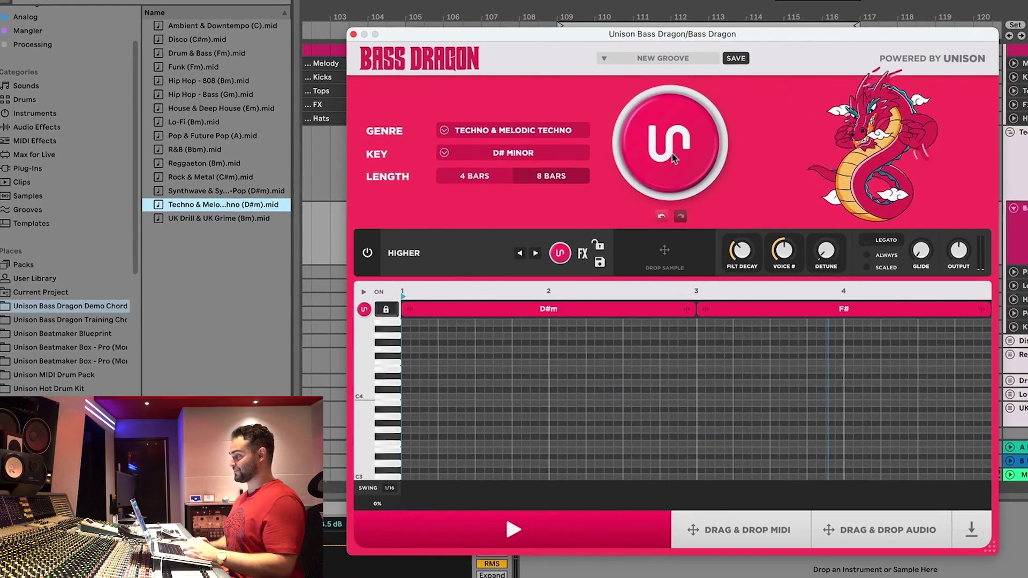
Generate two Techno & Melodic Techno bass lines in D# minor and audition them against the loop.
click(670, 144)
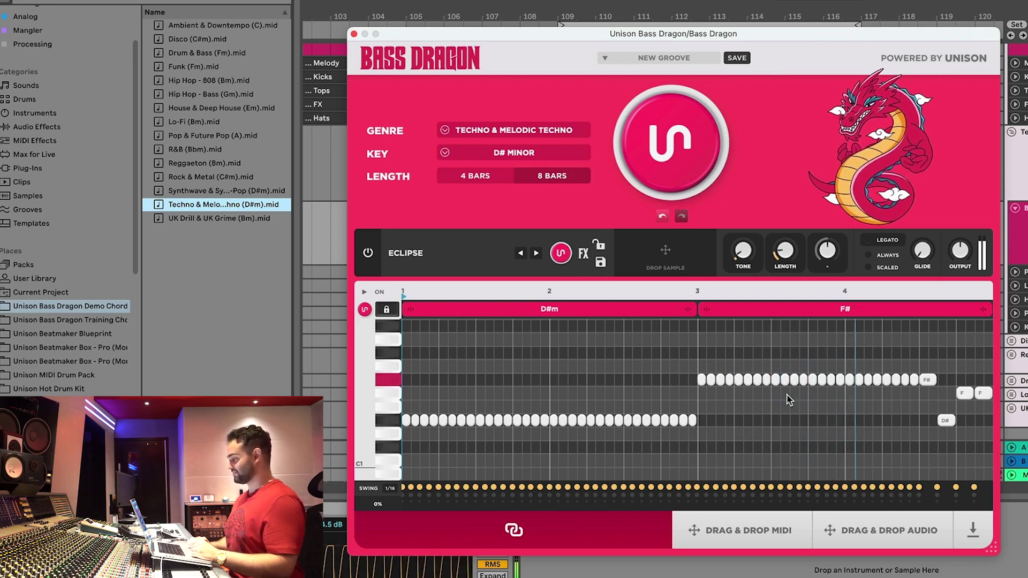
click(688, 156)
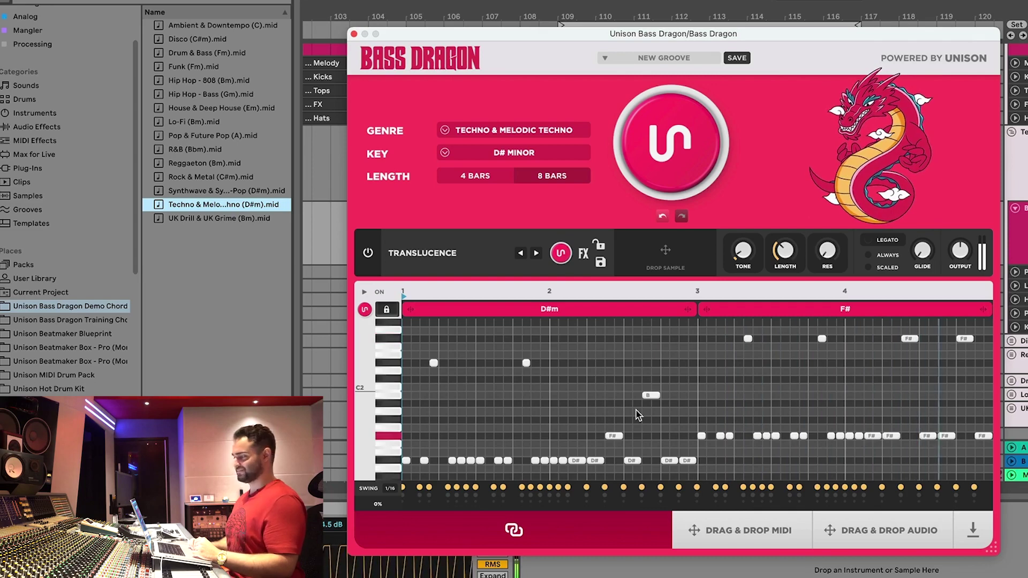
key(space)
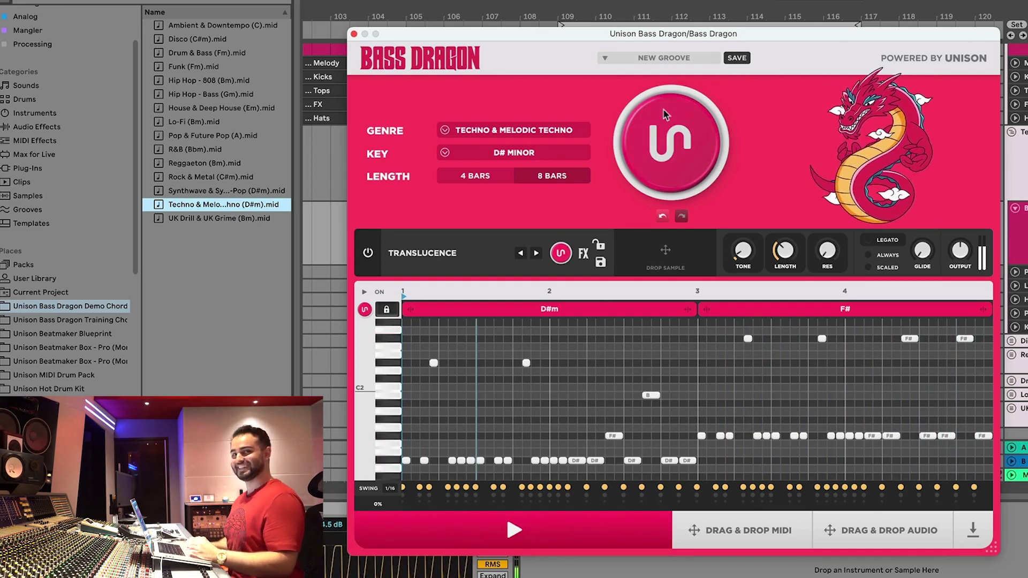
Generate and audition two further Techno & Melodic Techno bass lines, replaying the loop in between.
click(665, 114)
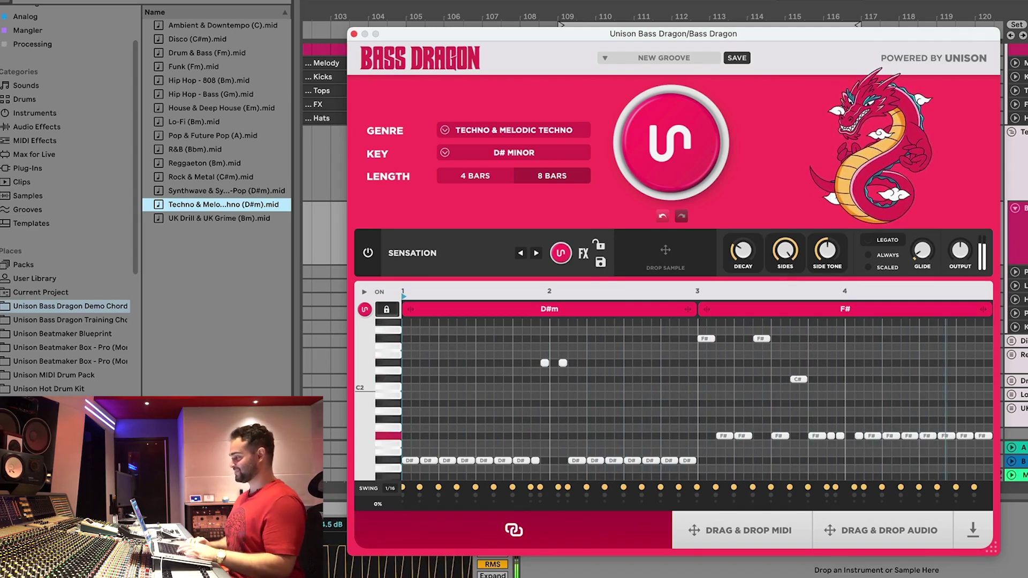
key(space)
key(Up)
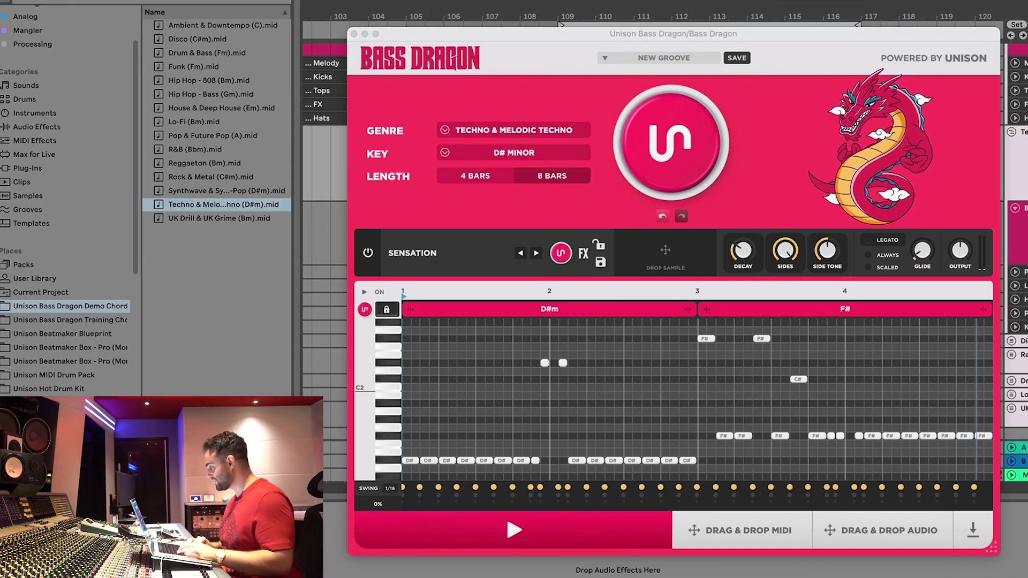
key(space)
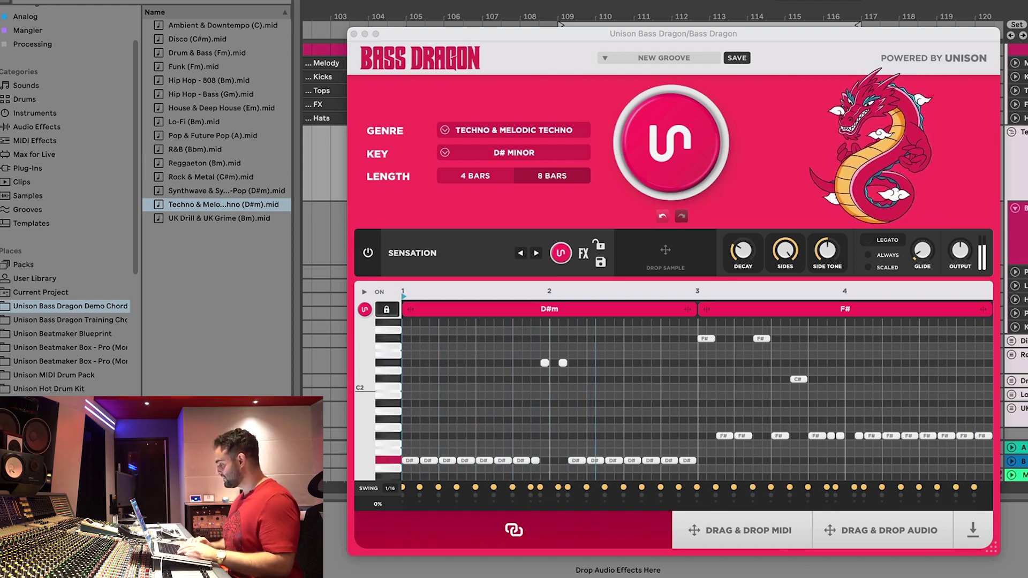
click(681, 156)
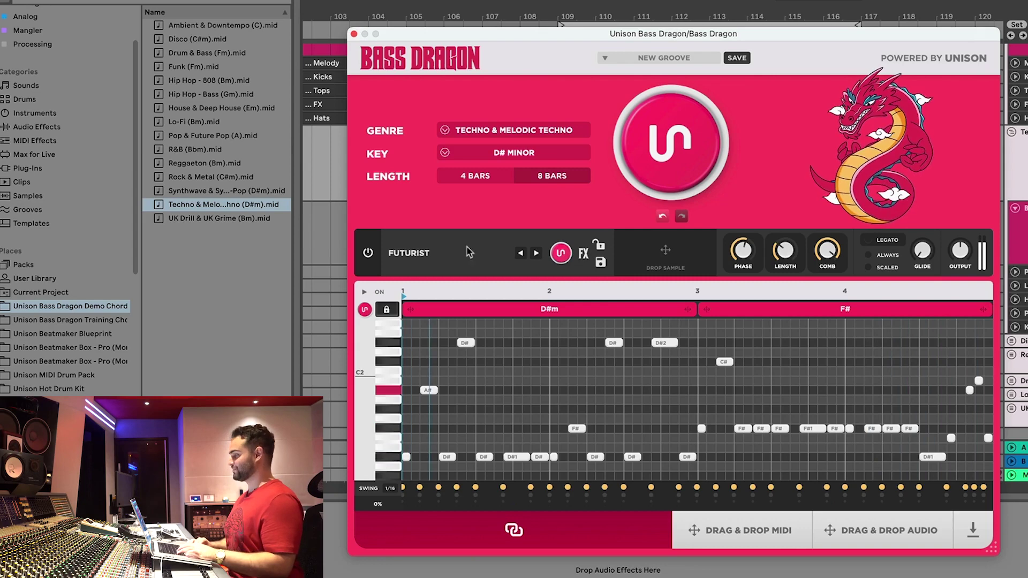
key(space)
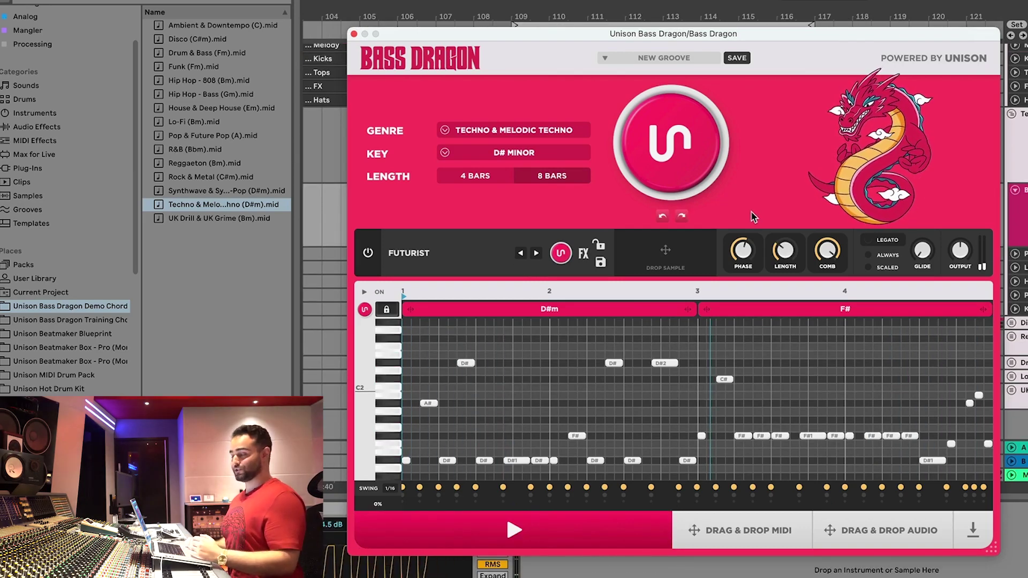
Step back and forth through the generated techno bass lines, return to the one using the ATLAS sound and audition it.
click(663, 218)
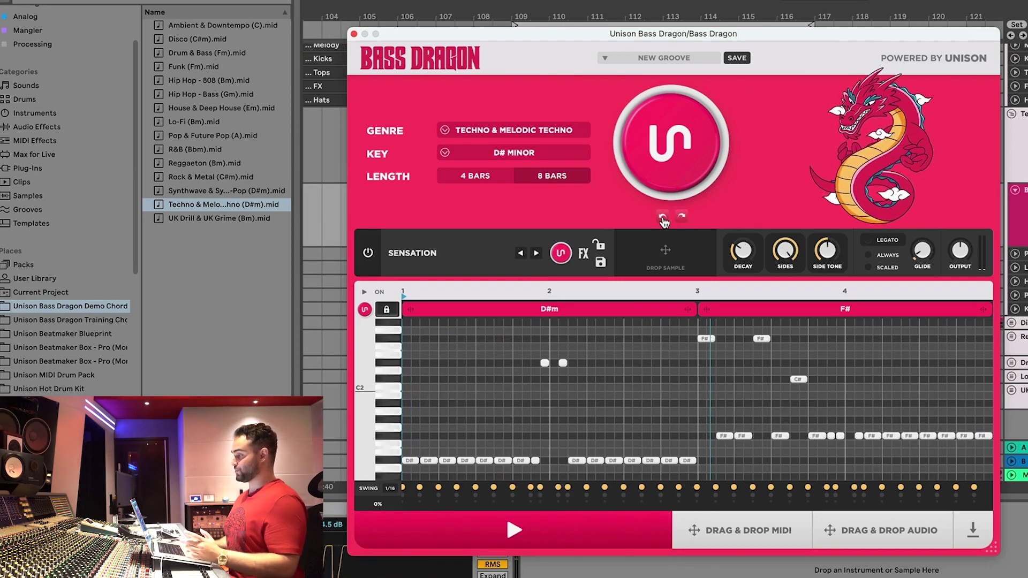
click(662, 218)
click(684, 220)
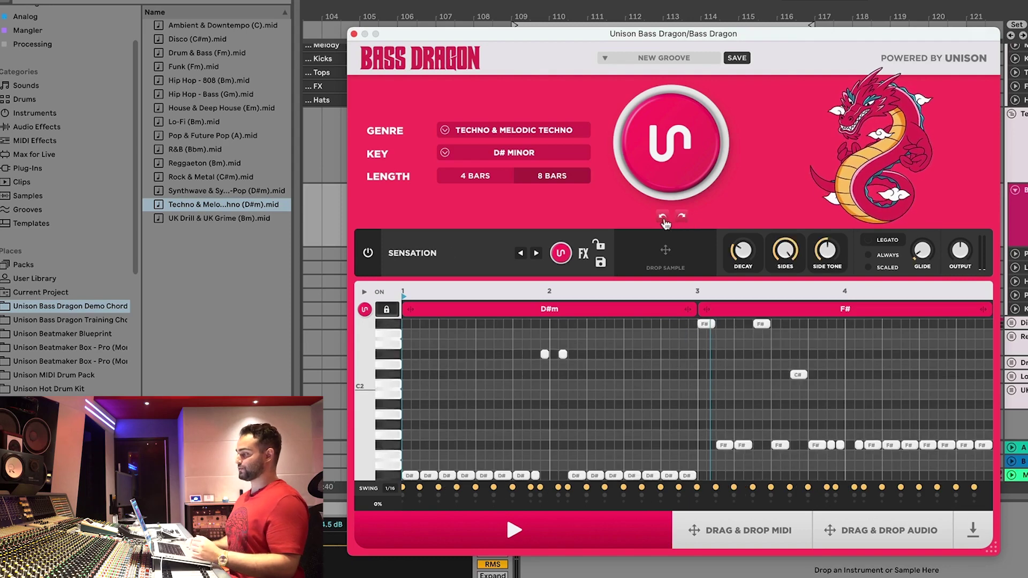
click(679, 220)
click(683, 179)
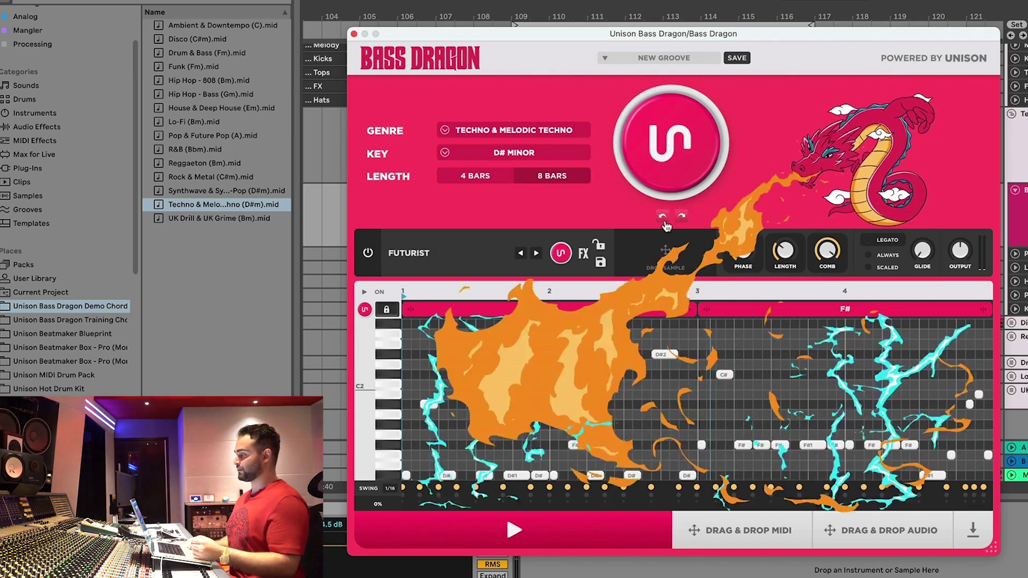
click(664, 219)
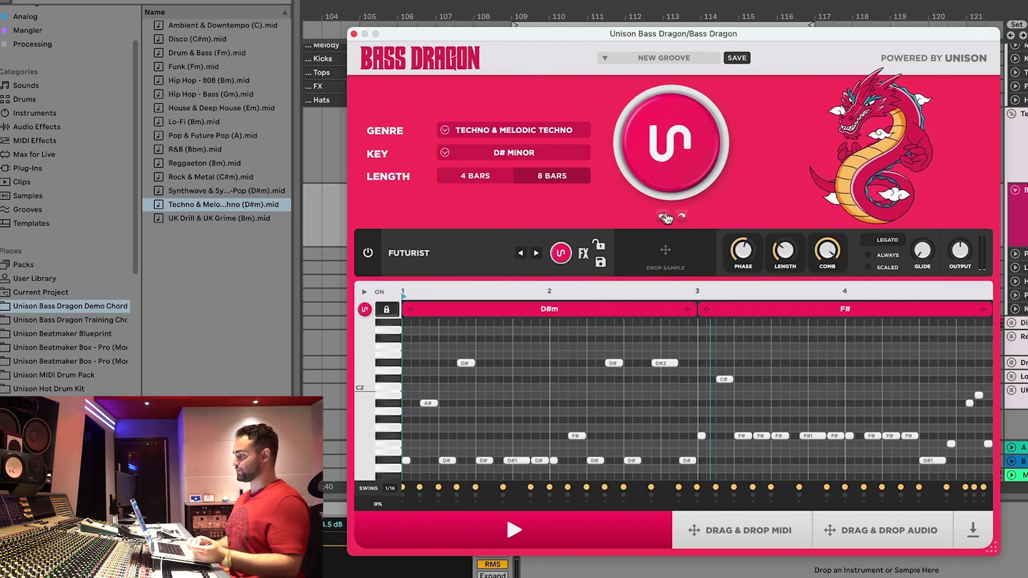
click(682, 216)
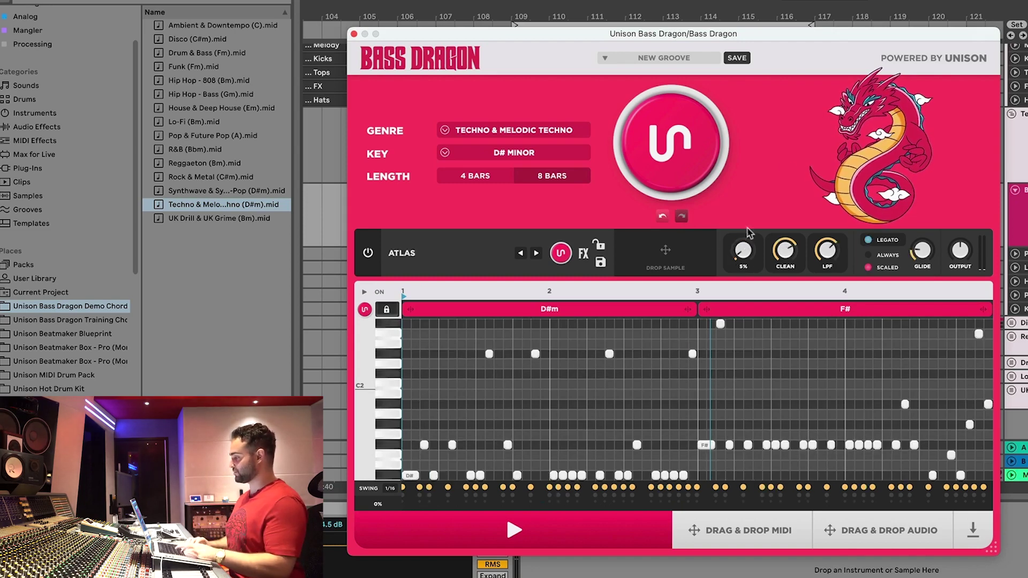
key(space)
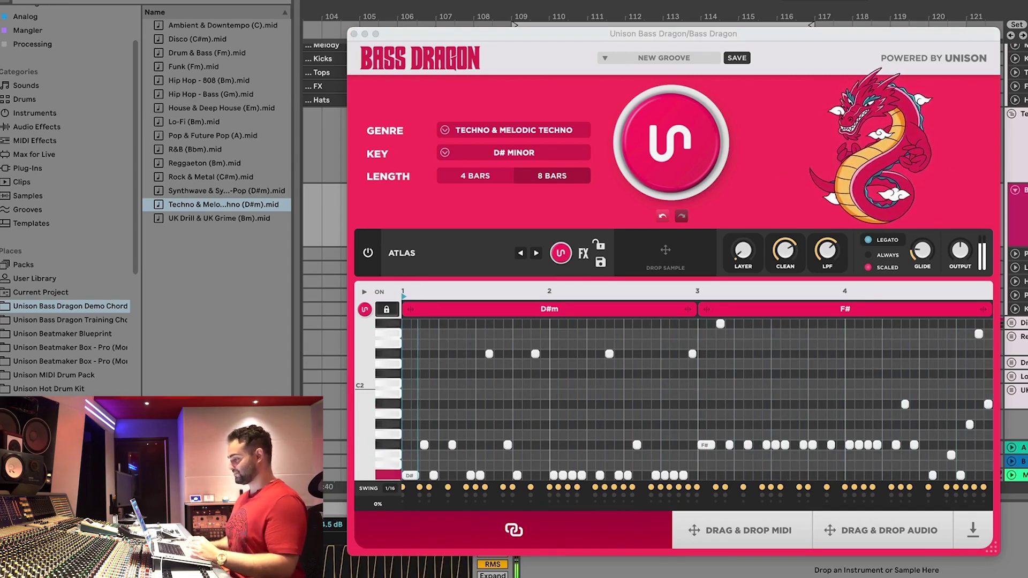
key(space)
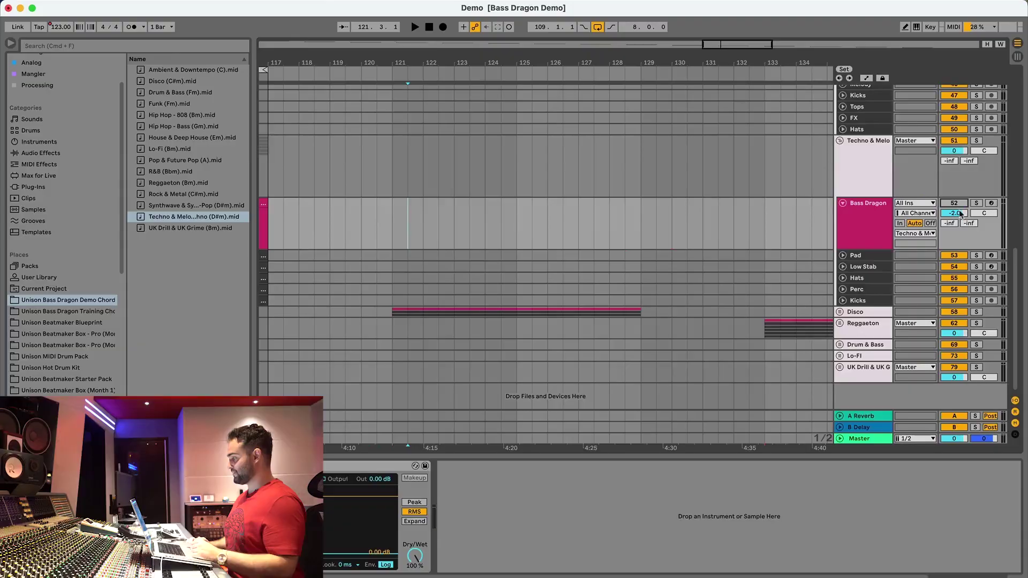
Unfold the Disco group and play bars 121 to 129 looped.
click(839, 312)
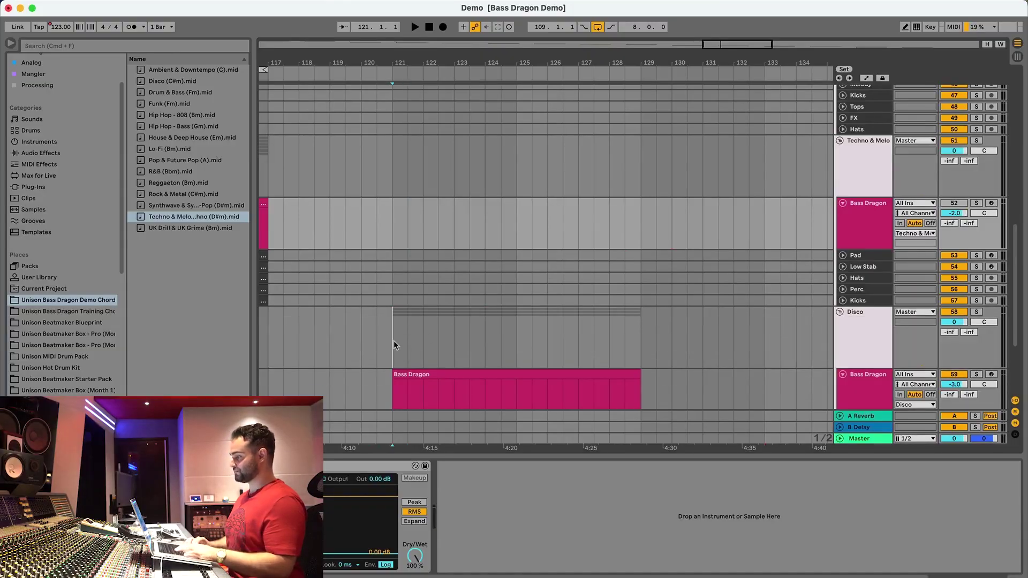
key(space)
scroll(394, 345, down, 5)
click(616, 247)
key(super+l)
Load the Disco (C#m).mid chords into the Disco group's Bass Dragon and generate a bass line with a randomized sound.
click(873, 252)
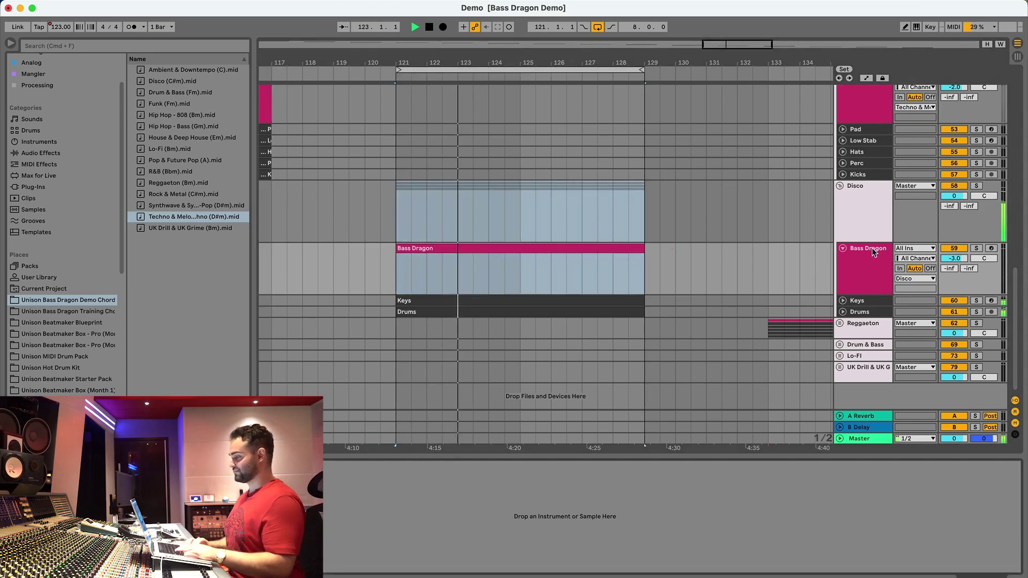
key(super+alt+p)
key(space)
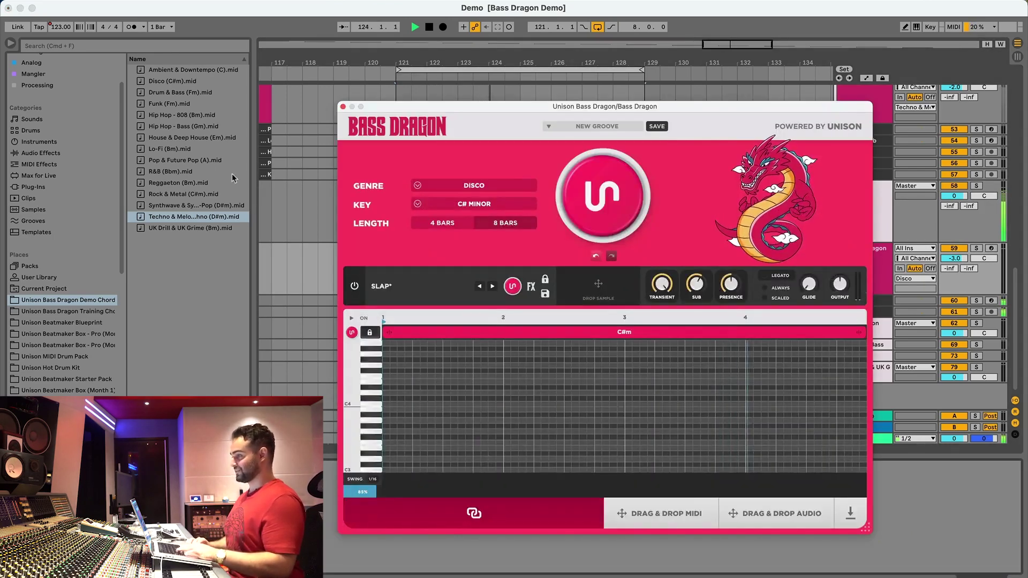
click(164, 82)
drag(163, 82, 590, 431)
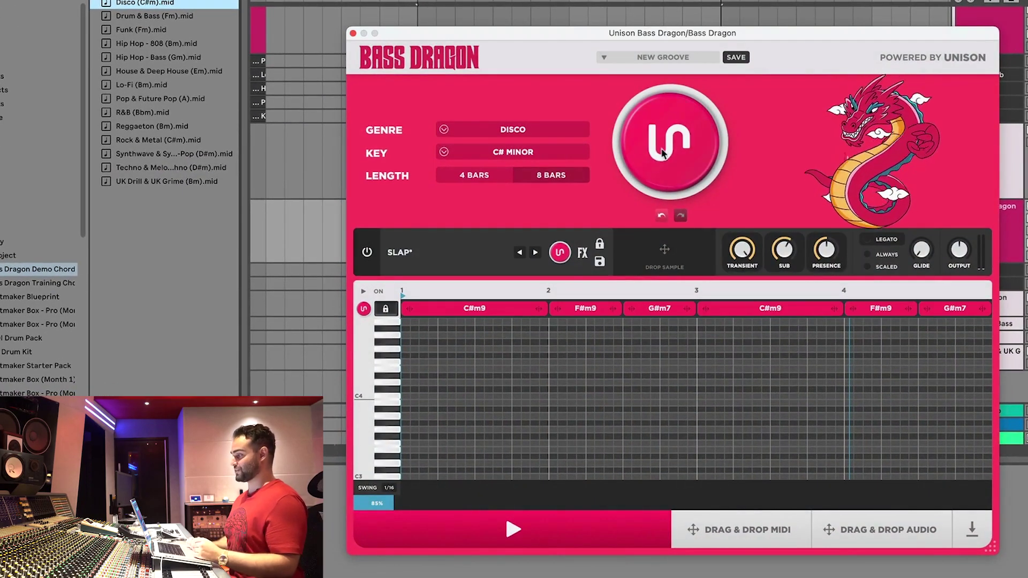
click(663, 154)
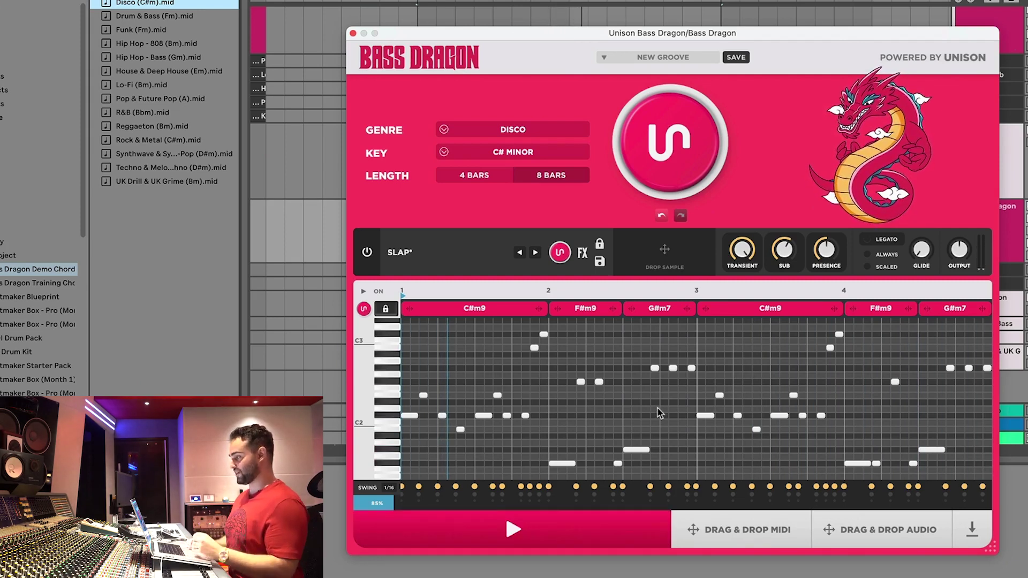
click(560, 253)
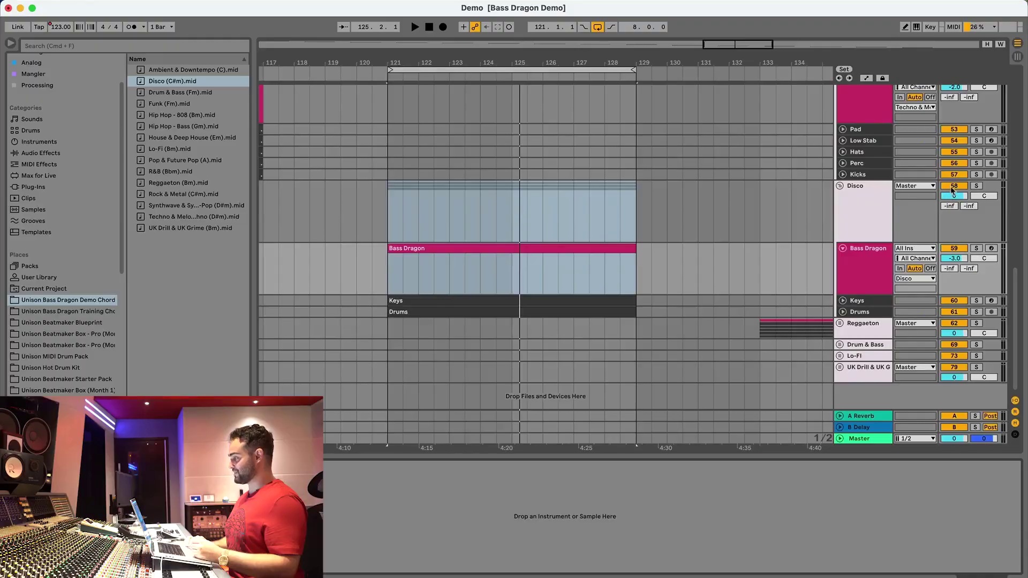
Loop and play bars 133 to 141 of the Reggaeton group.
scroll(654, 285, right, 10)
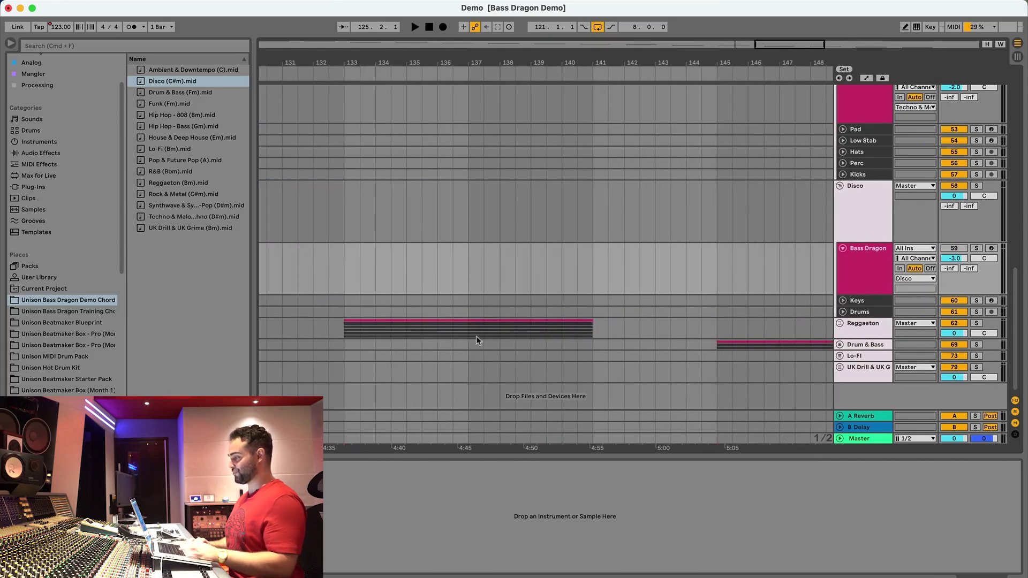
click(345, 336)
shift+click(598, 330)
key(space)
key(super+l)
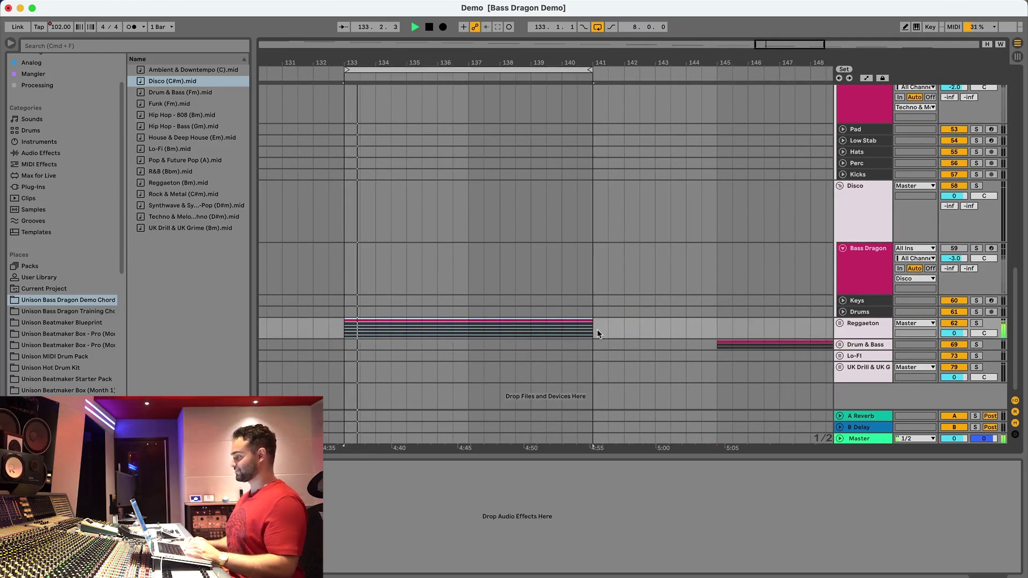
Load the Reggaeton (Bm).mid chords into the Reggaeton group's Bass Dragon, then generate and audition a bass line.
click(840, 323)
scroll(843, 328, down, 4)
click(864, 299)
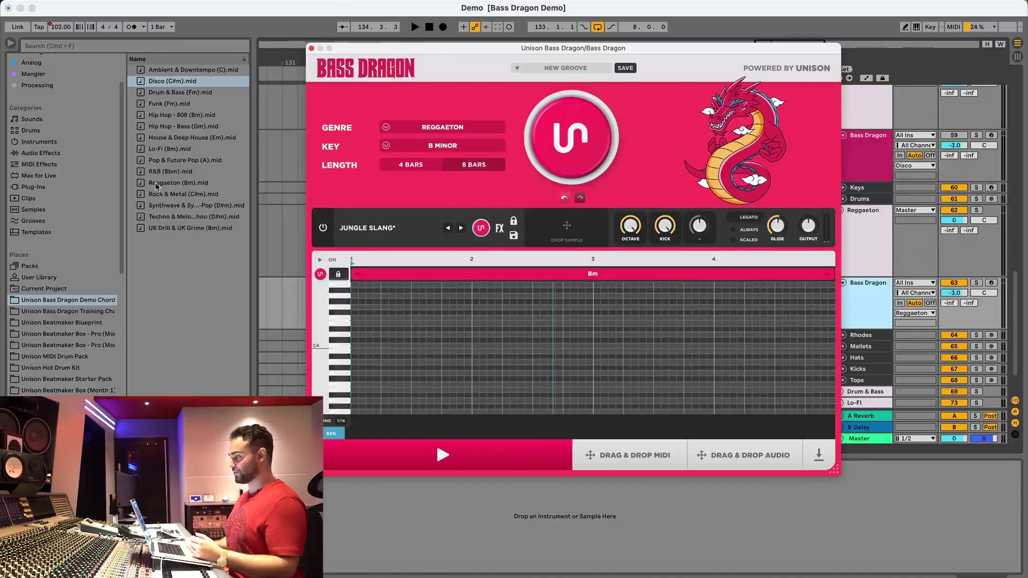
drag(190, 196, 514, 340)
click(678, 128)
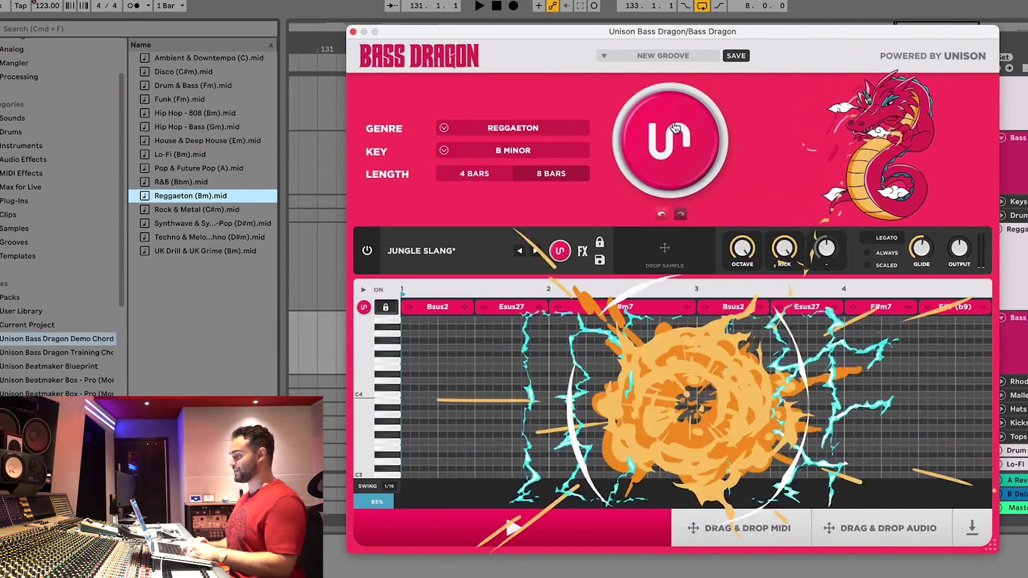
key(space)
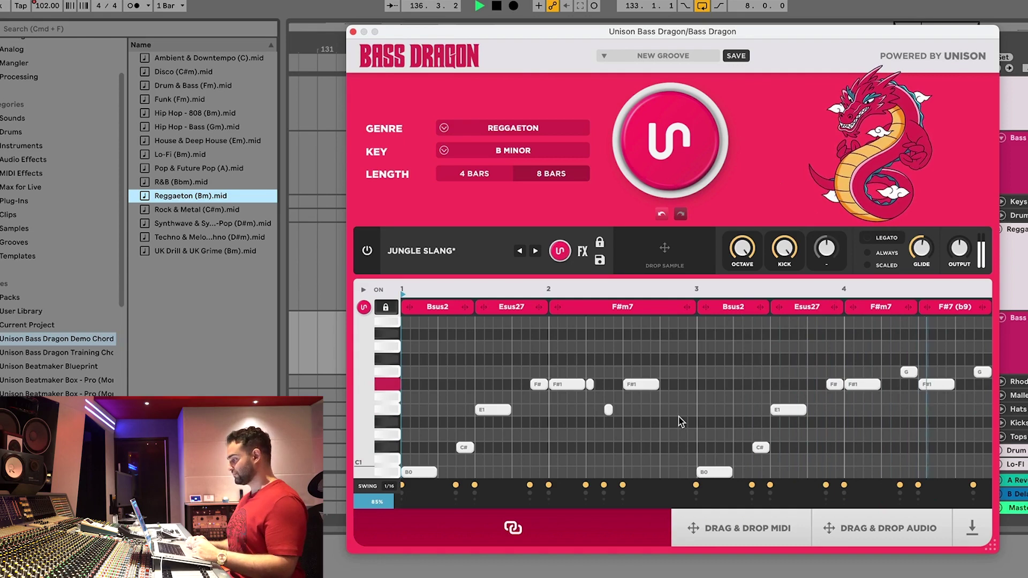
key(space)
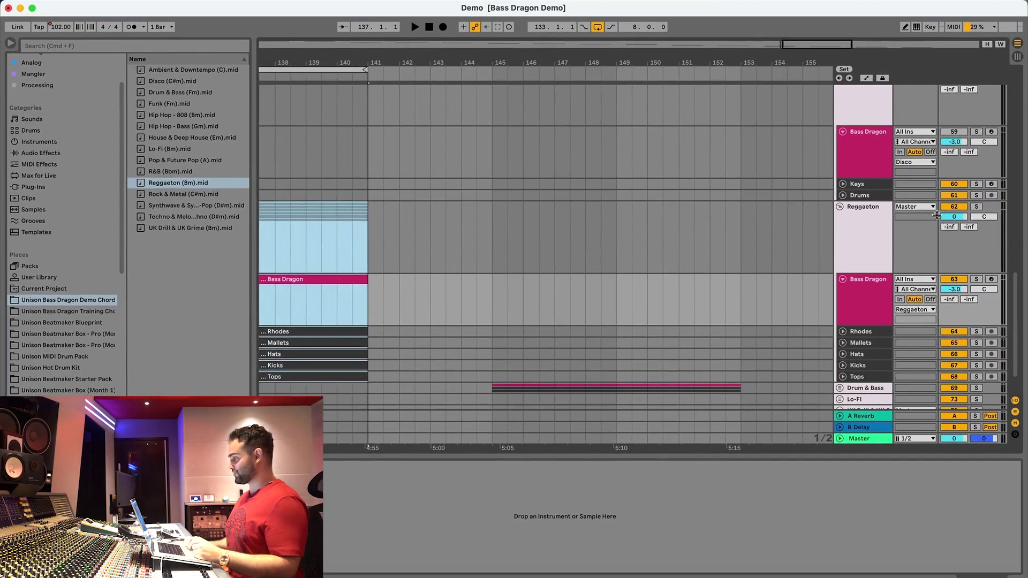
Switch from the Reggaeton group to Drum & Bass, playing it from bar 145 with its Bass Dragon track selected.
click(840, 208)
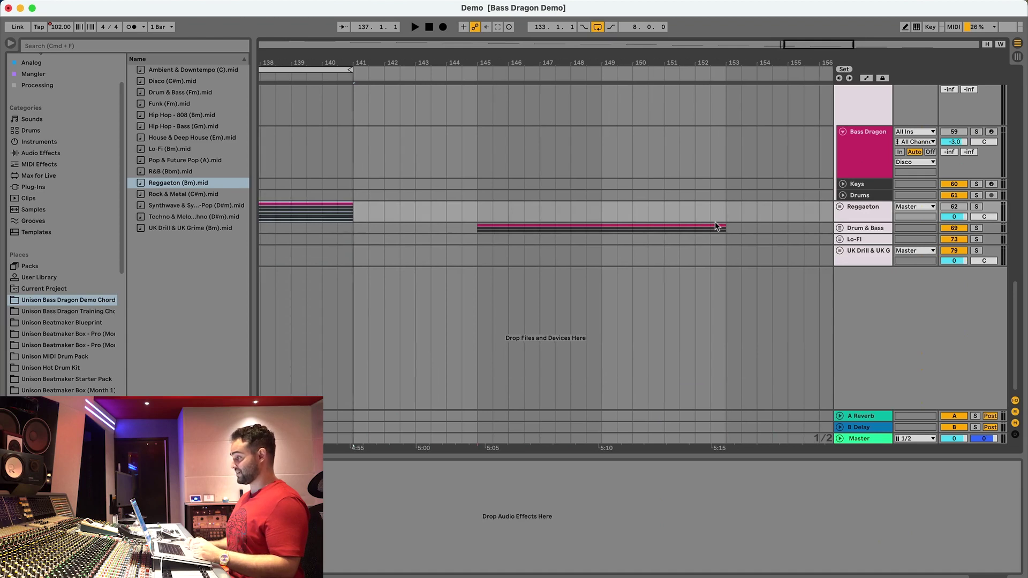
click(456, 229)
key(space)
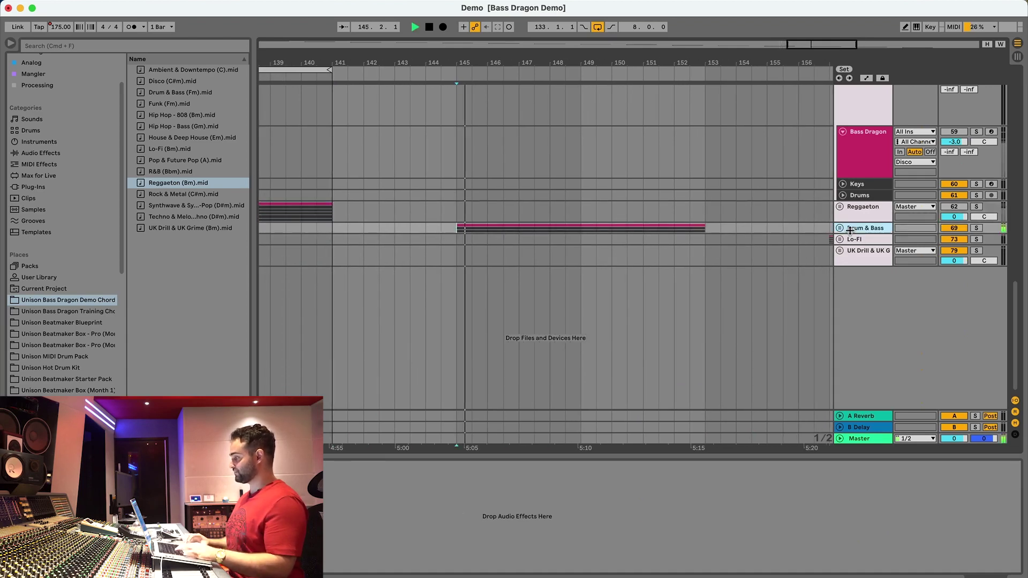
double_click(860, 232)
click(861, 304)
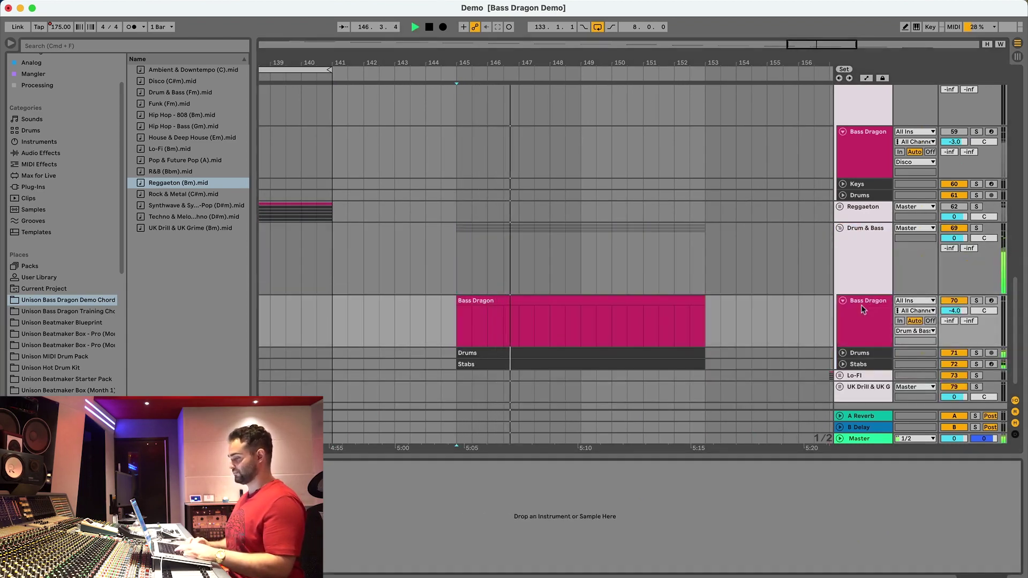
Load the Drum & Bass (Fm).mid chords into the Drum & Bass group's Bass Dragon, then generate and audition bass lines.
key(alt+super+p)
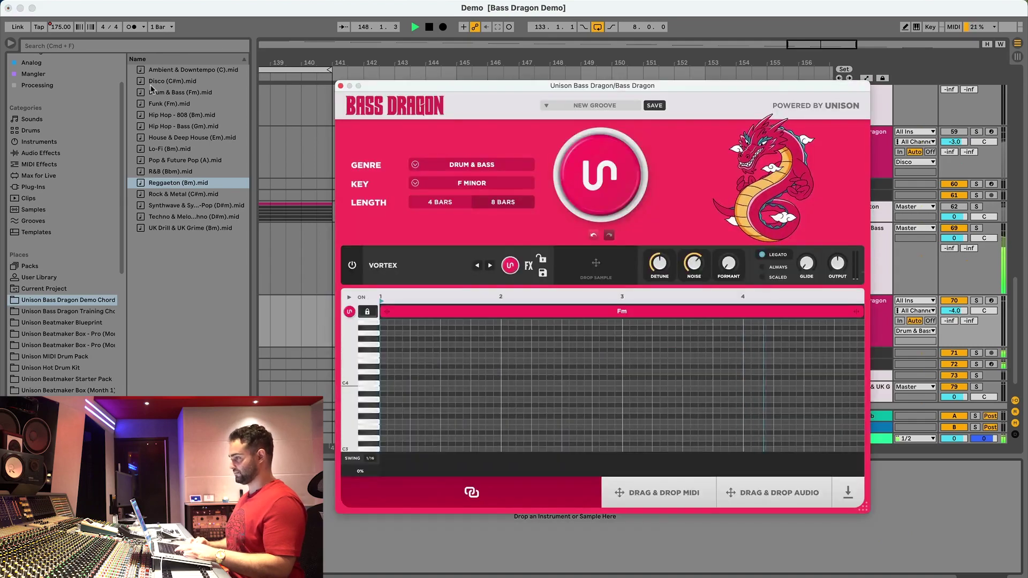
drag(150, 94, 524, 336)
key(space)
click(590, 185)
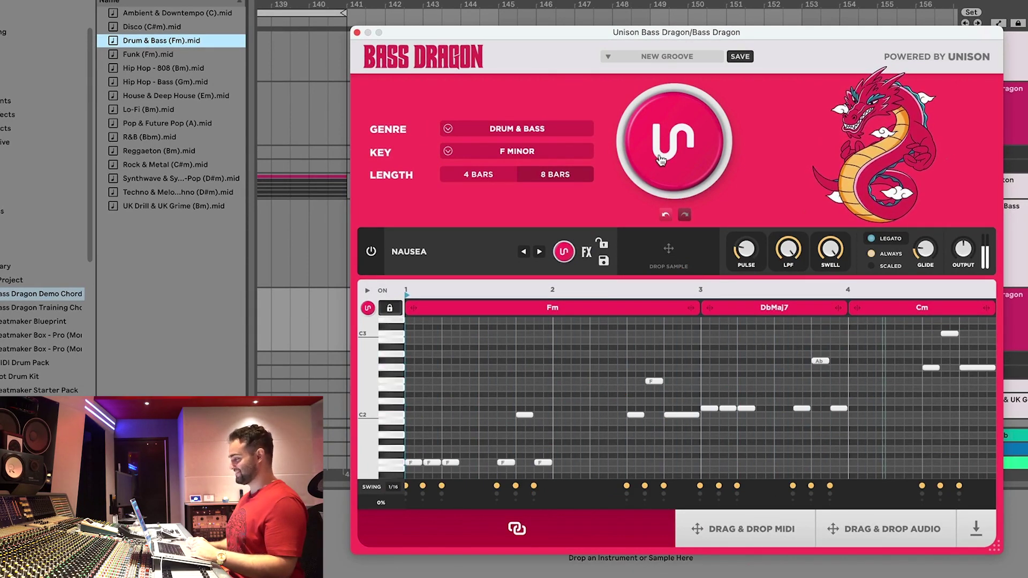
key(space)
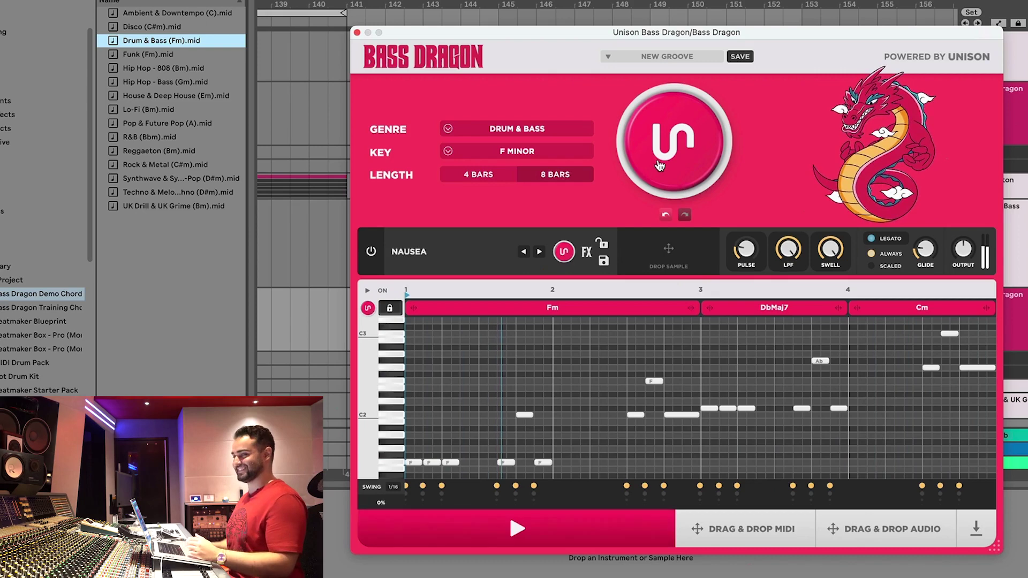
click(720, 161)
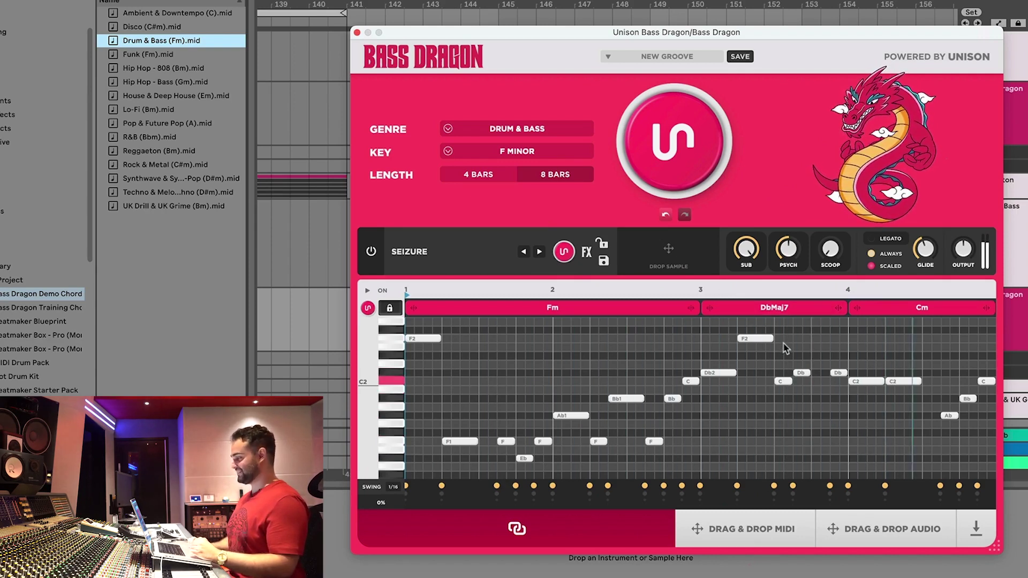
Randomize only the bass sound several times while auditioning the current drum and bass line.
click(568, 254)
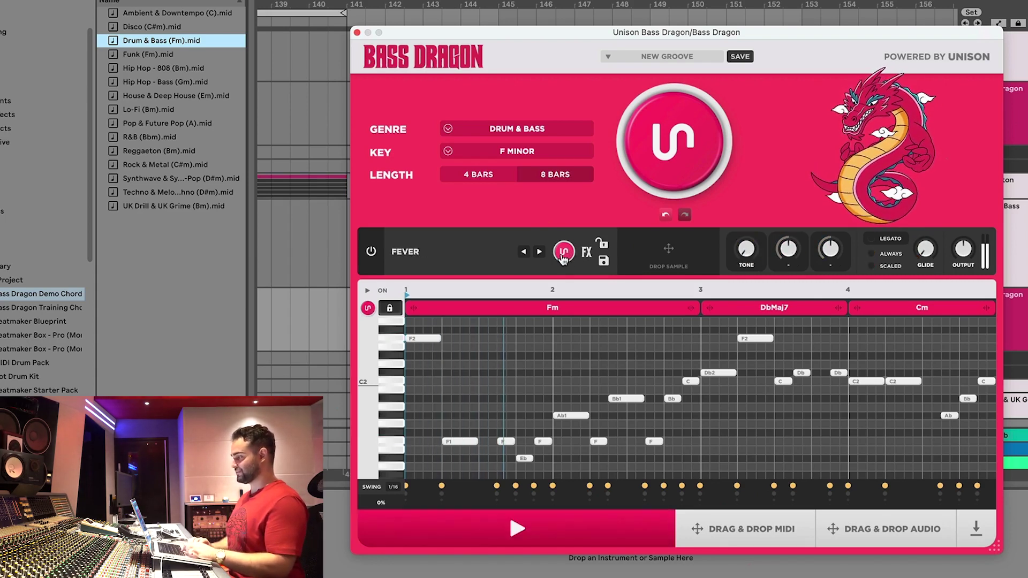
click(564, 254)
click(564, 253)
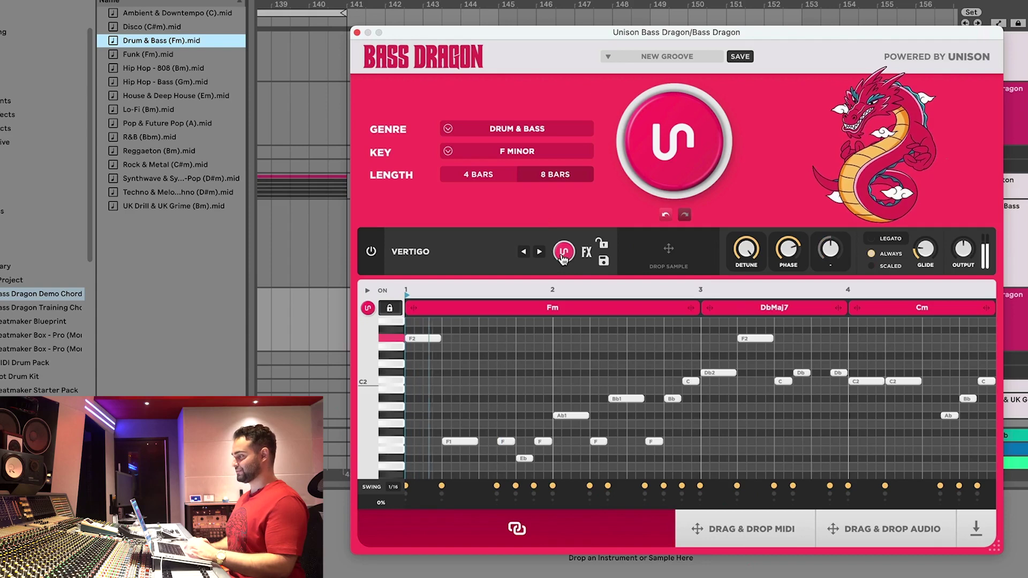
click(564, 254)
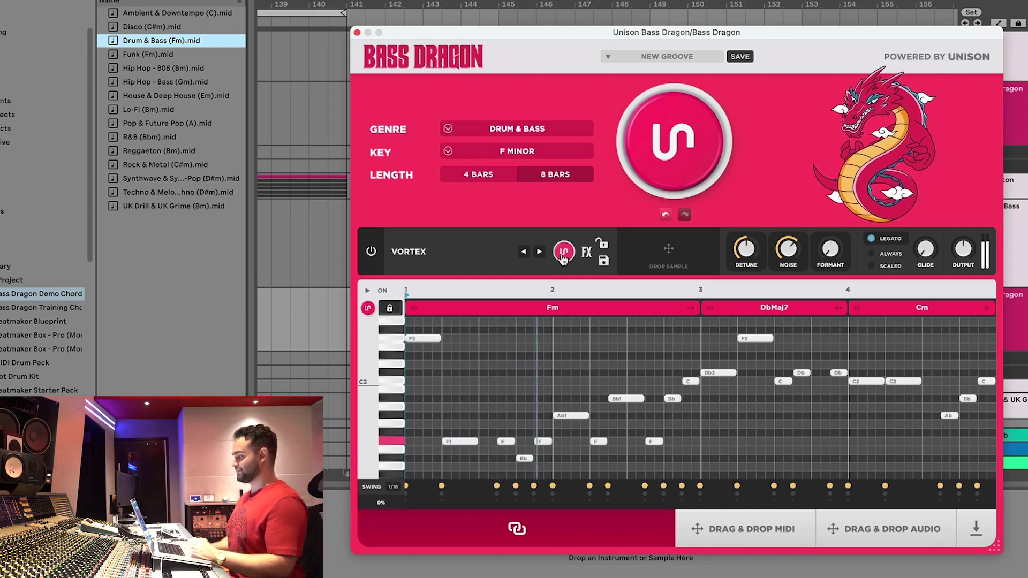